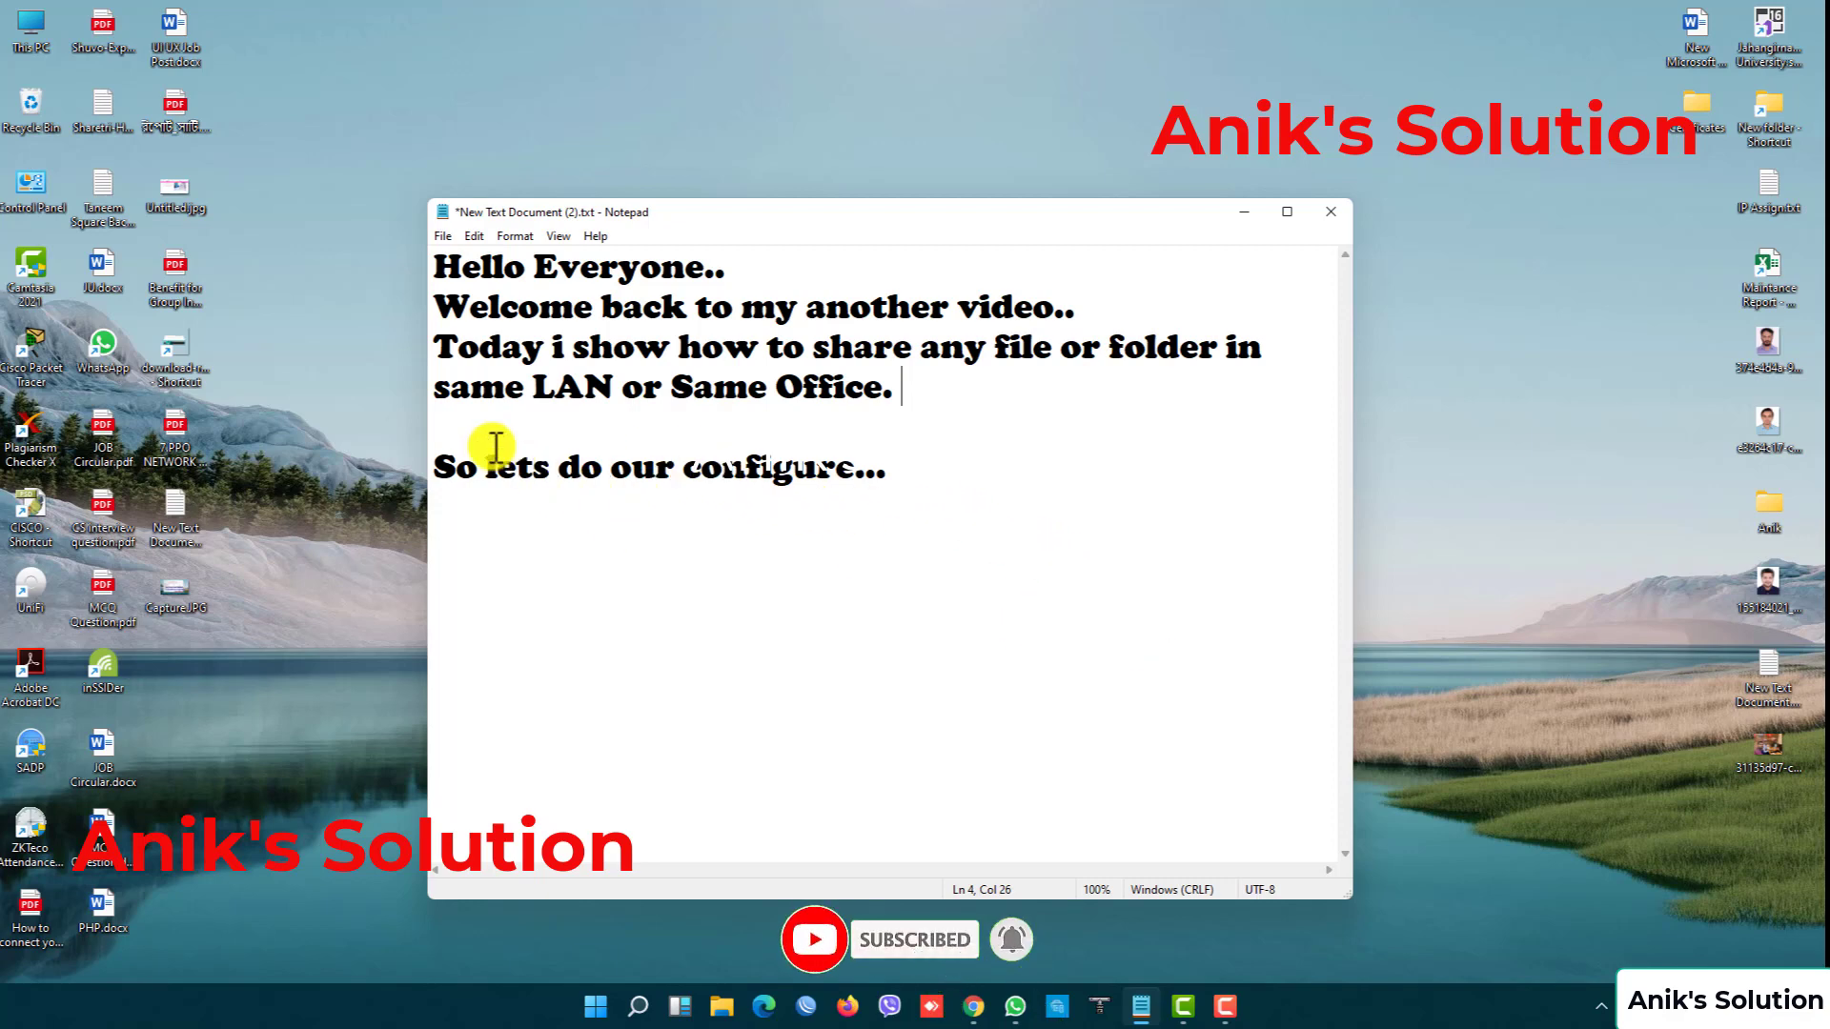
Minimize the text document, open the New Volume (D:) drive from This PC and check inside the HP 440 Laptop Driver folder
left_click(1245, 211)
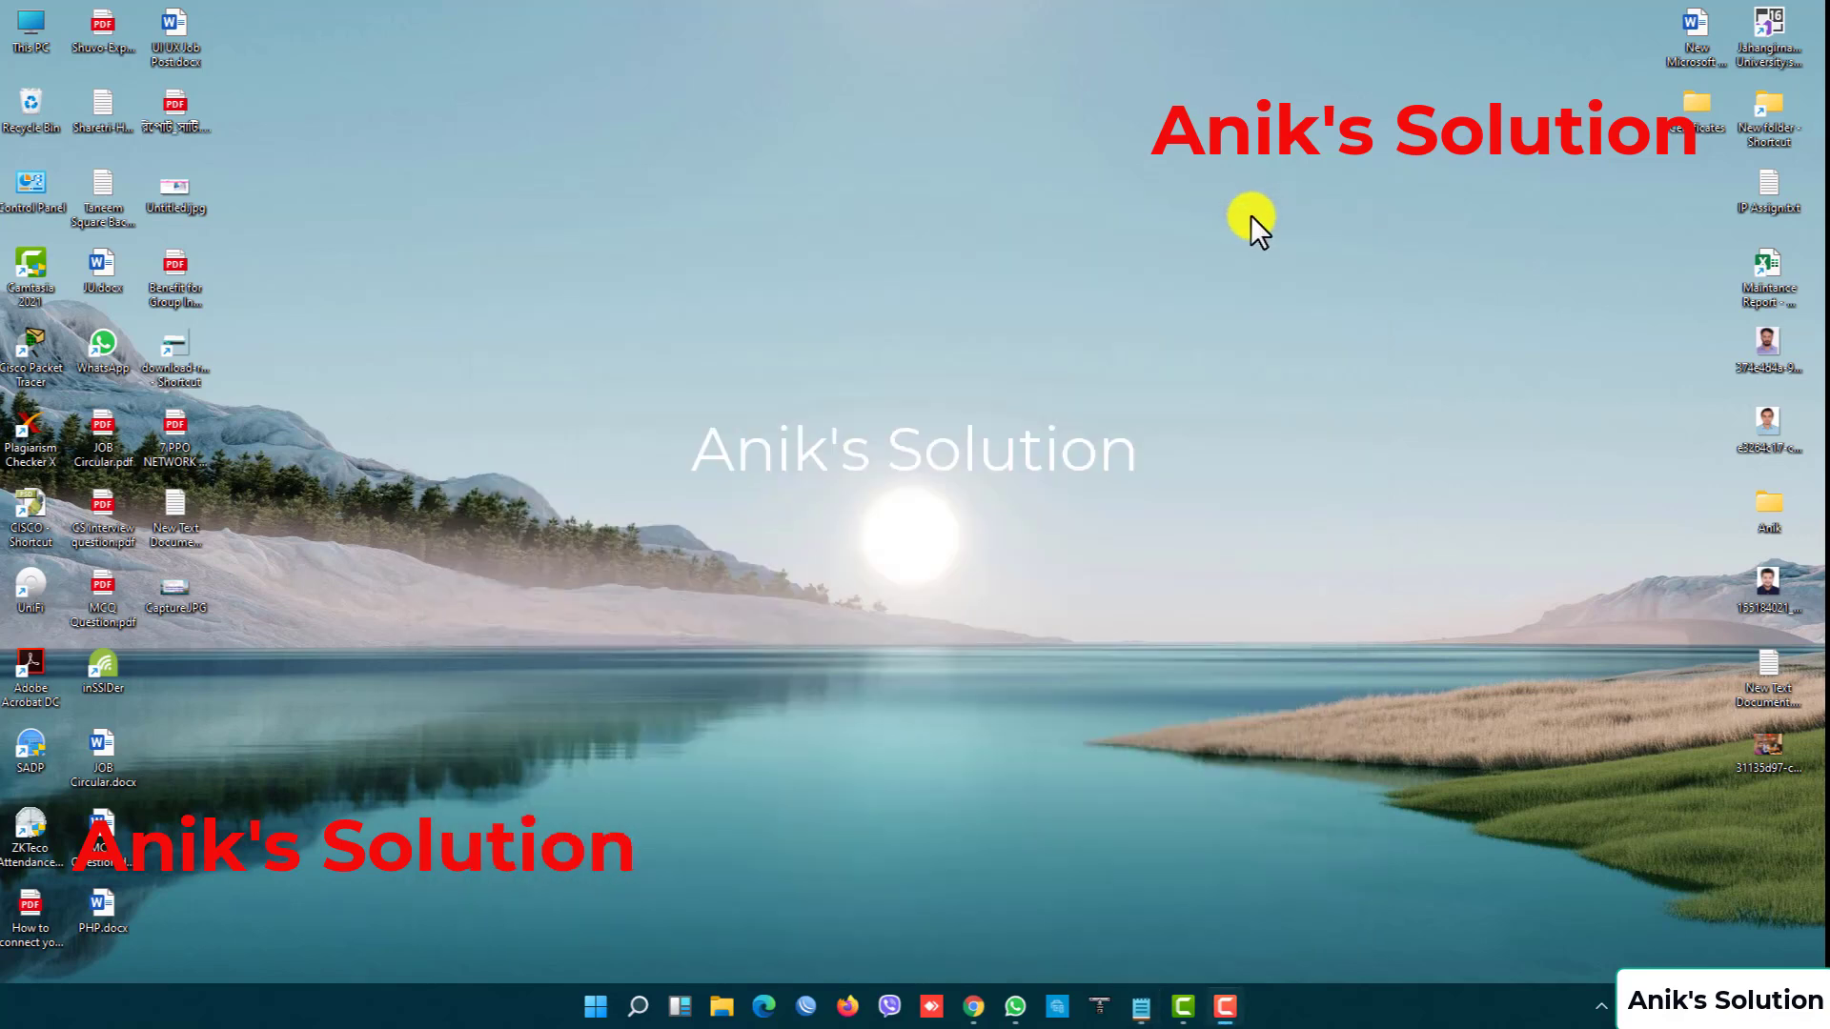
double_click(25, 21)
left_click(1135, 215)
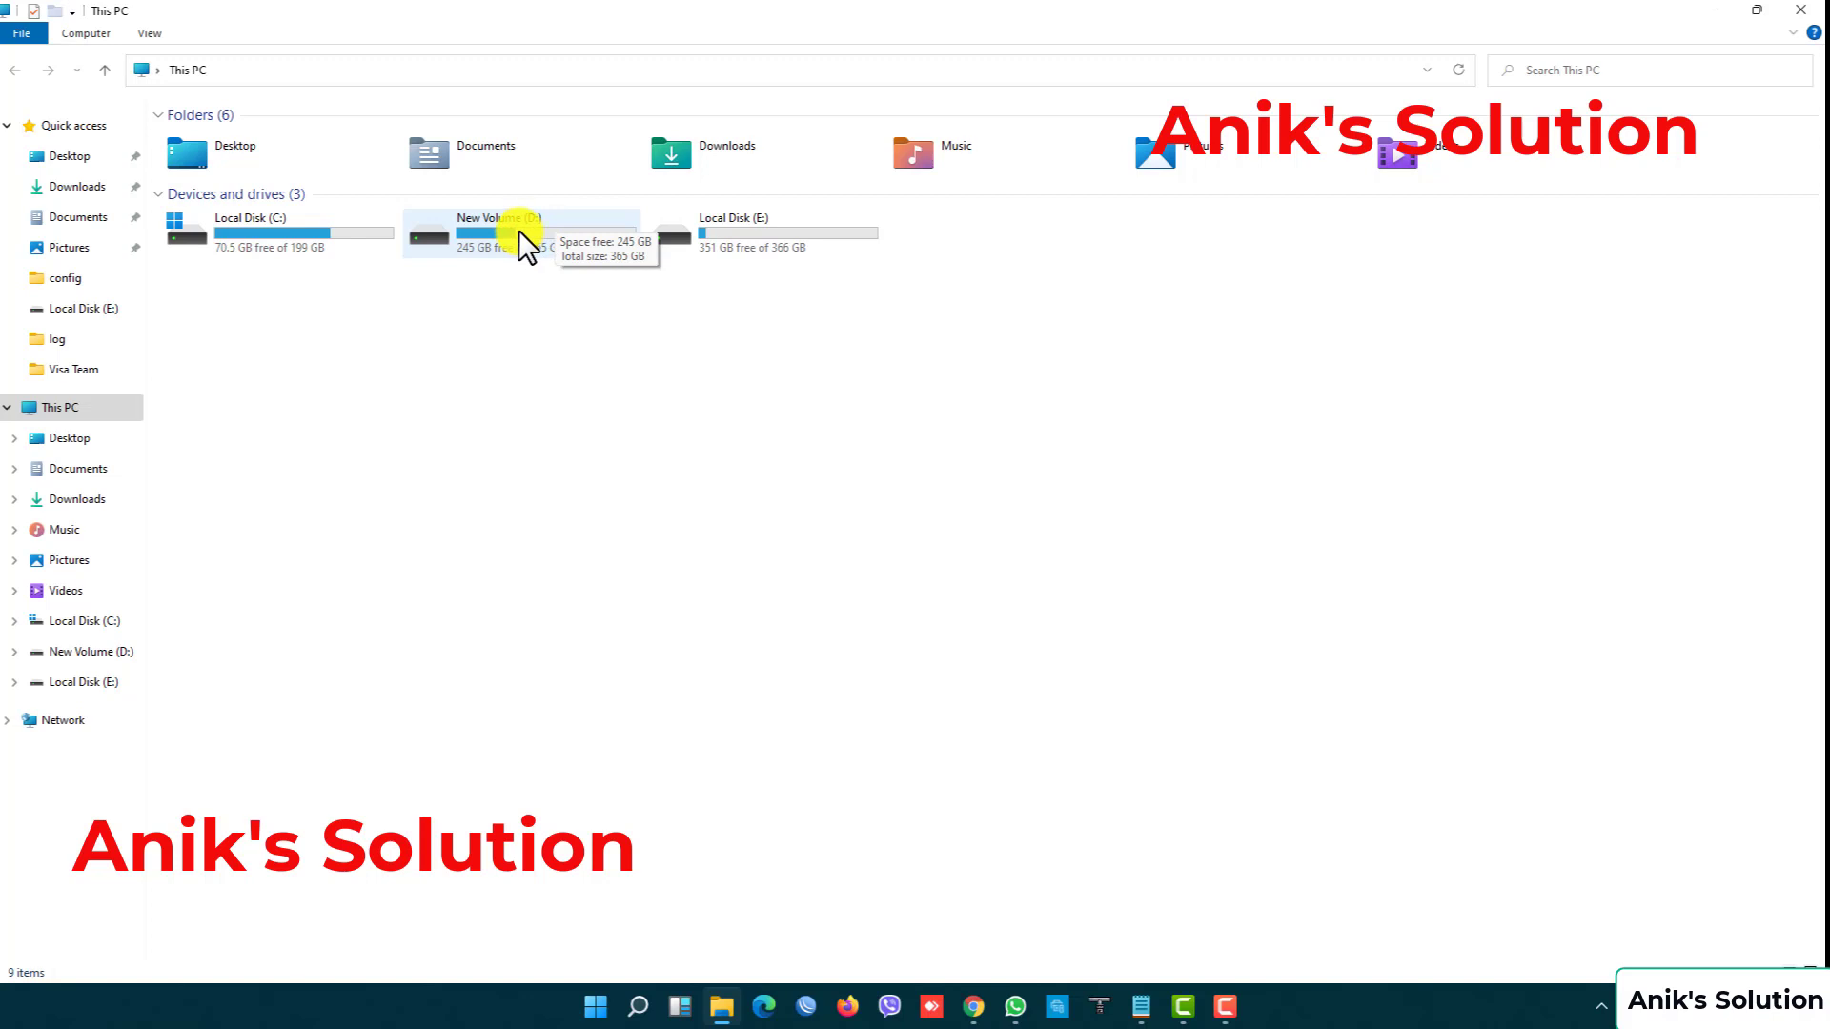
double_click(518, 231)
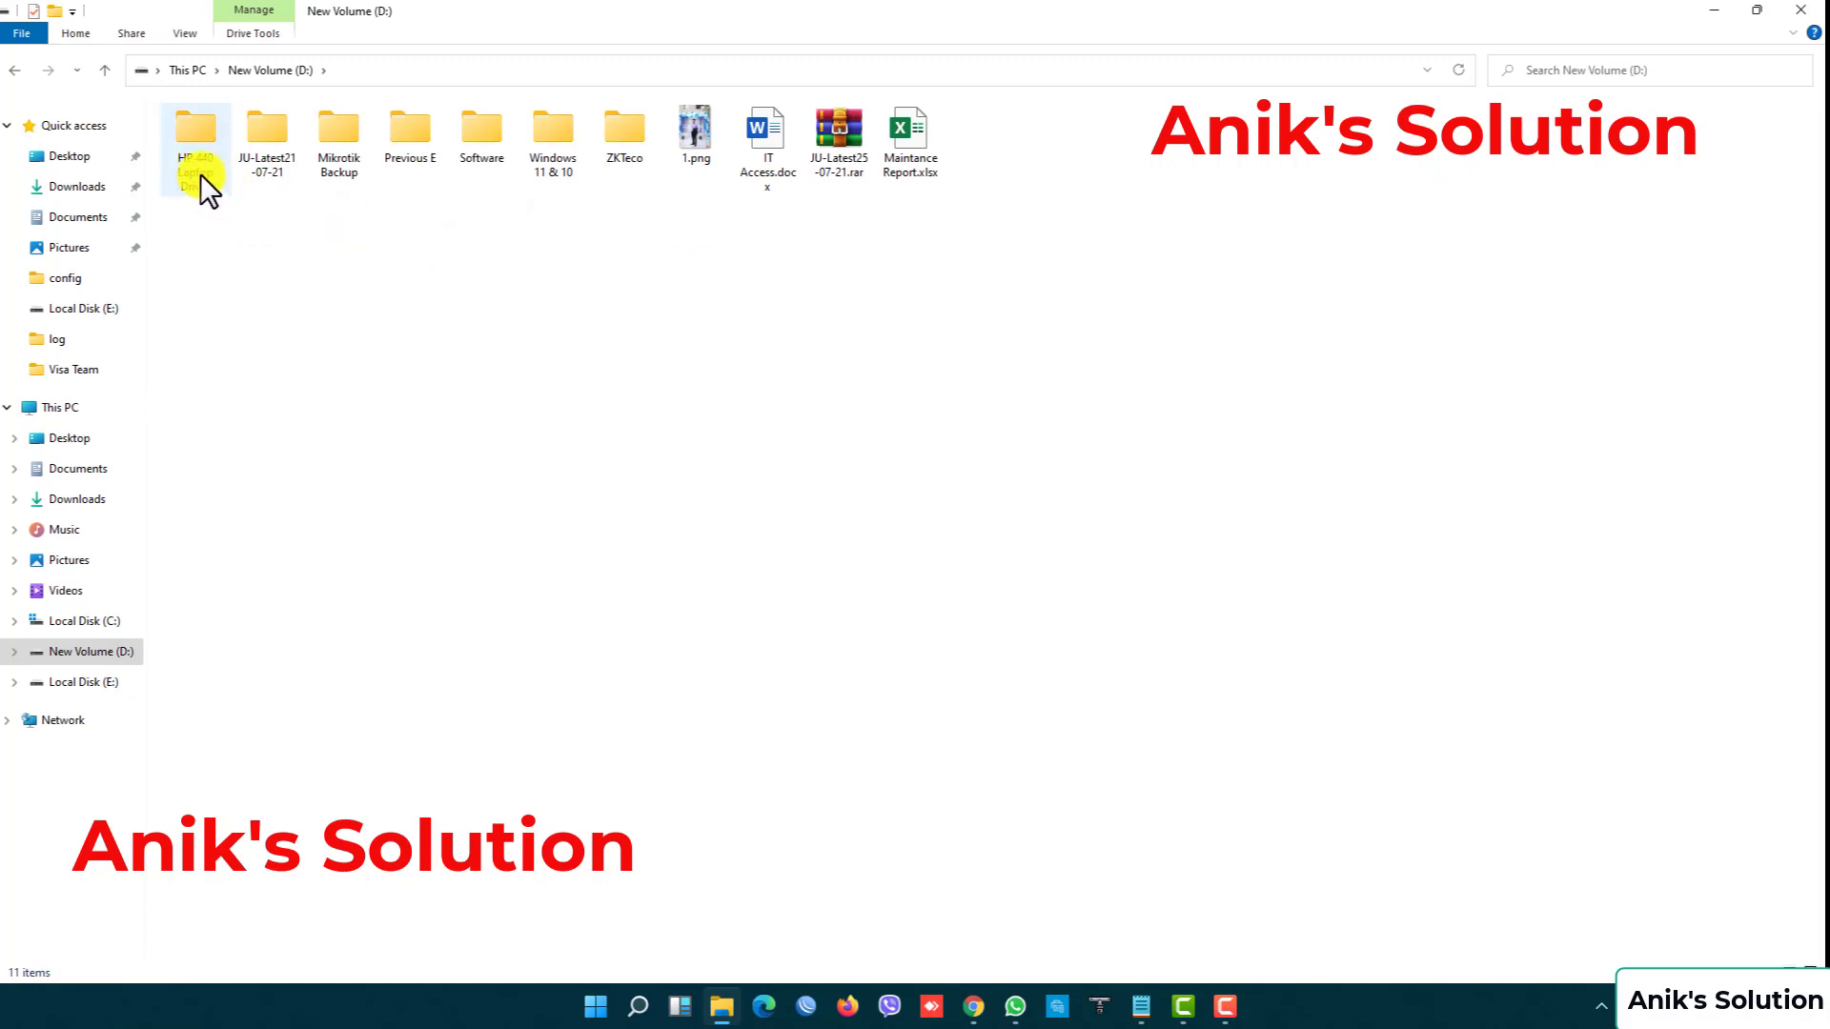
double_click(208, 167)
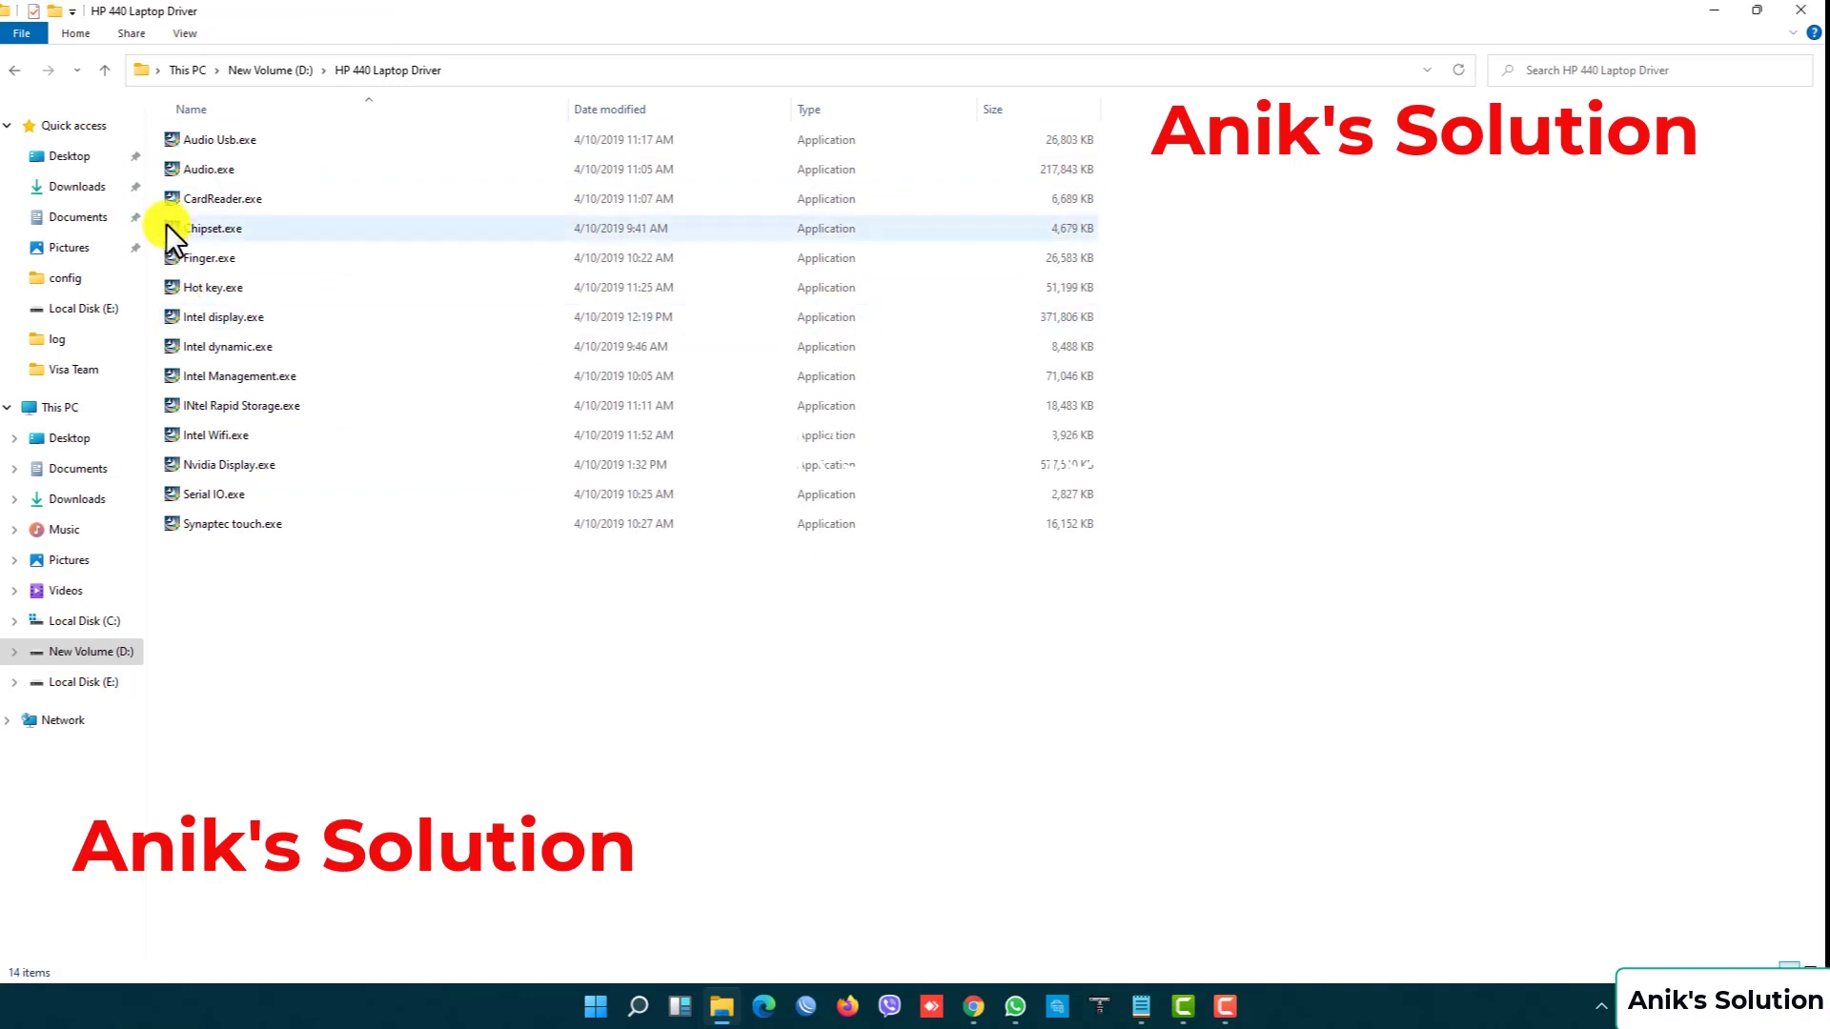
left_click(107, 71)
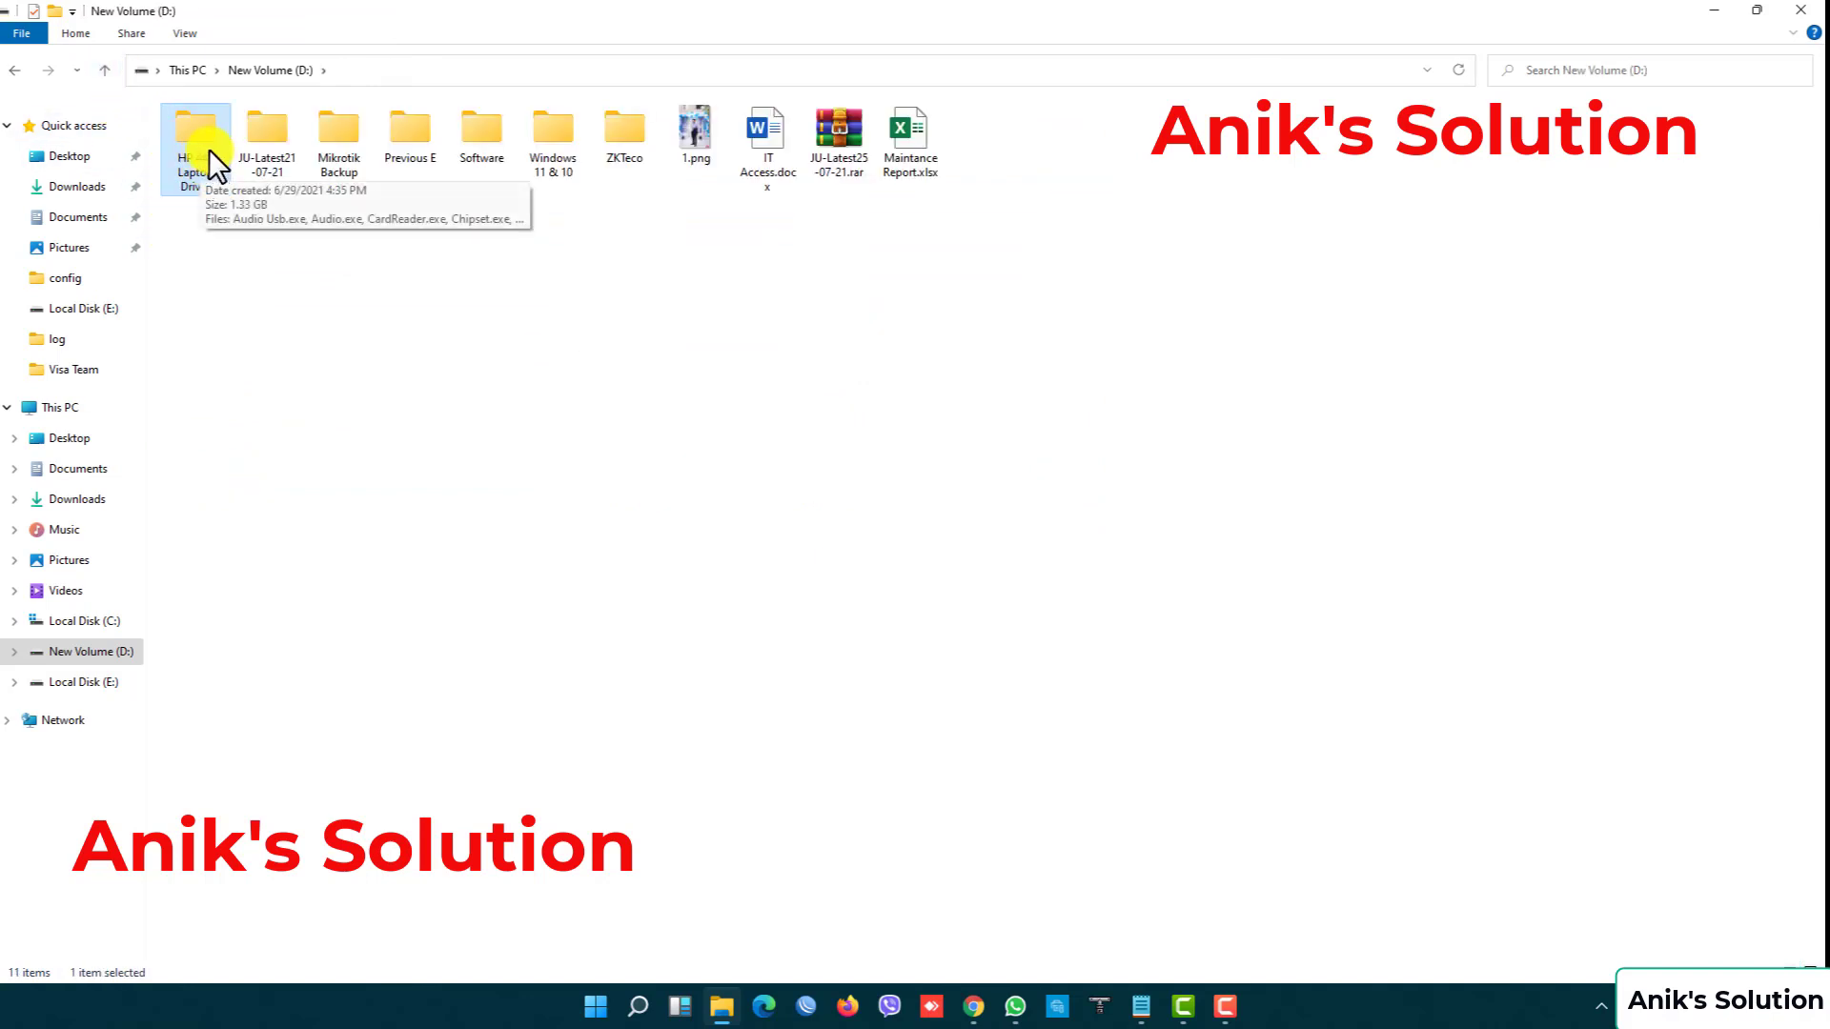
Share the HP 440 Laptop Driver folder on the network through Advanced Sharing in its properties
right_click(207, 141)
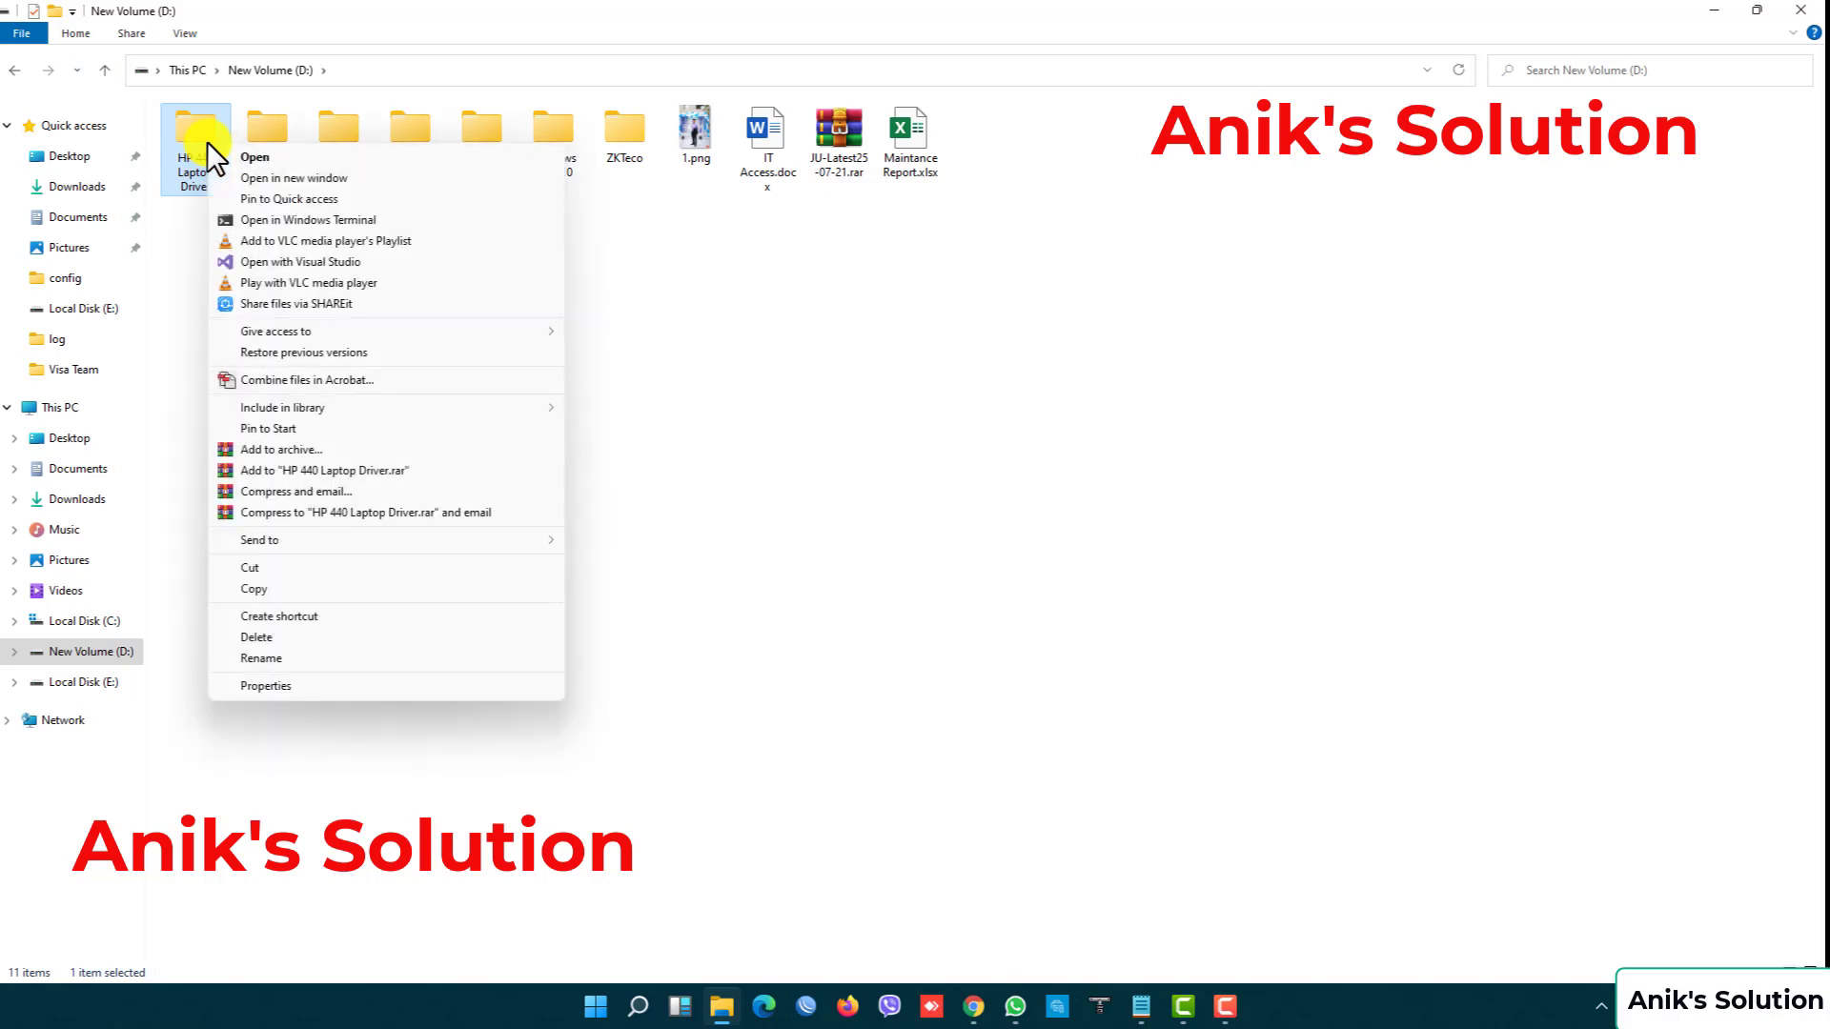
left_click(266, 685)
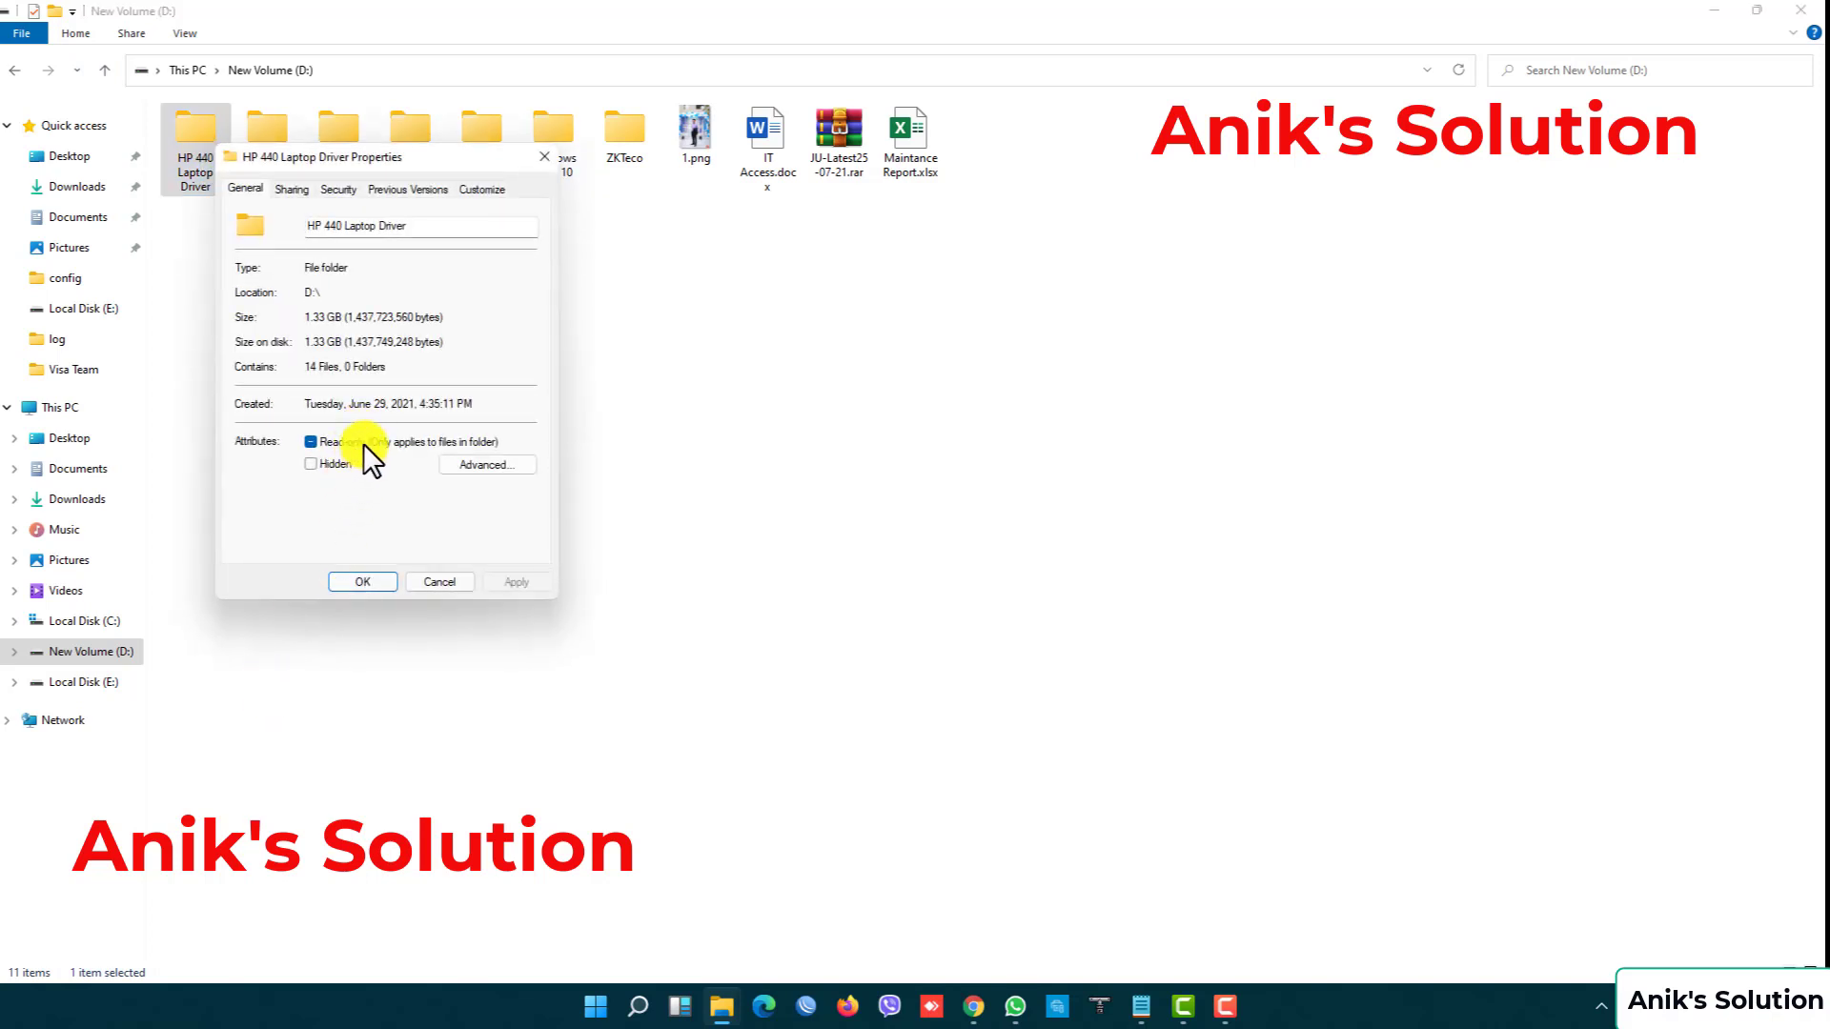
left_click(286, 185)
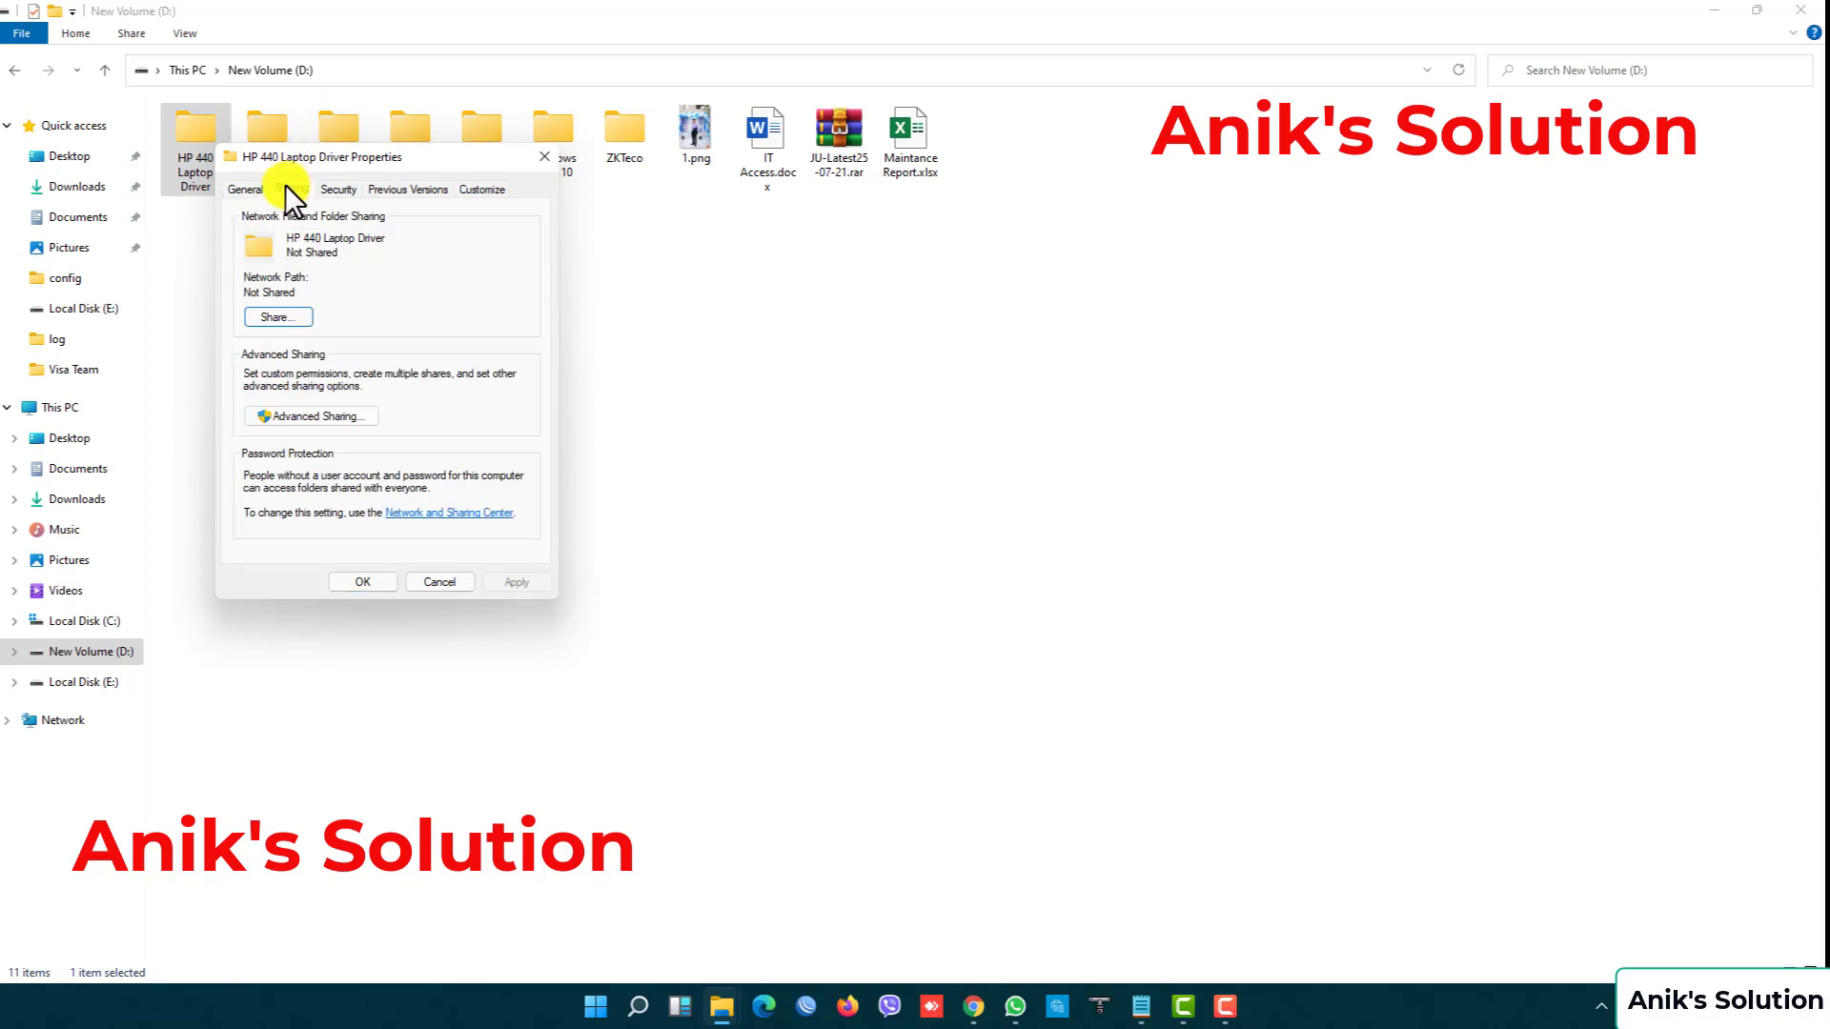
left_click(295, 418)
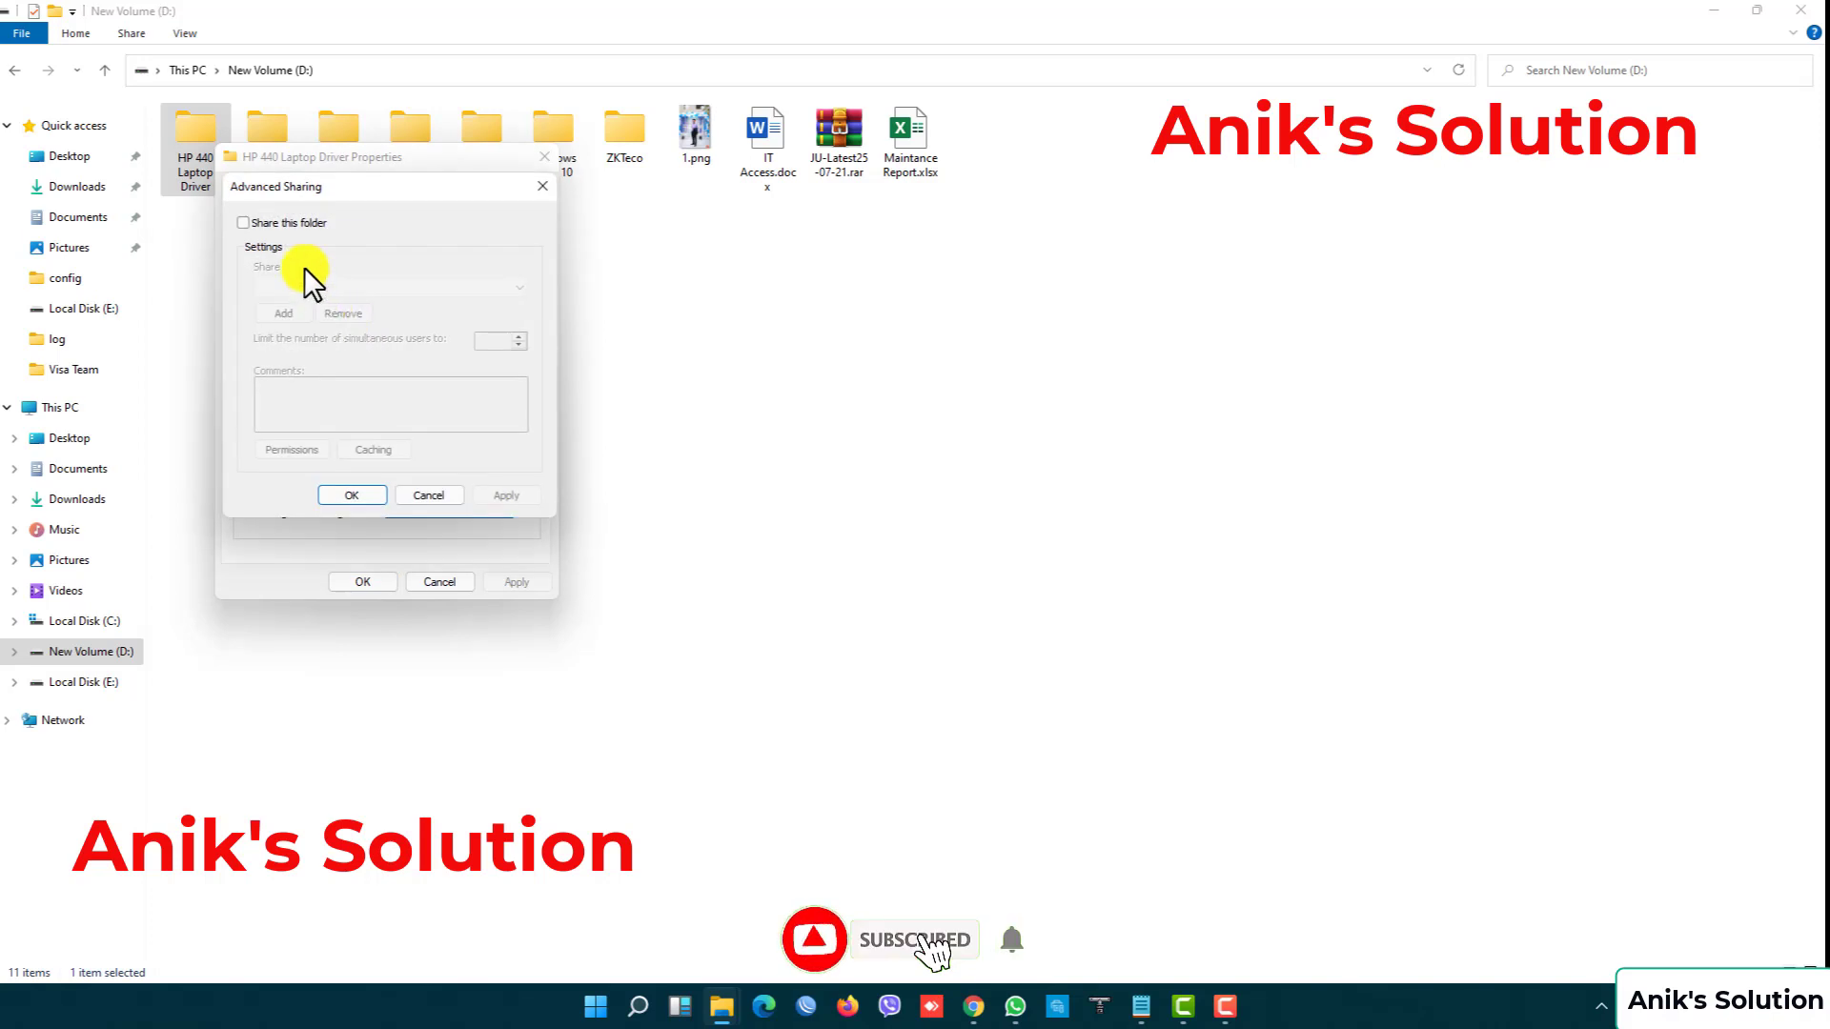
left_click(256, 221)
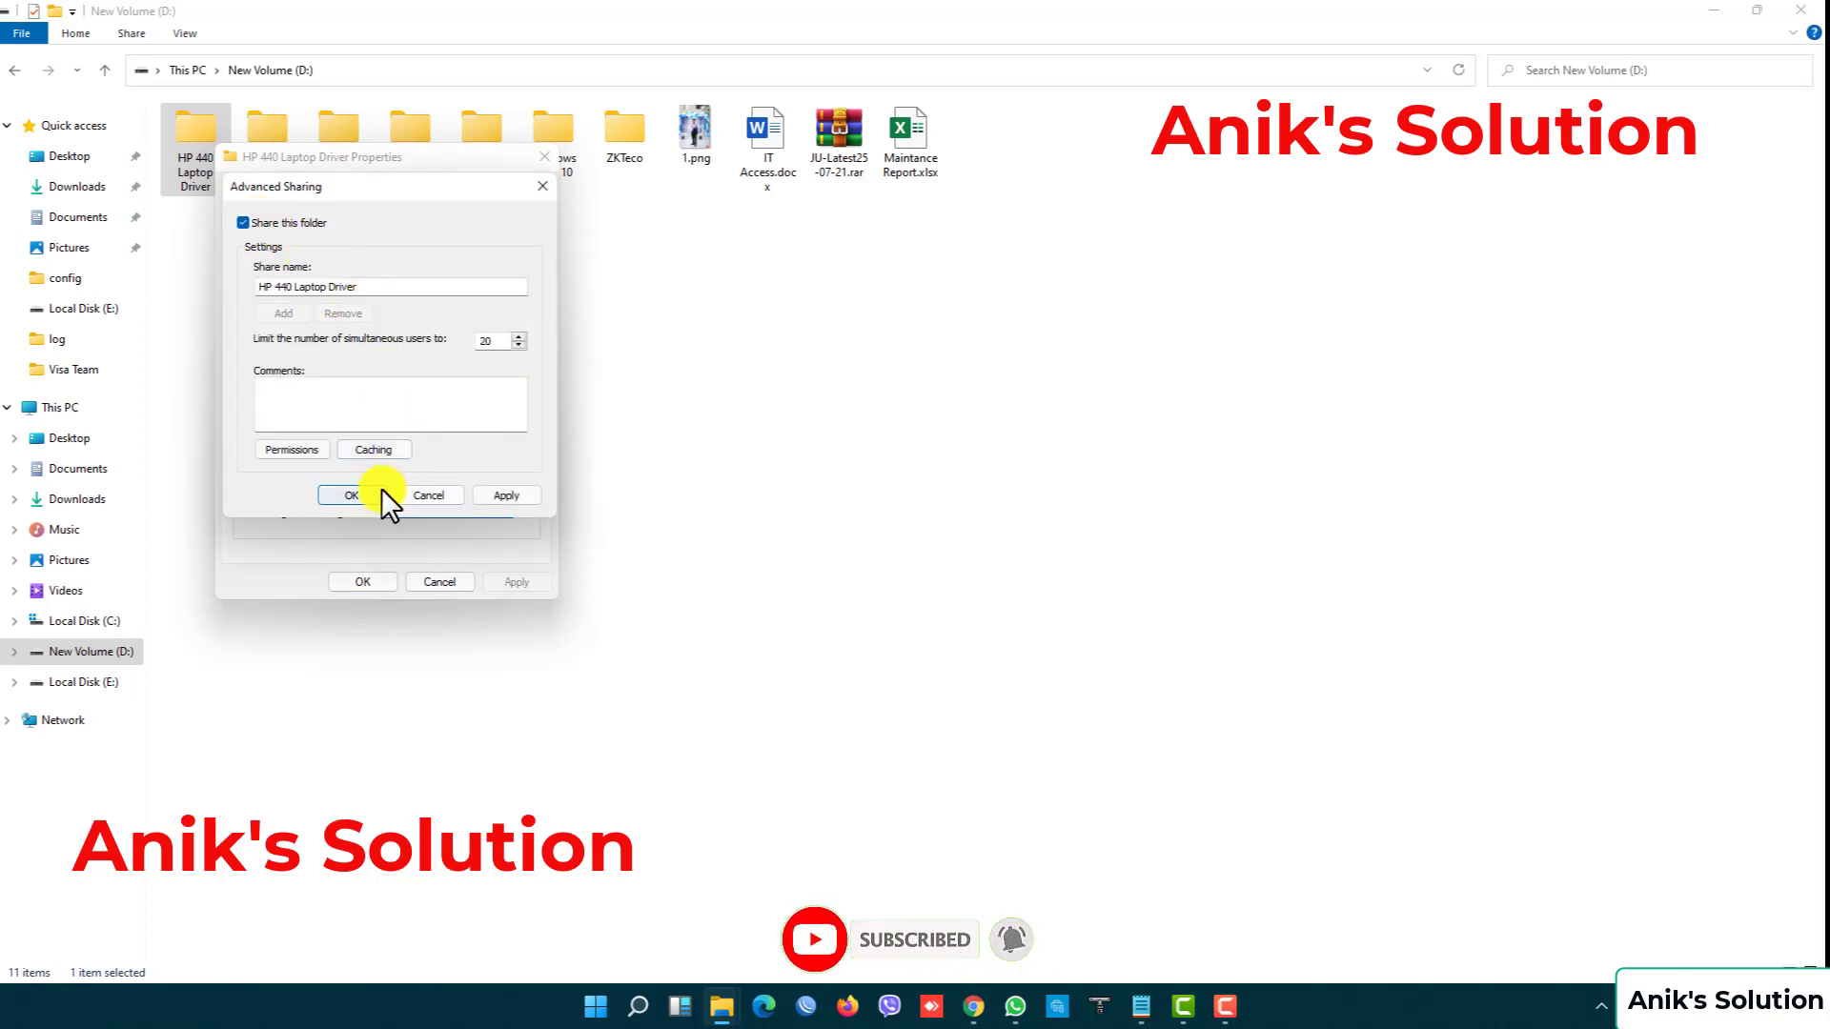
left_click(495, 498)
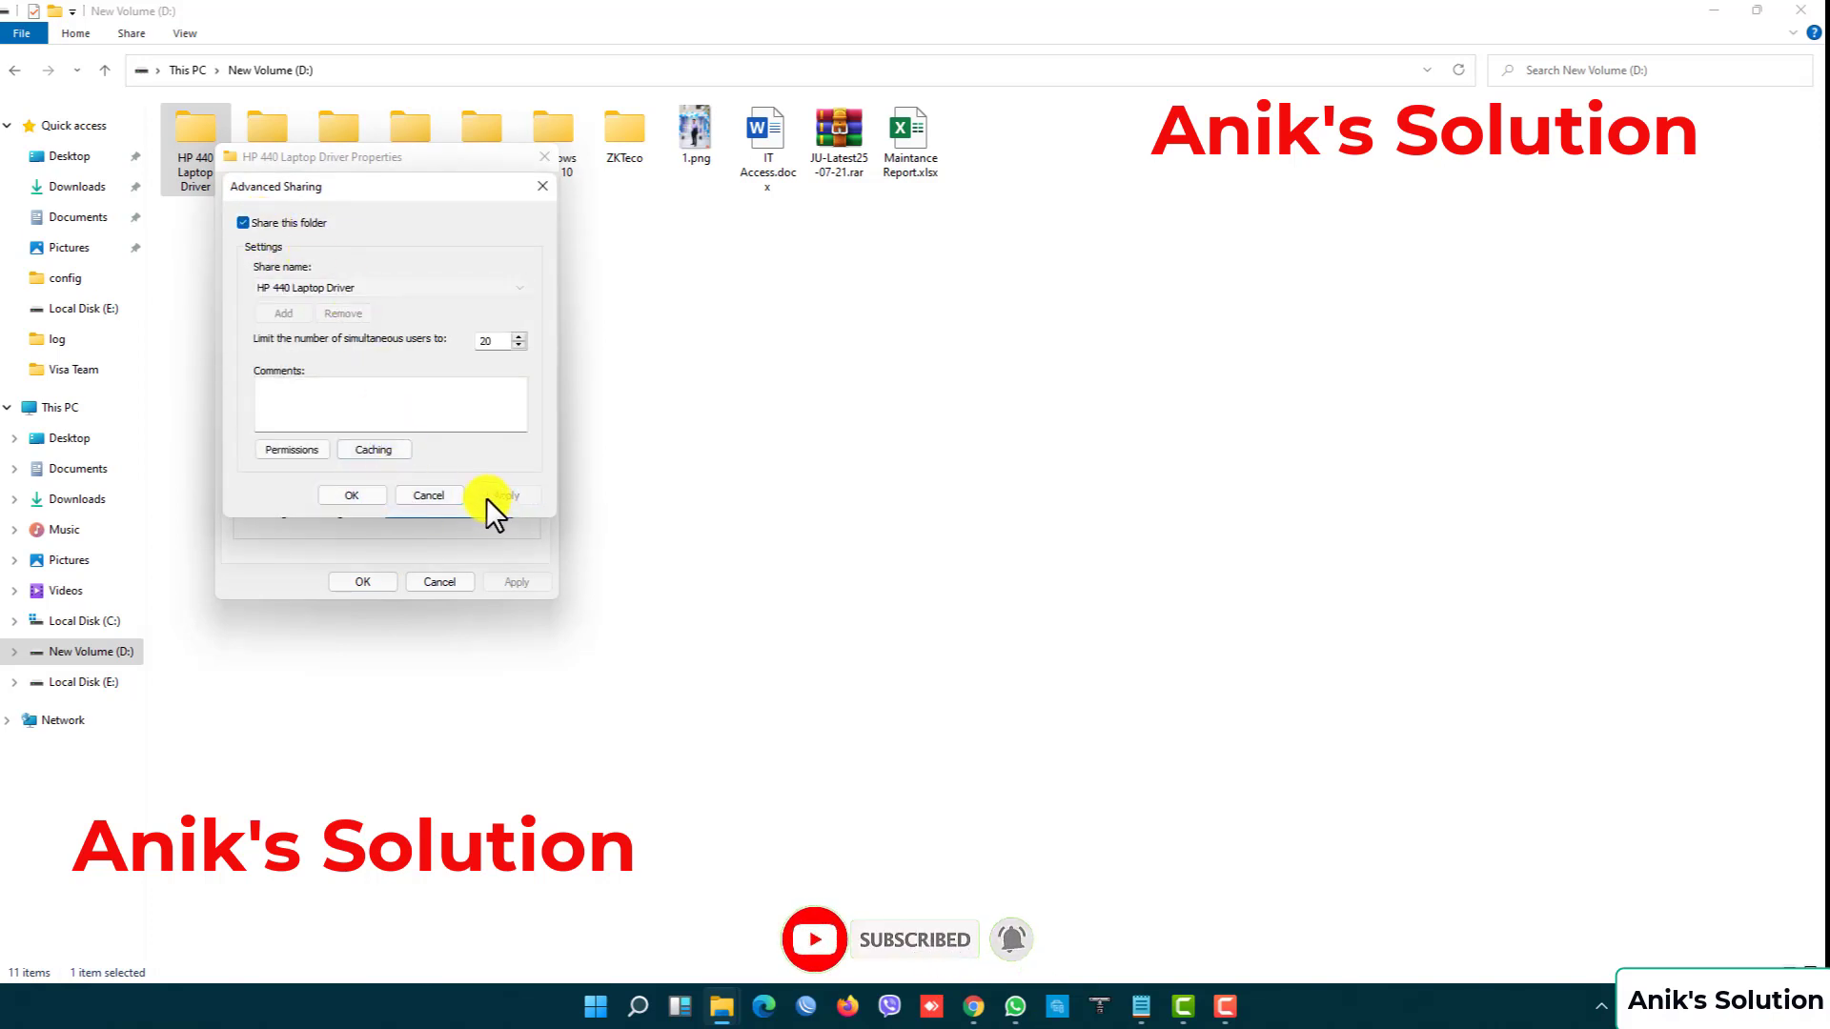
left_click(352, 496)
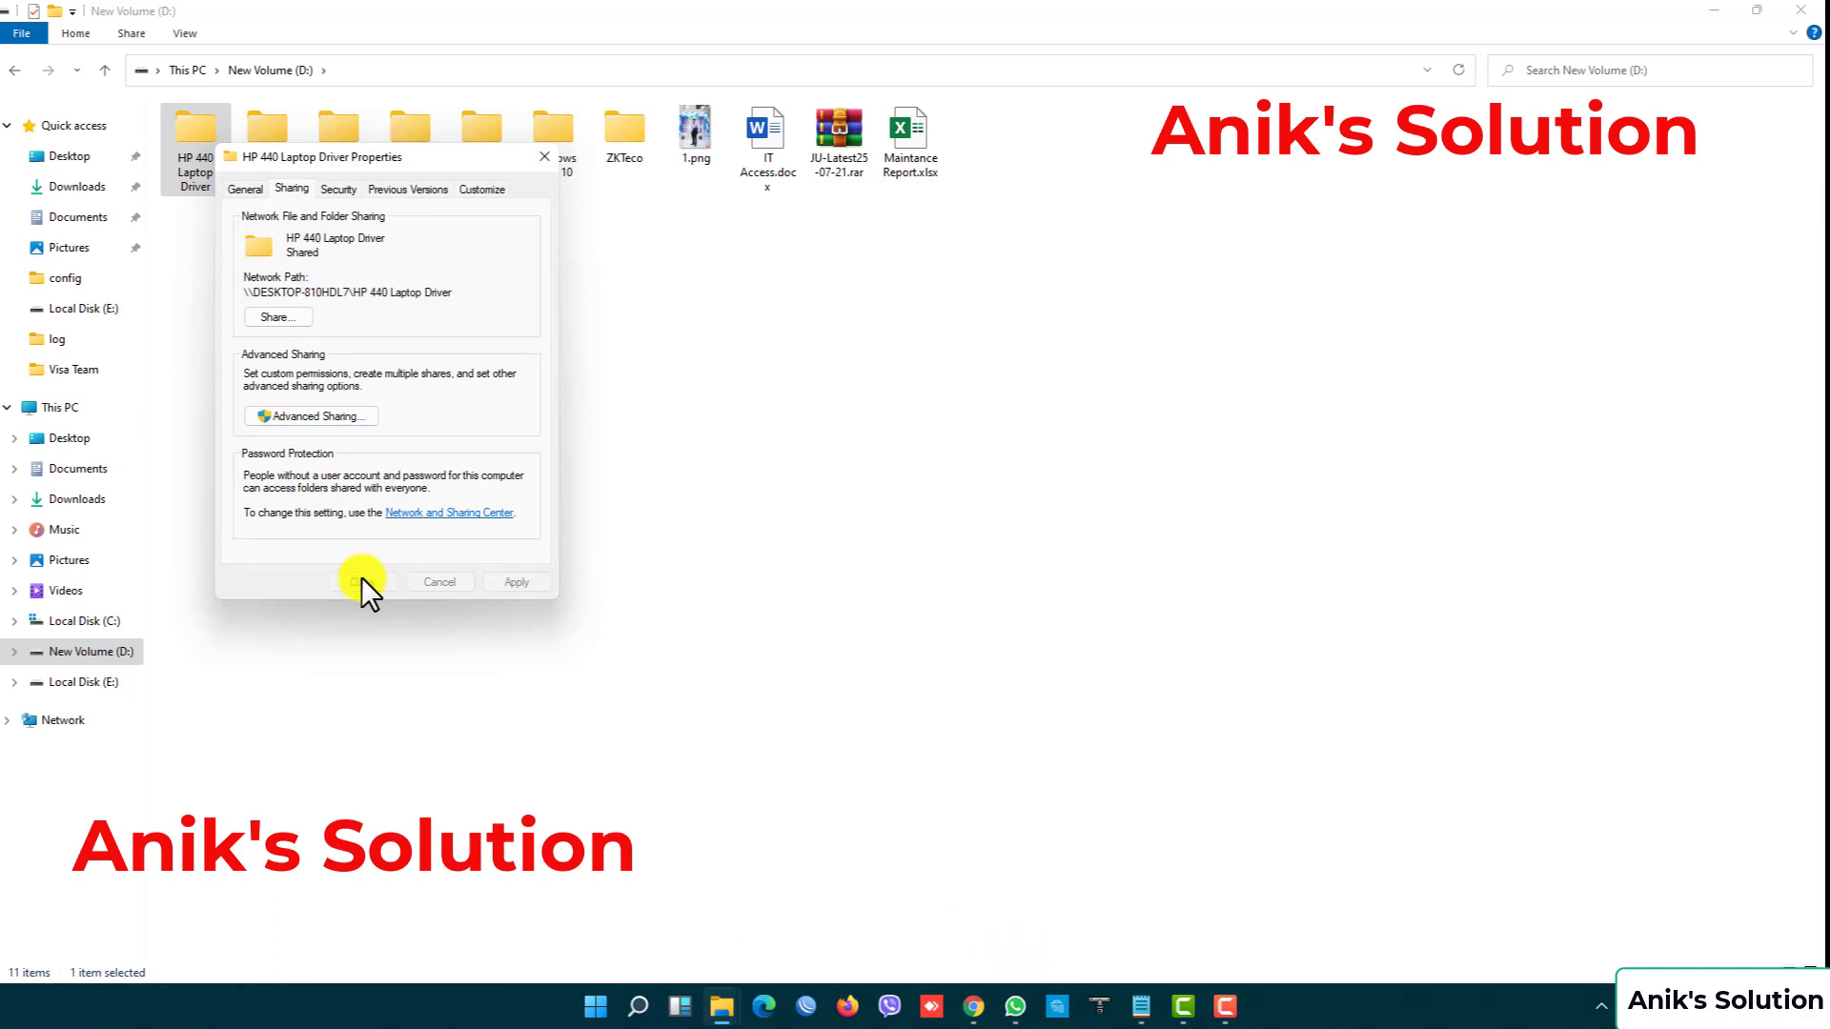
left_click(360, 580)
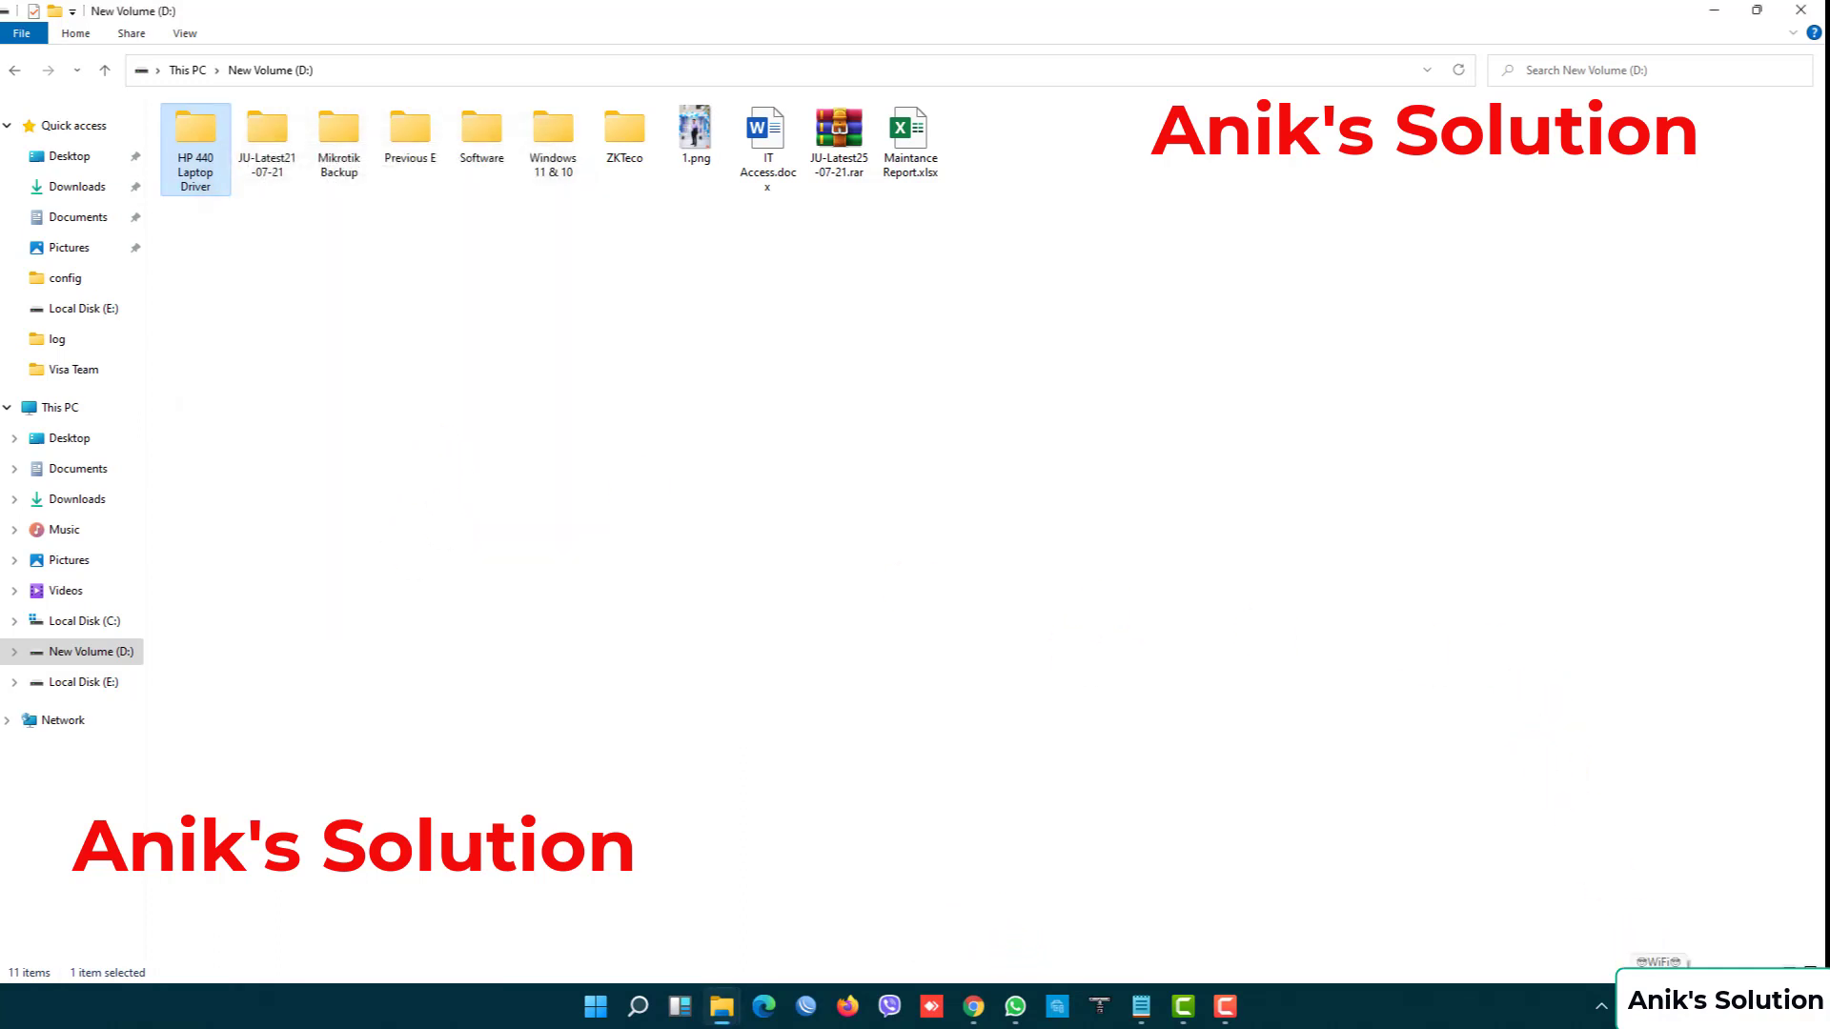
Open the advanced sharing settings from the Network and Sharing Center
right_click(1658, 1006)
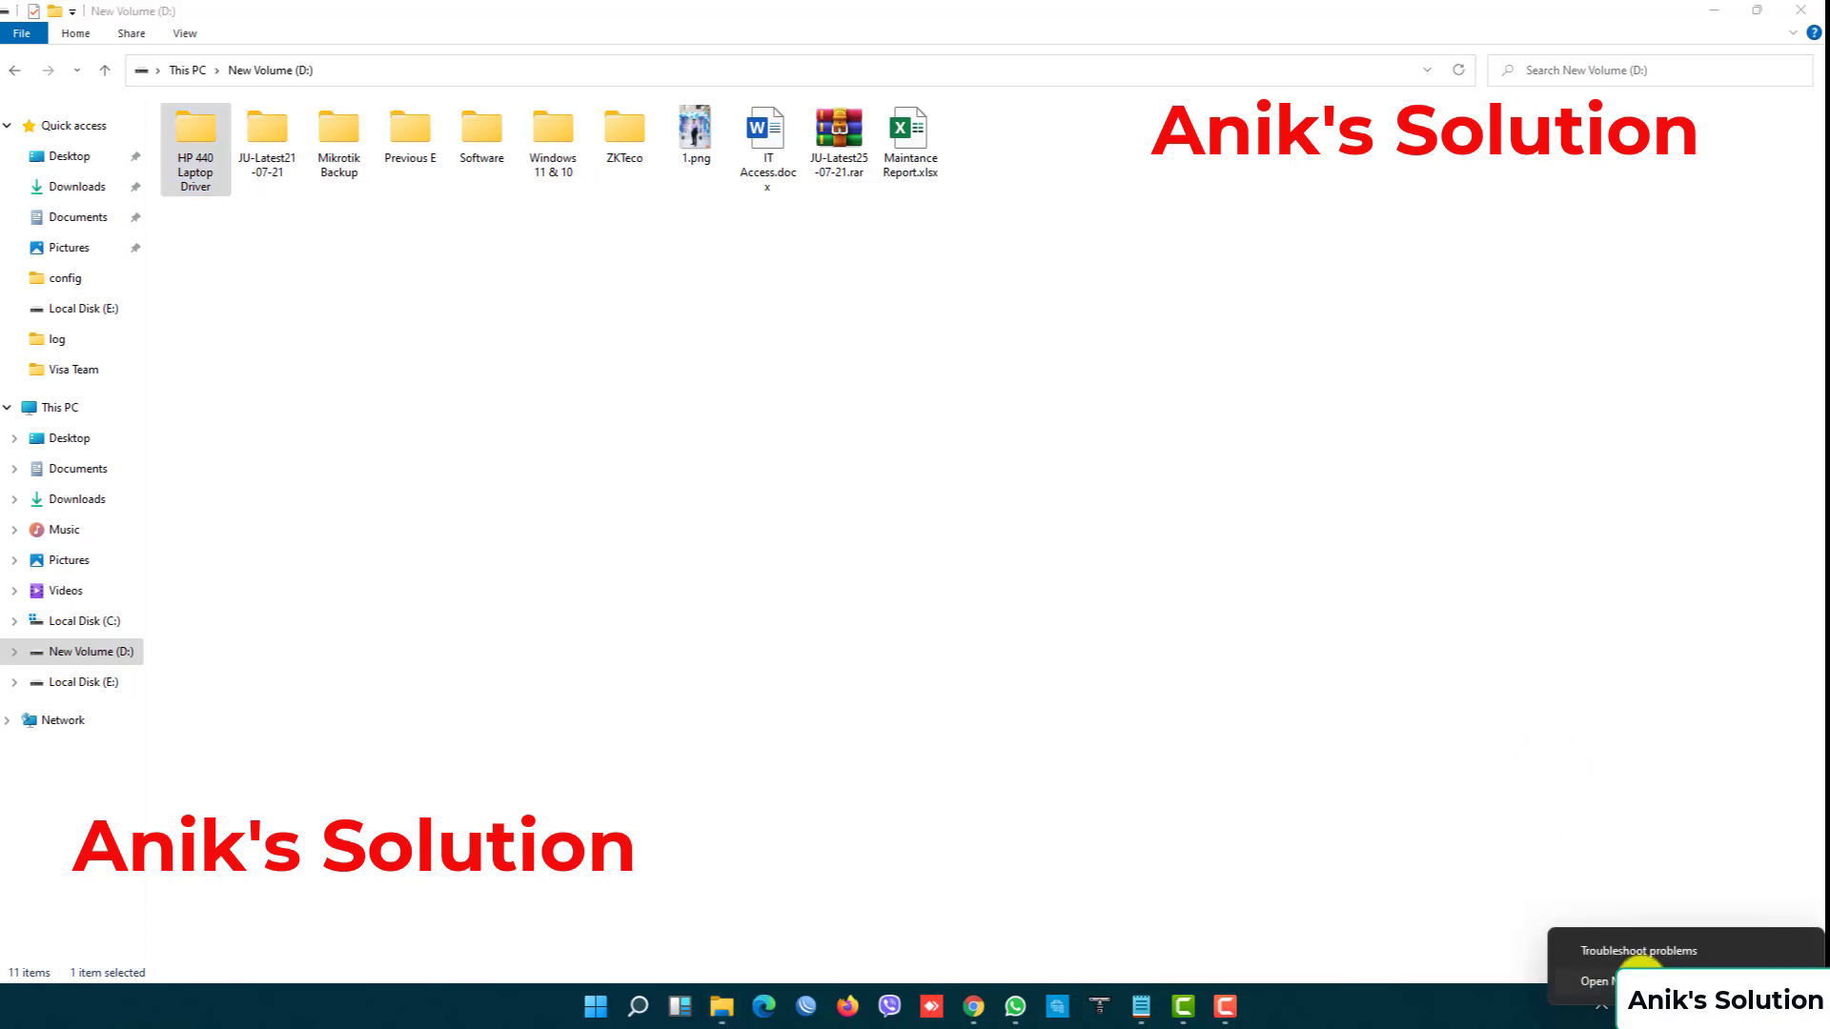
left_click(1644, 979)
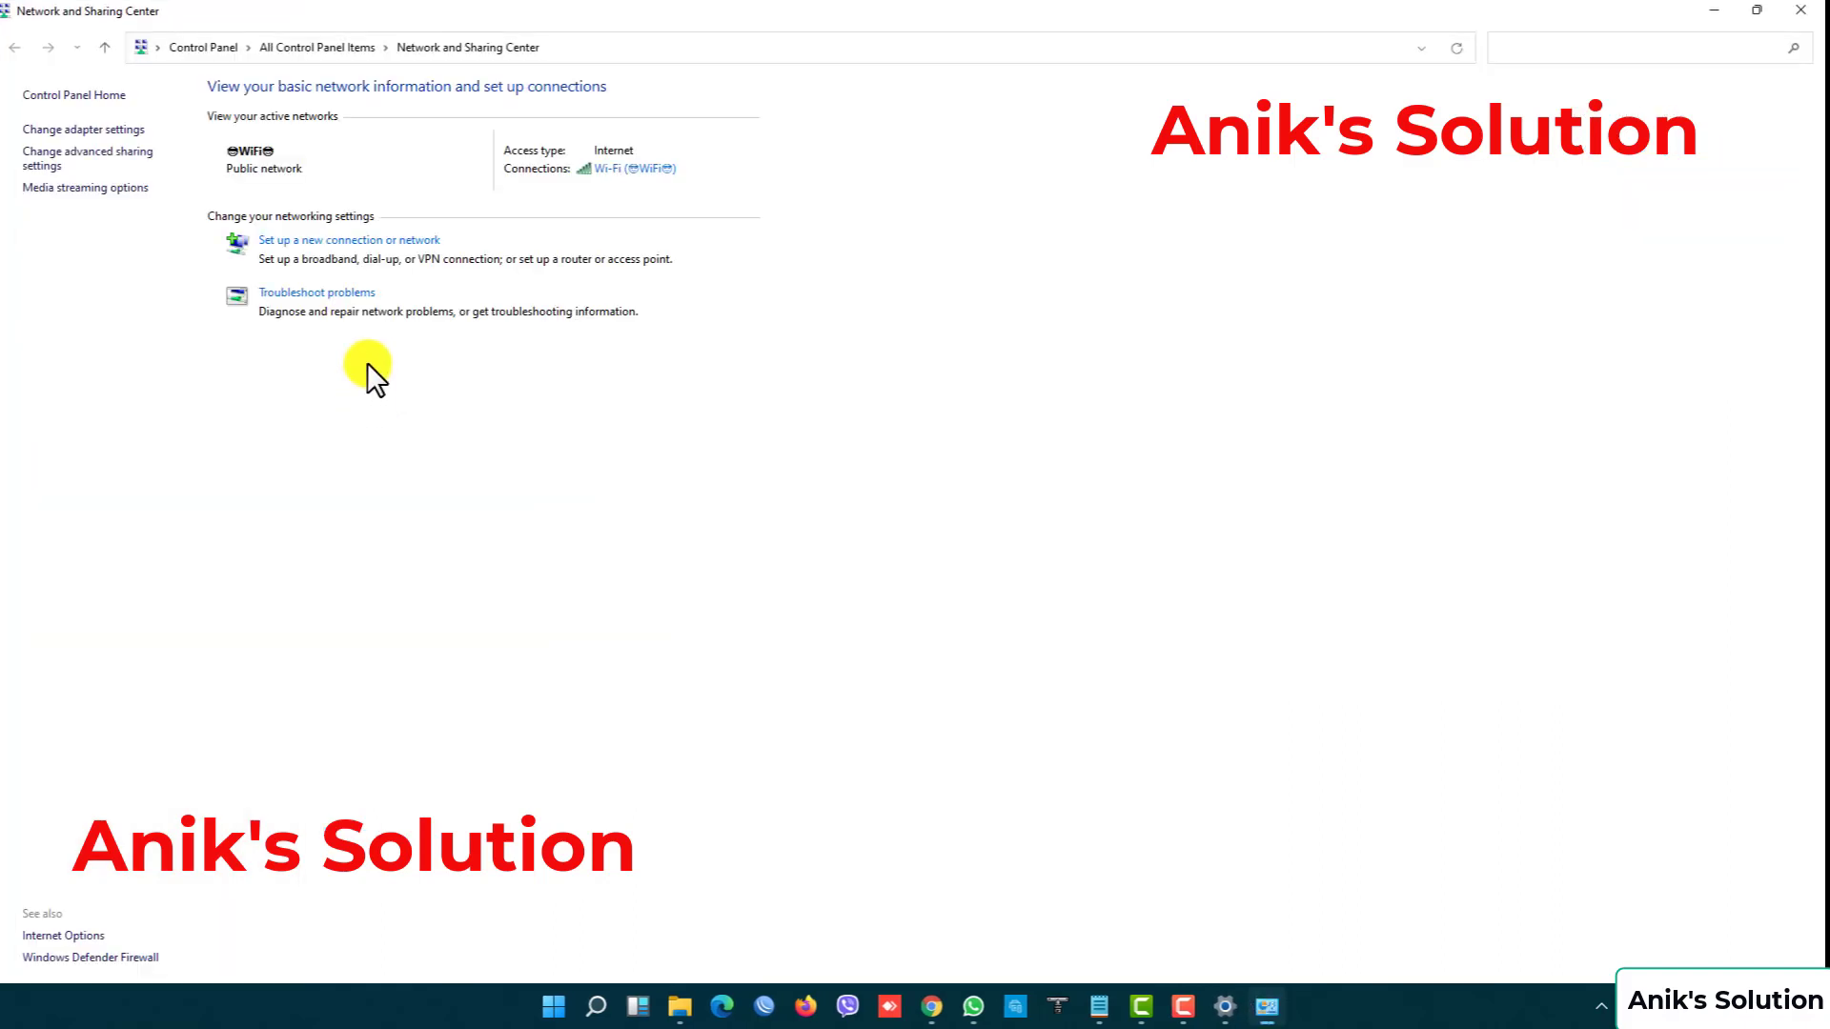
left_click(94, 157)
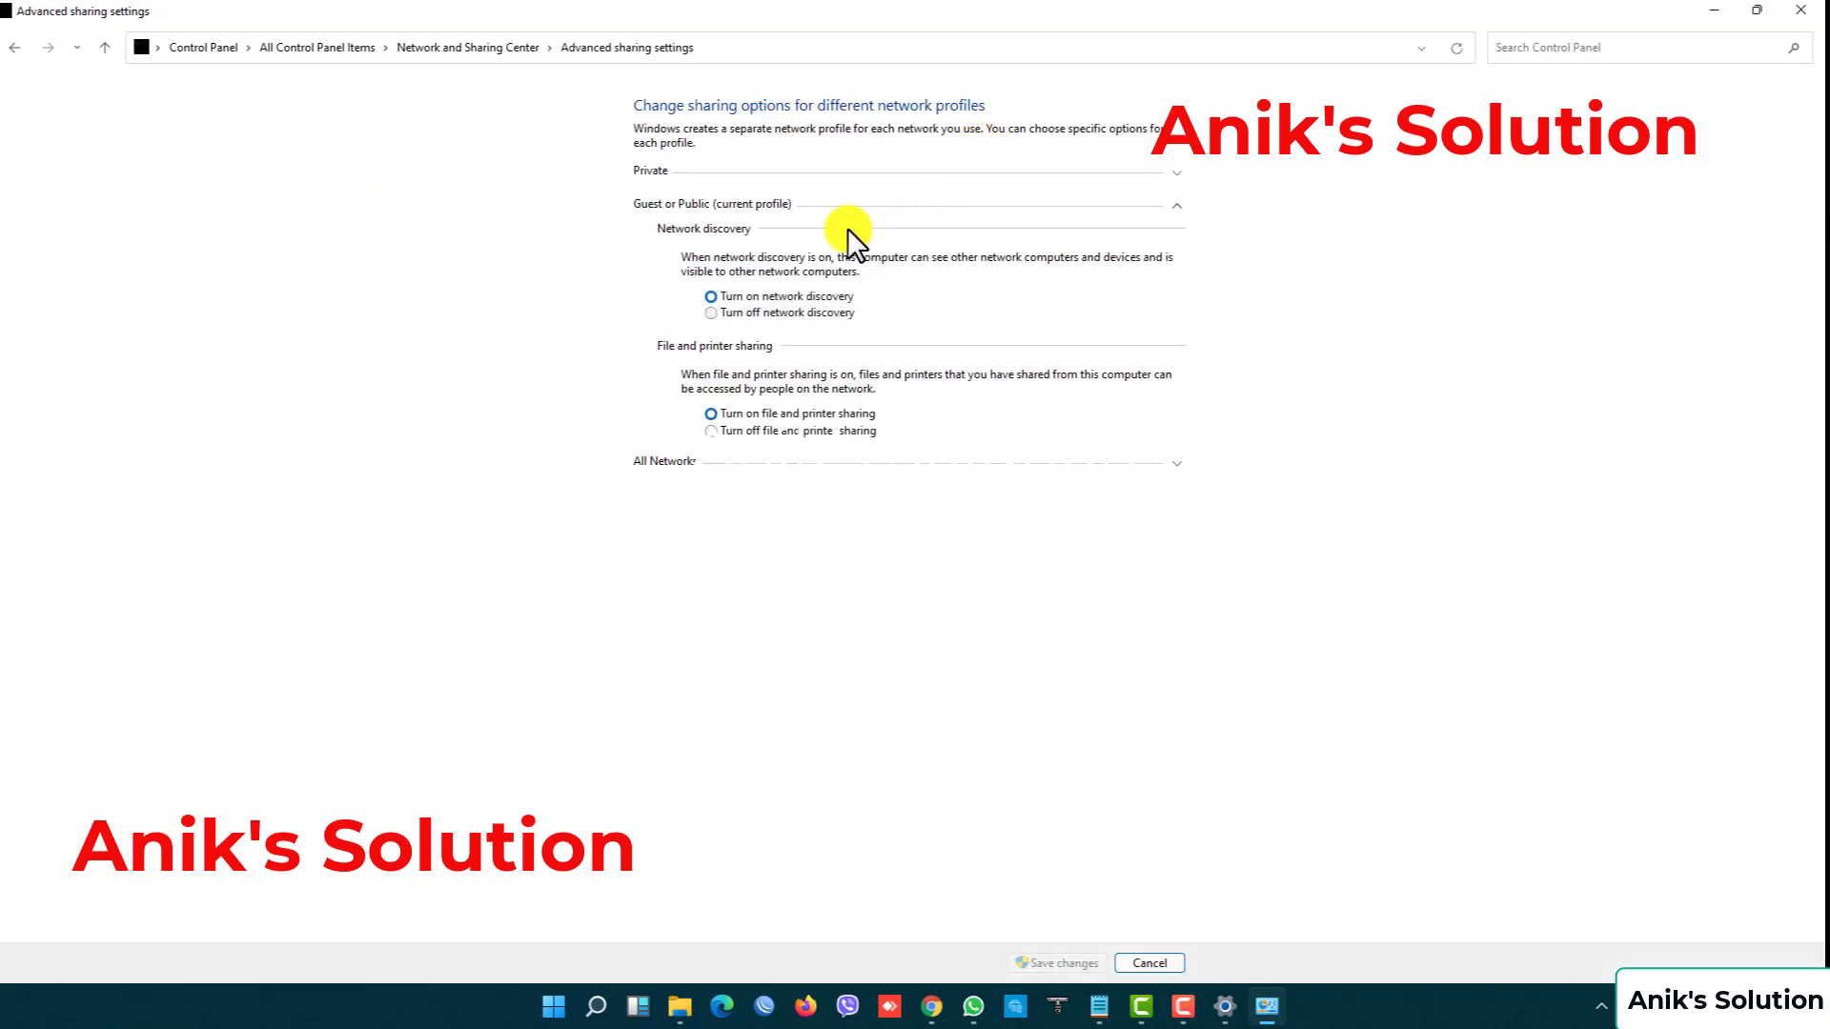
Review the network discovery and file and printer sharing options for the Private and the Guest or Public profiles
left_click(1174, 204)
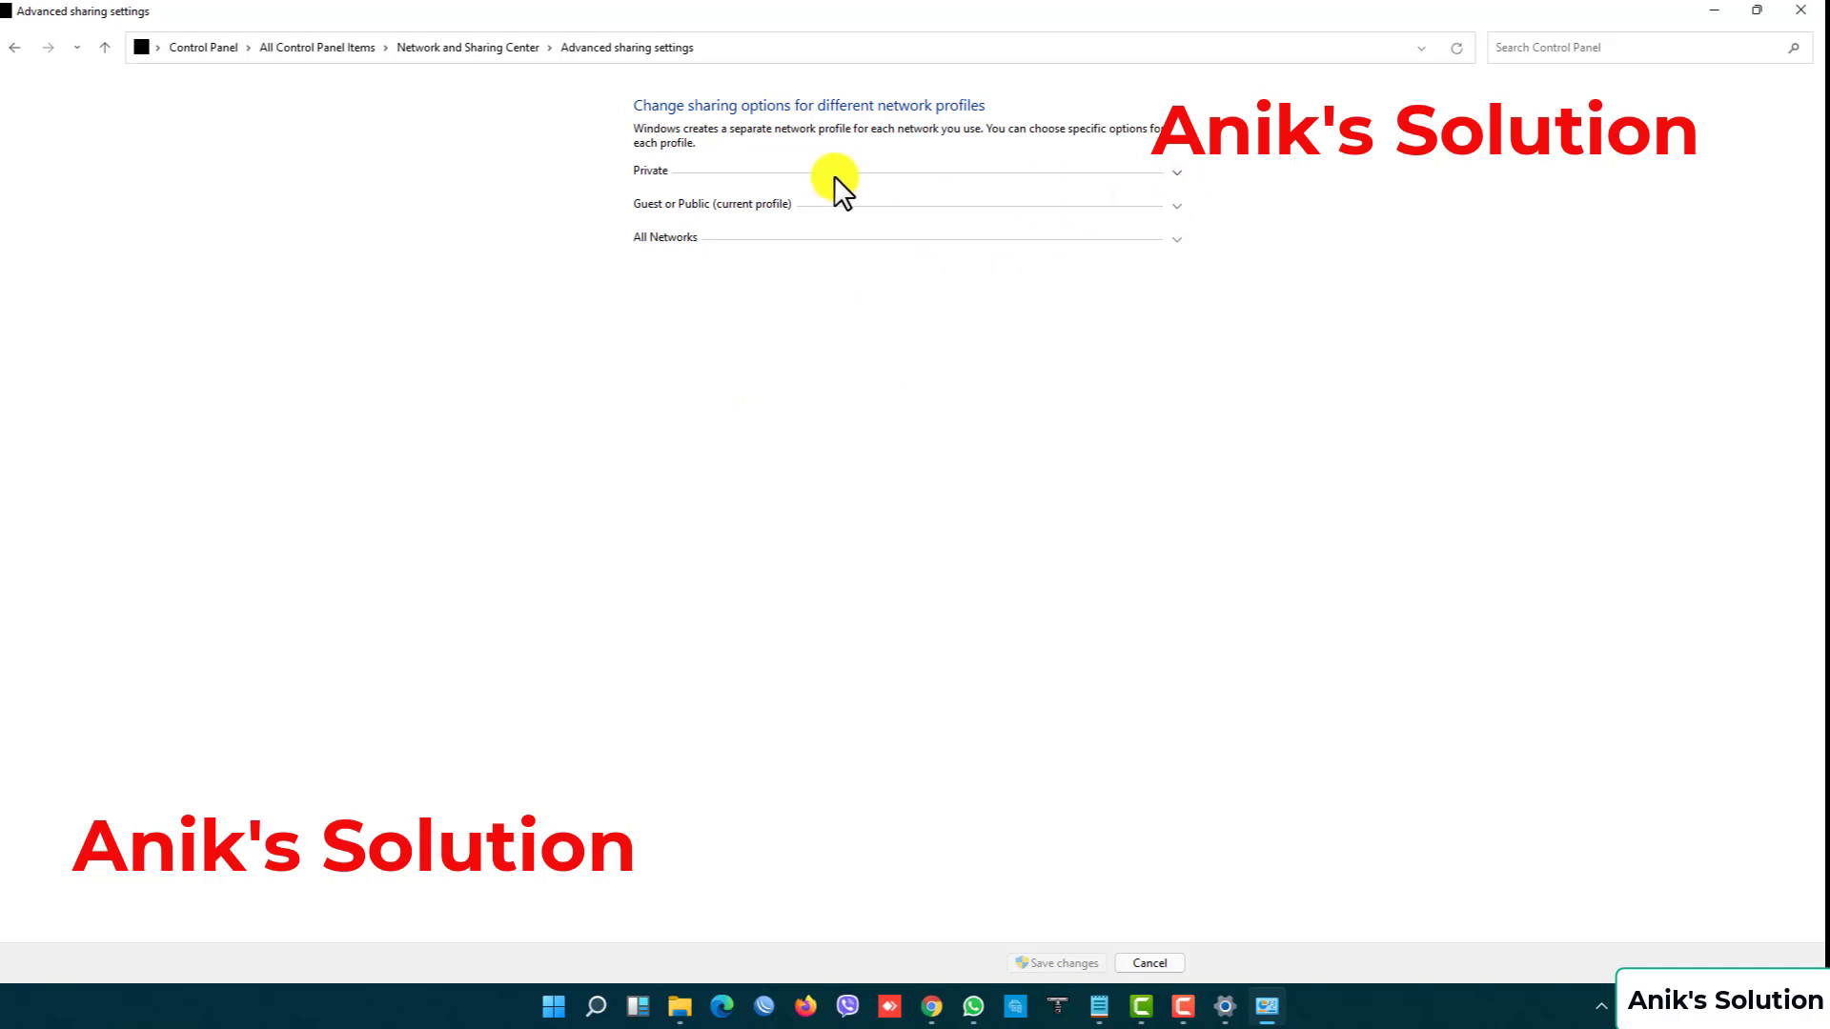
left_click(832, 171)
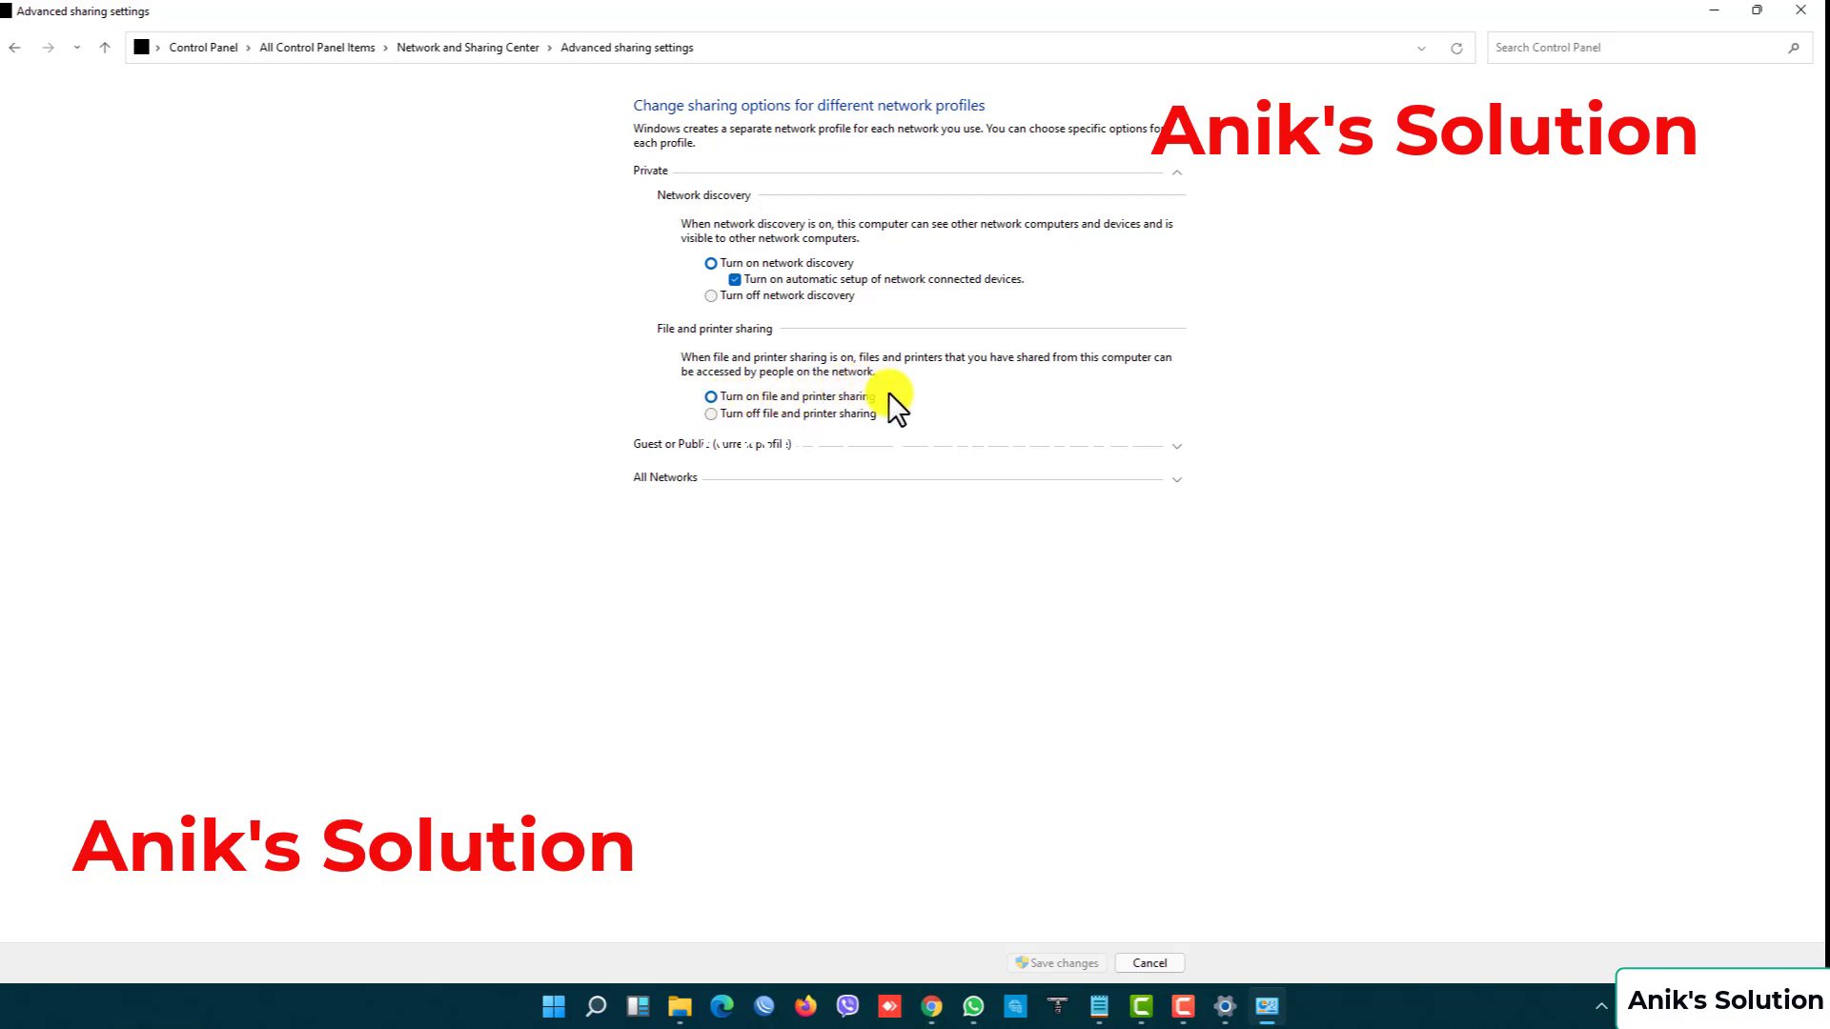
left_click(1177, 173)
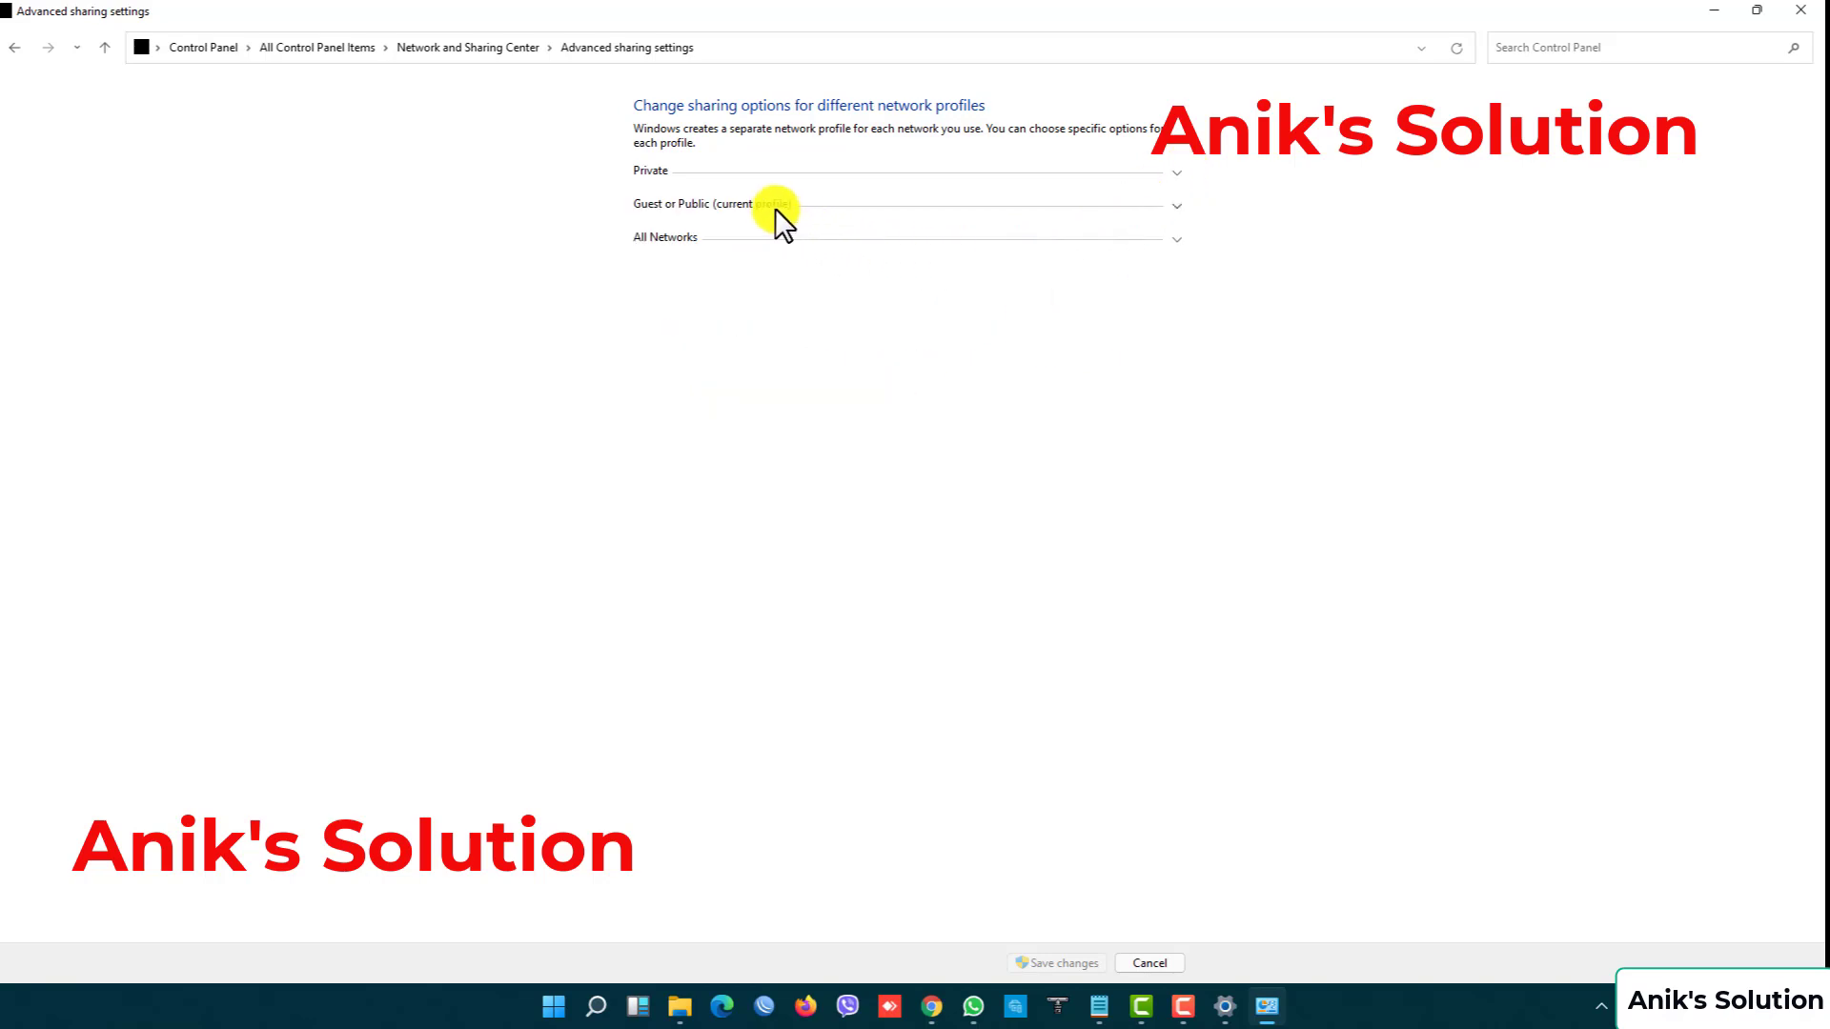
left_click(1174, 205)
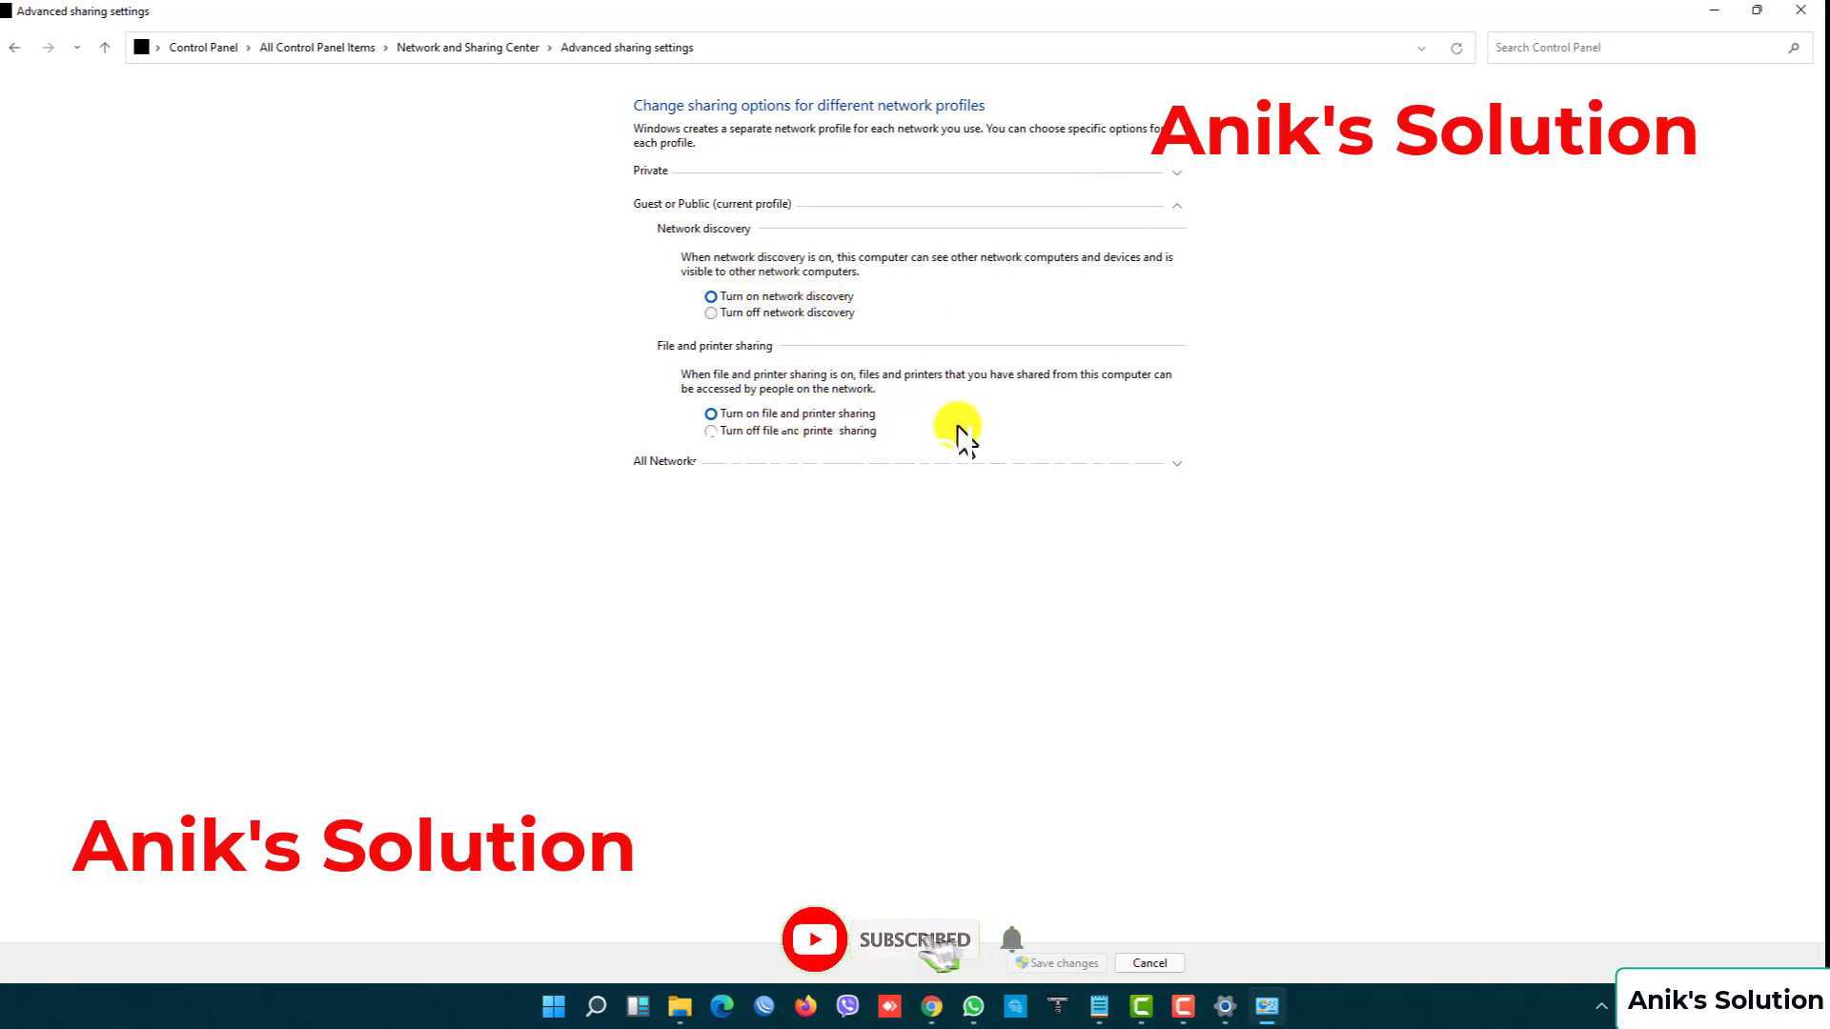
left_click(1176, 208)
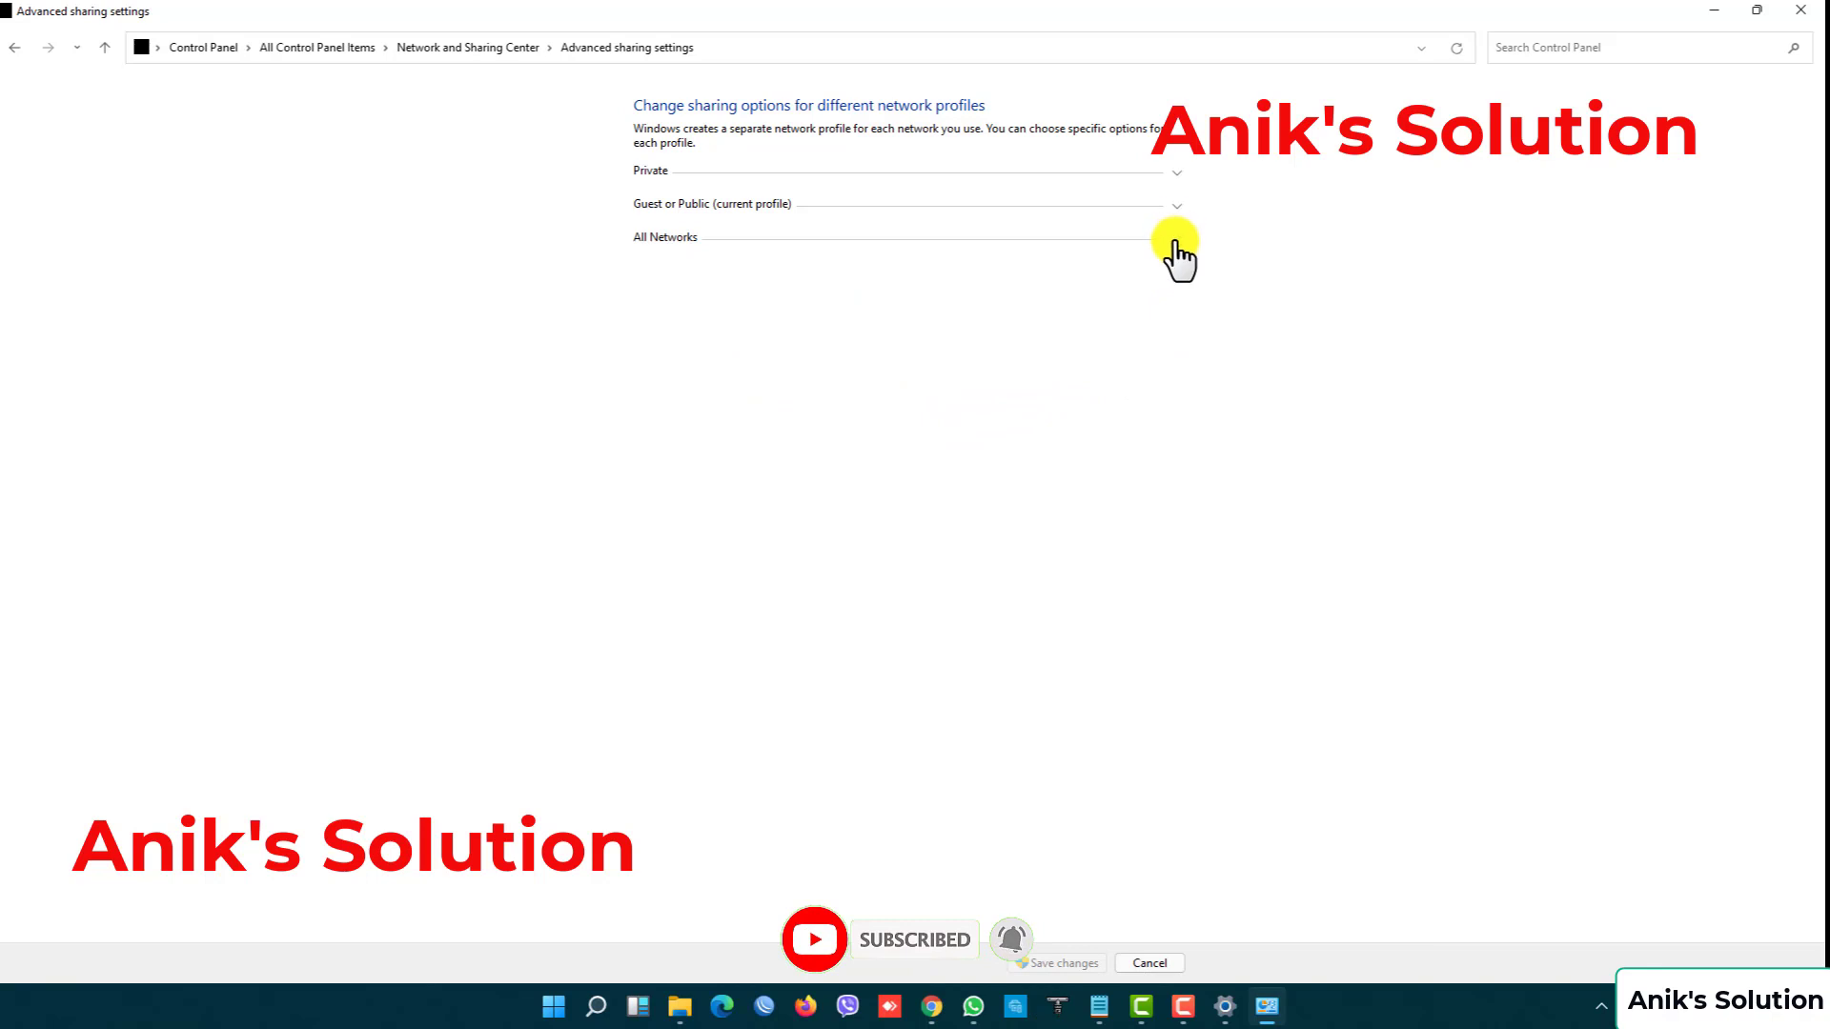
Select turning off Public folder sharing for All Networks, and close the sharing settings, network settings and File Explorer windows
left_click(1176, 241)
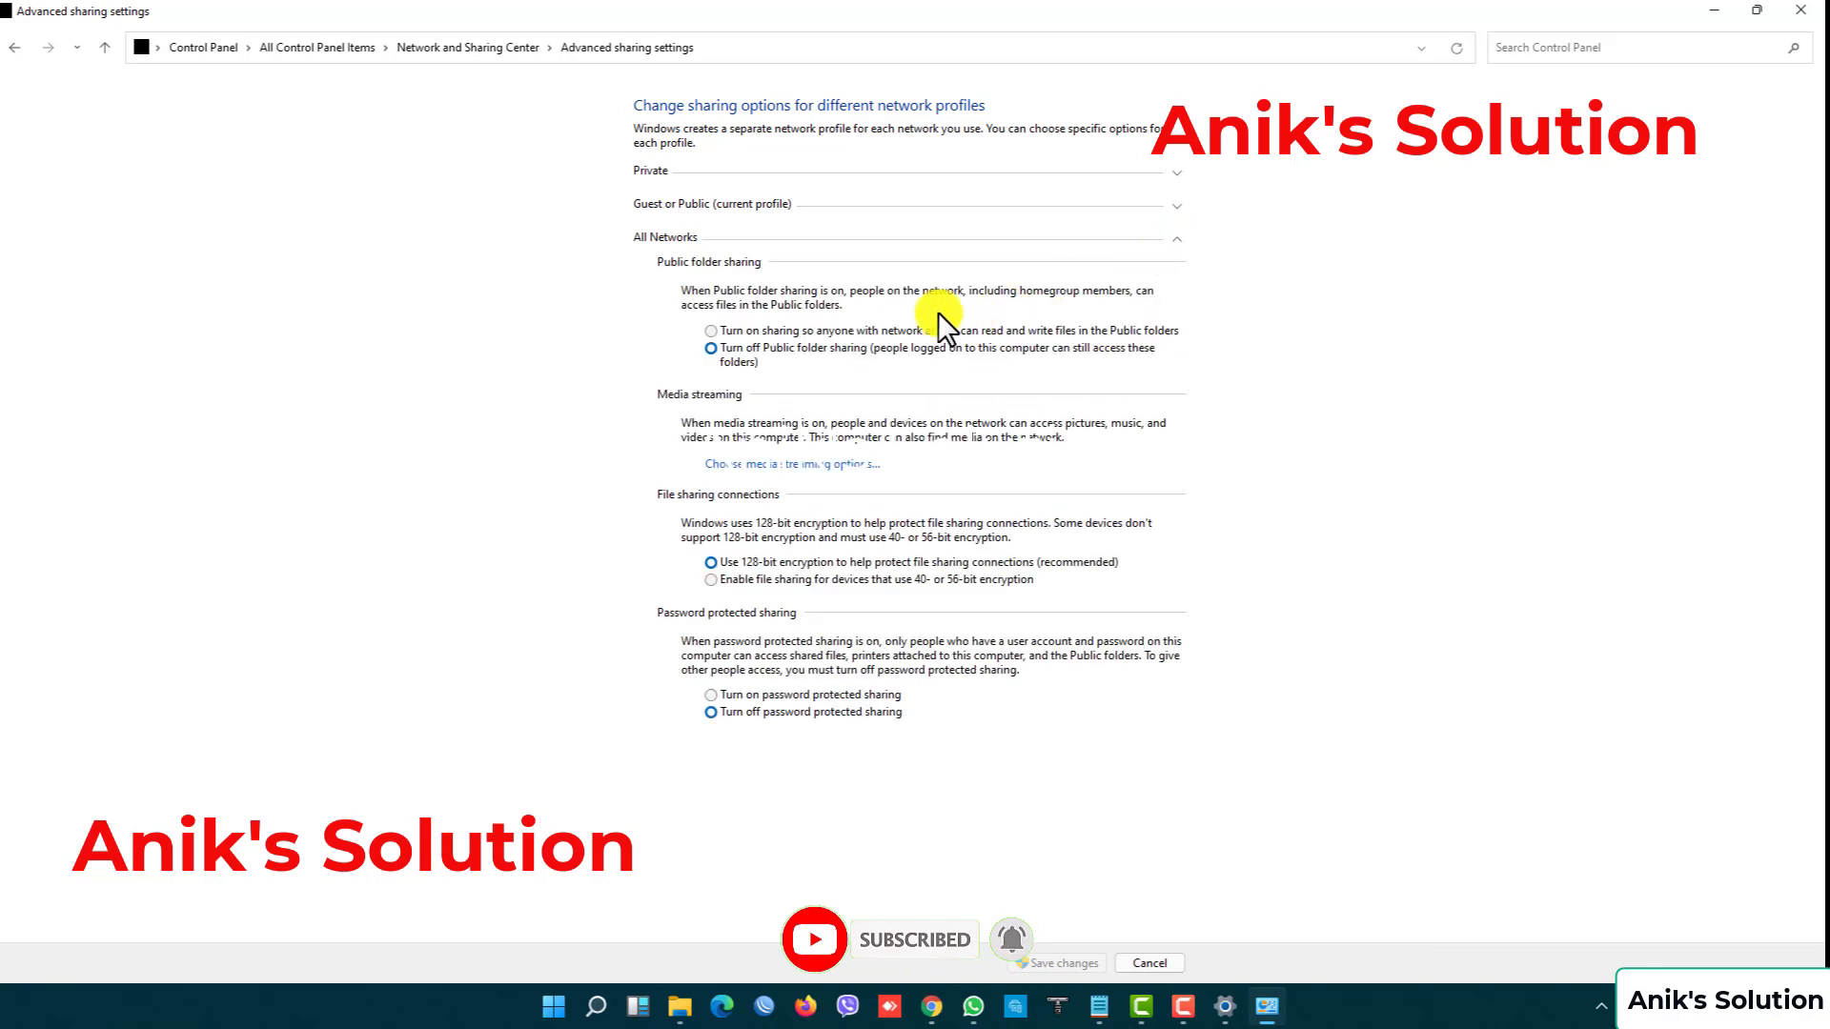
left_click(718, 349)
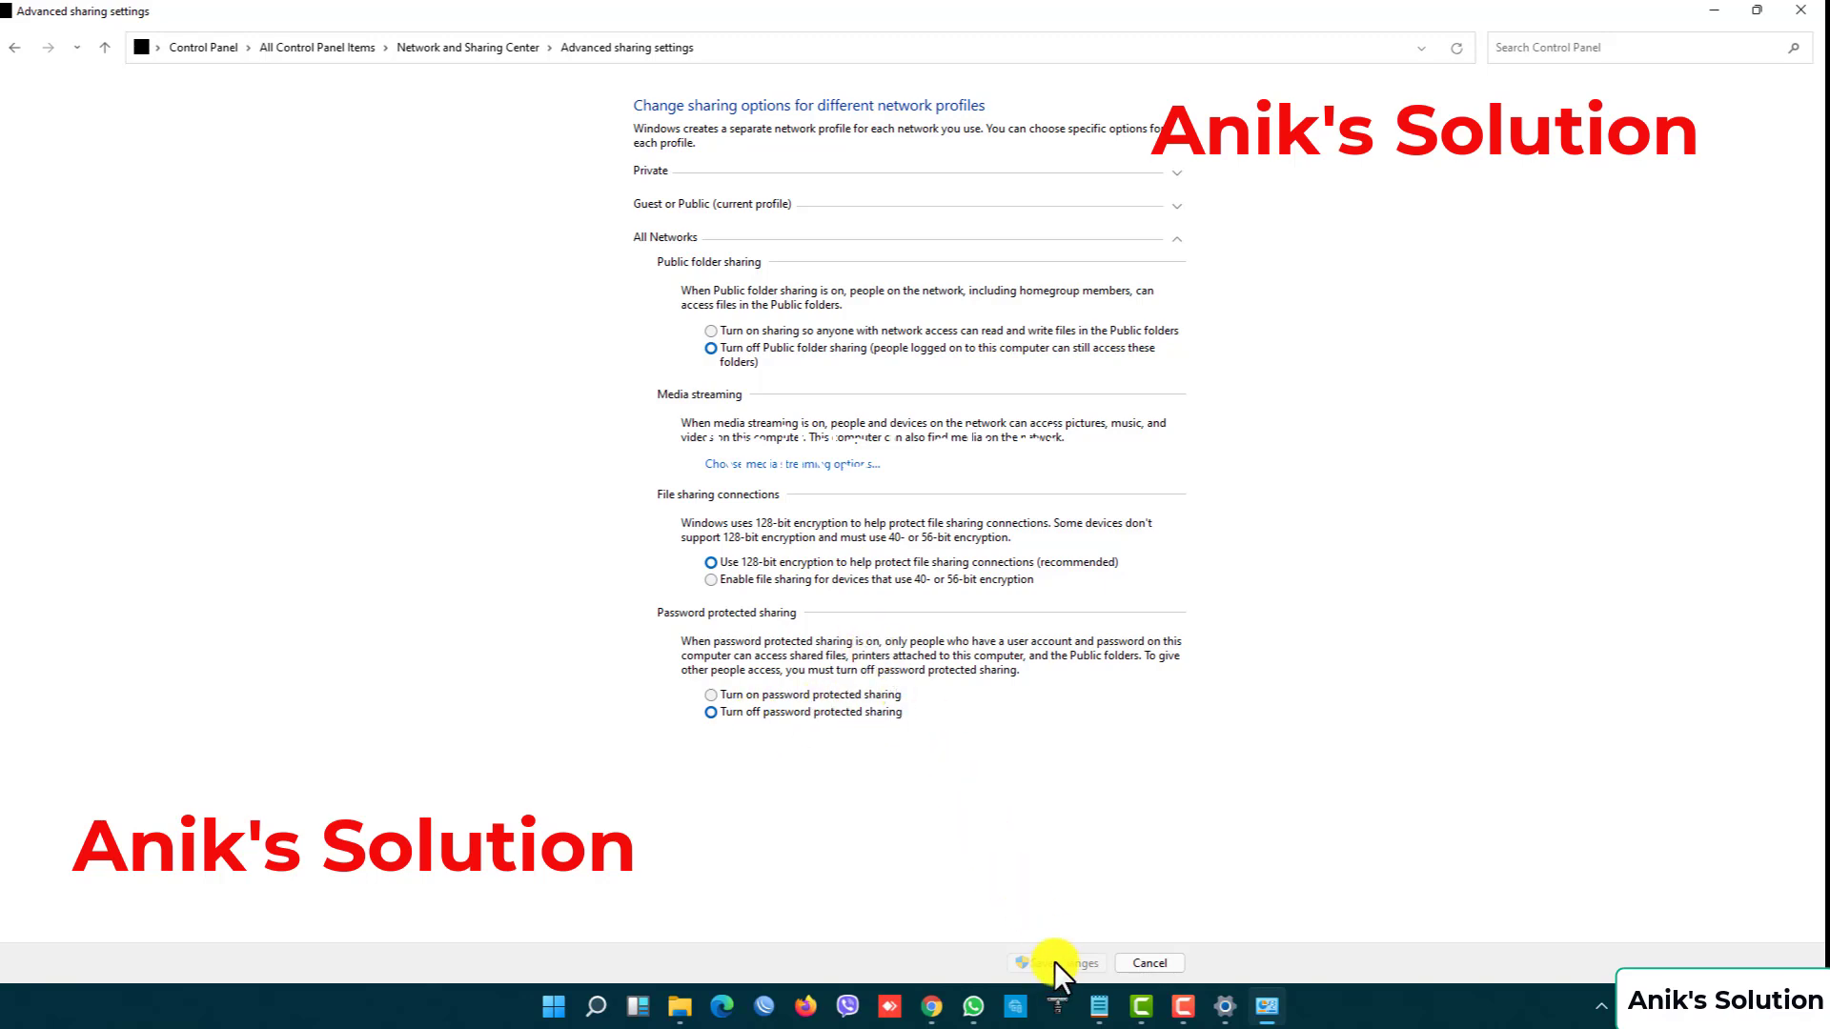
left_click(1800, 10)
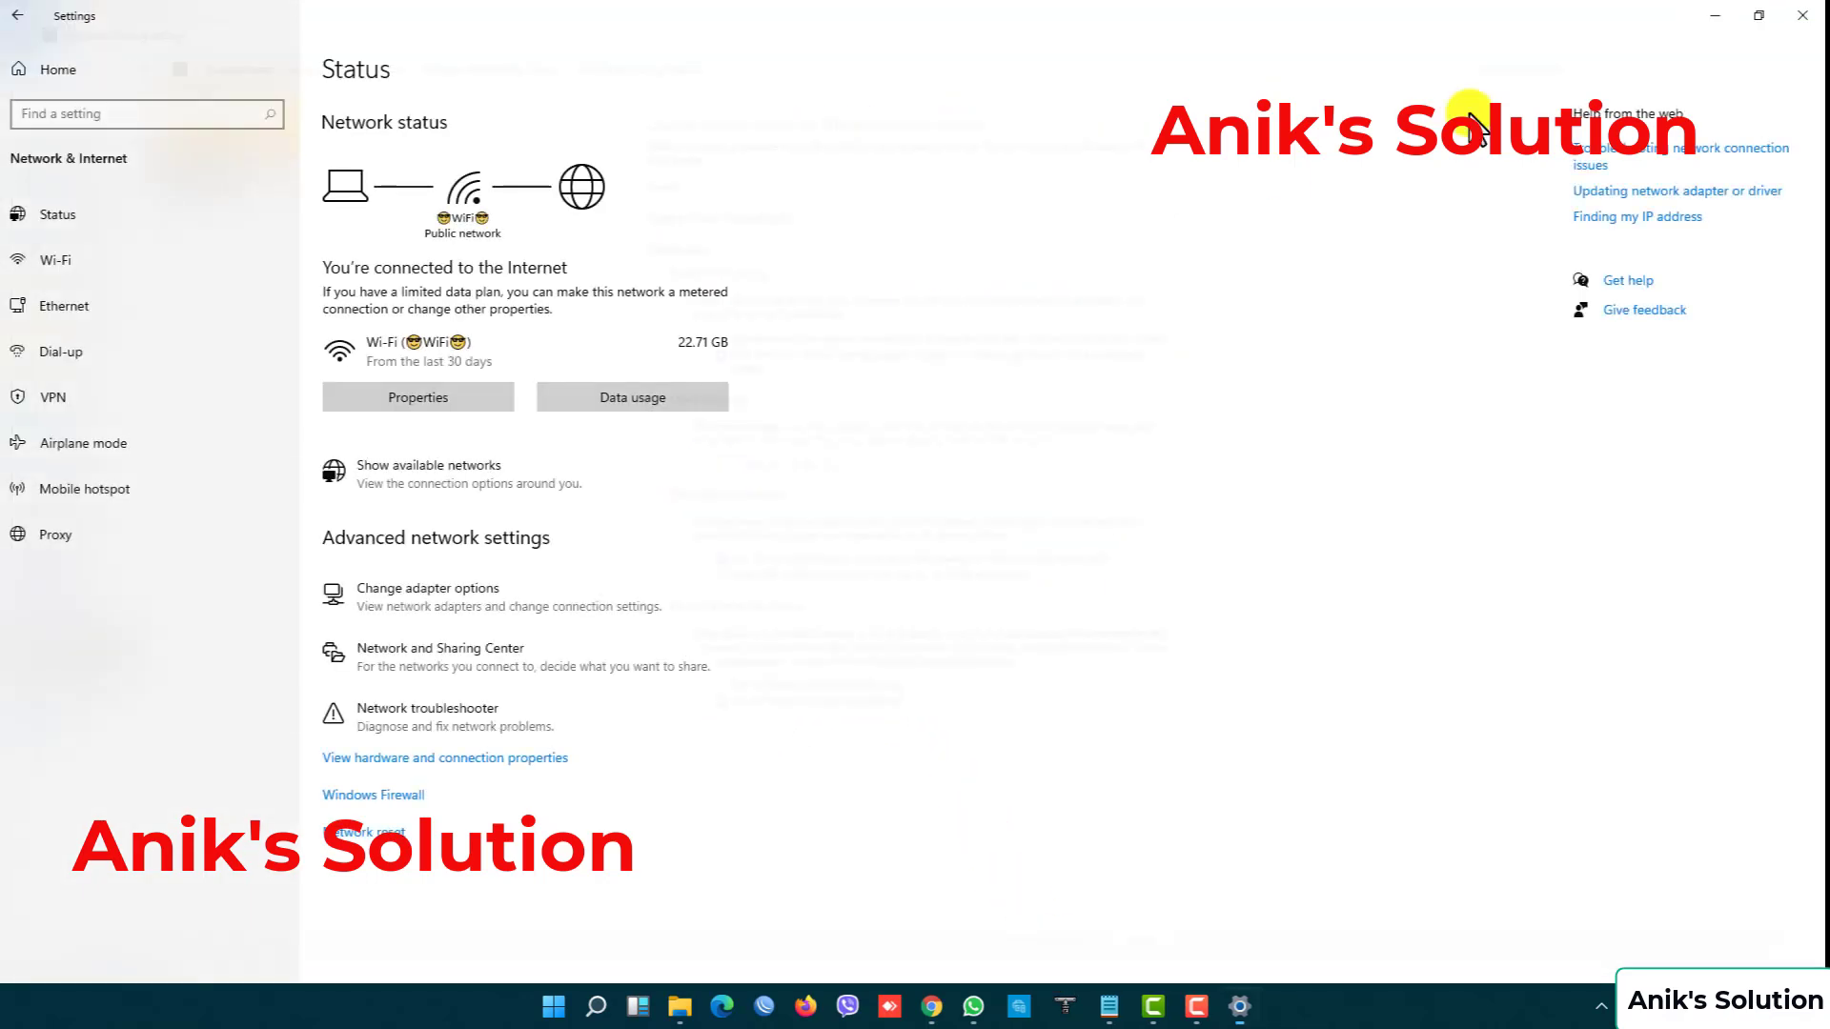
left_click(1800, 11)
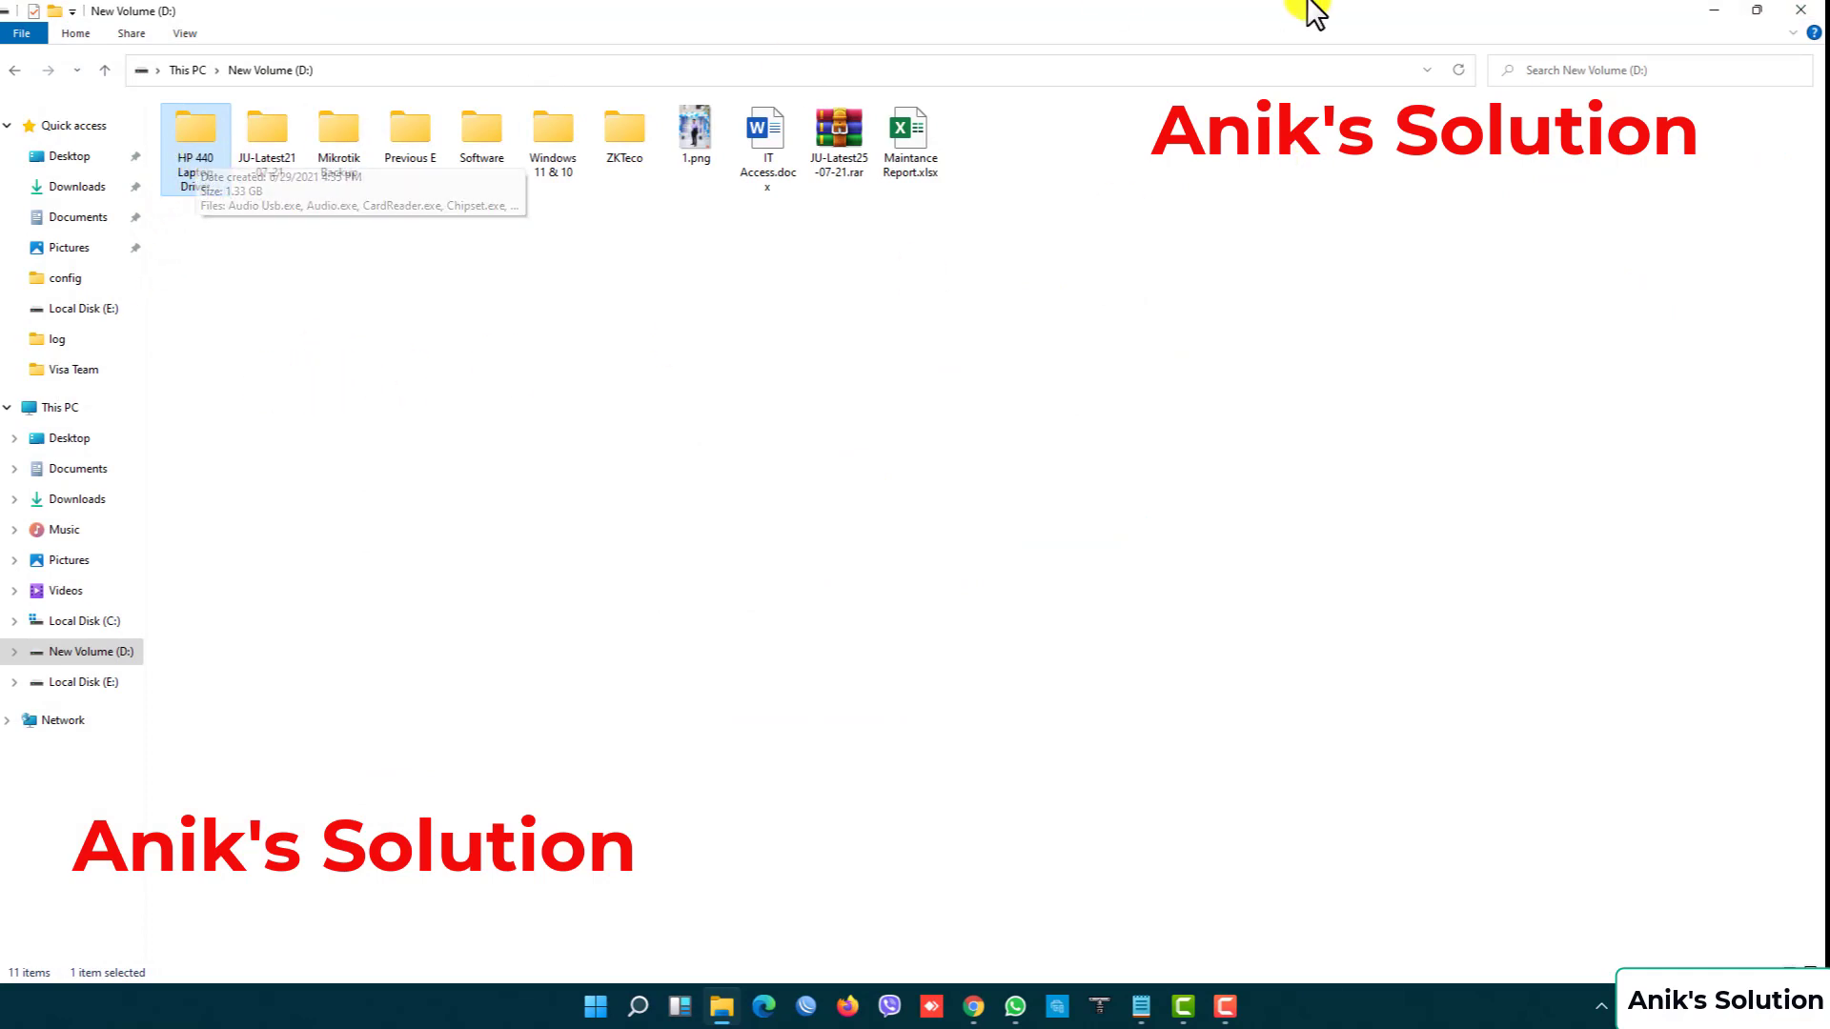
left_click(1800, 9)
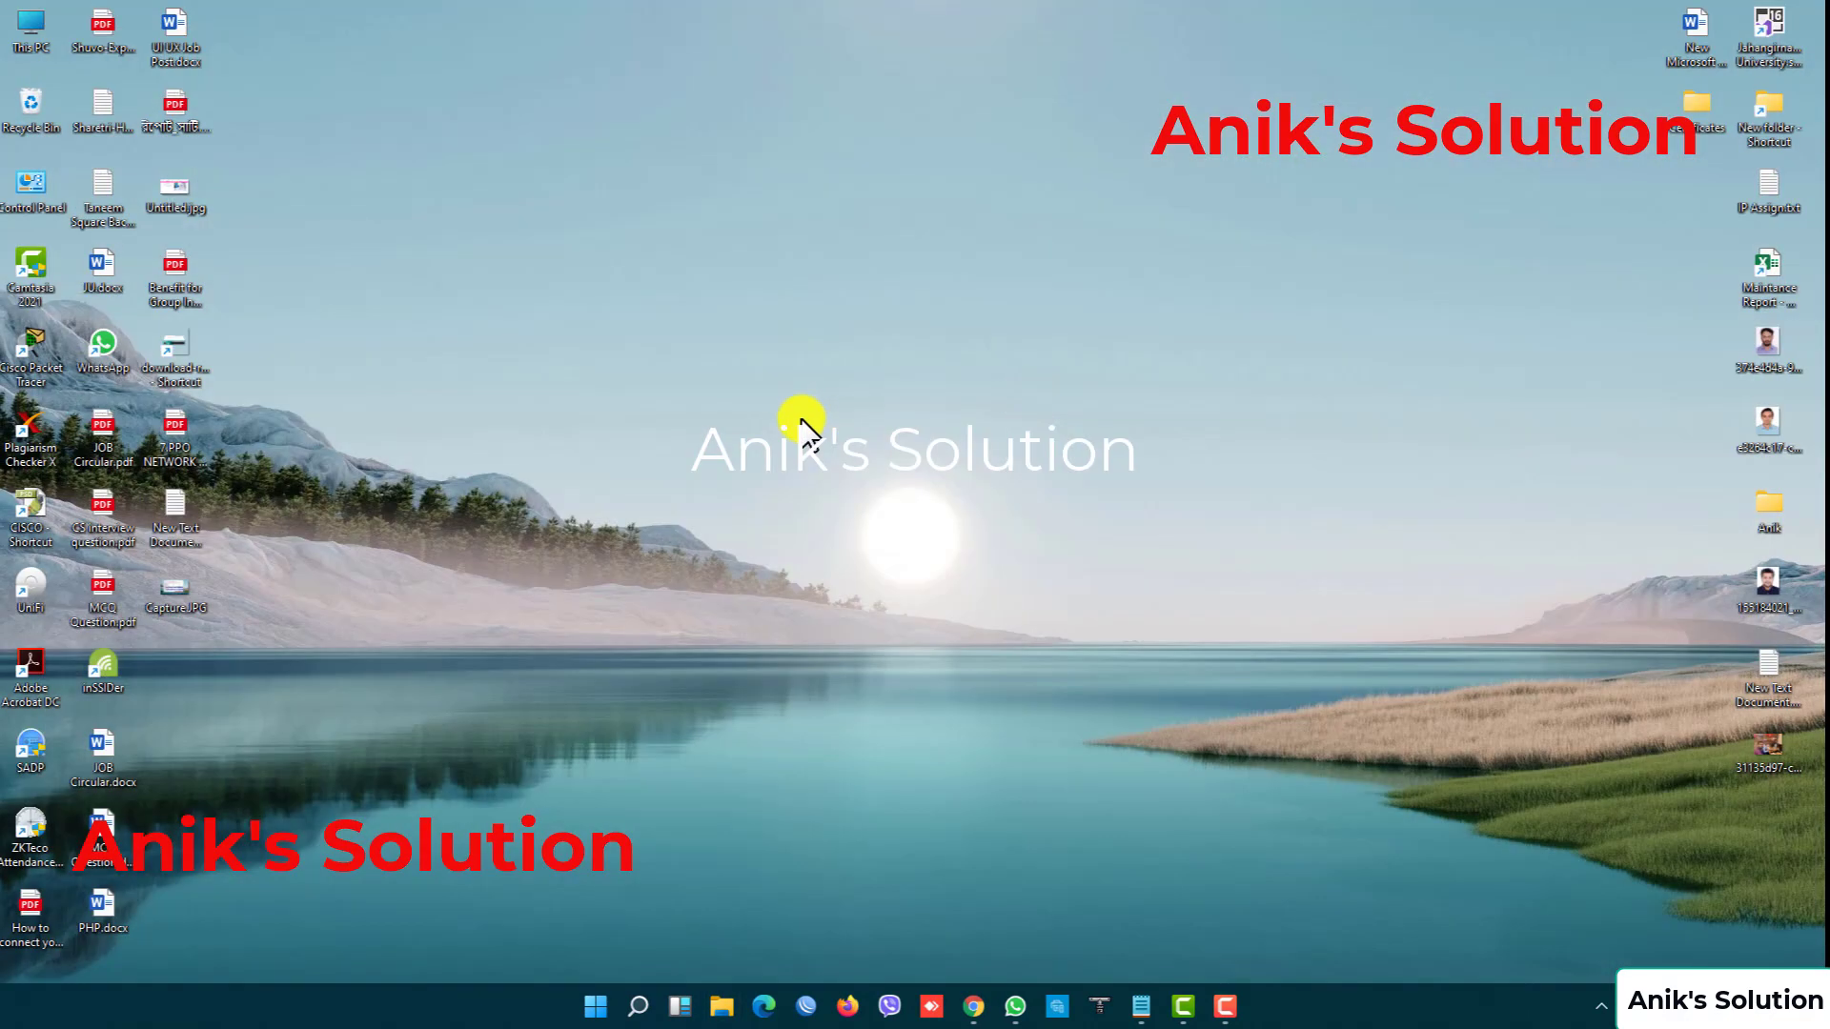
Run ipconfig in a Command Prompt to look up the Wi-Fi adapter's IPv4 address, and close the prompt
key("super+r")
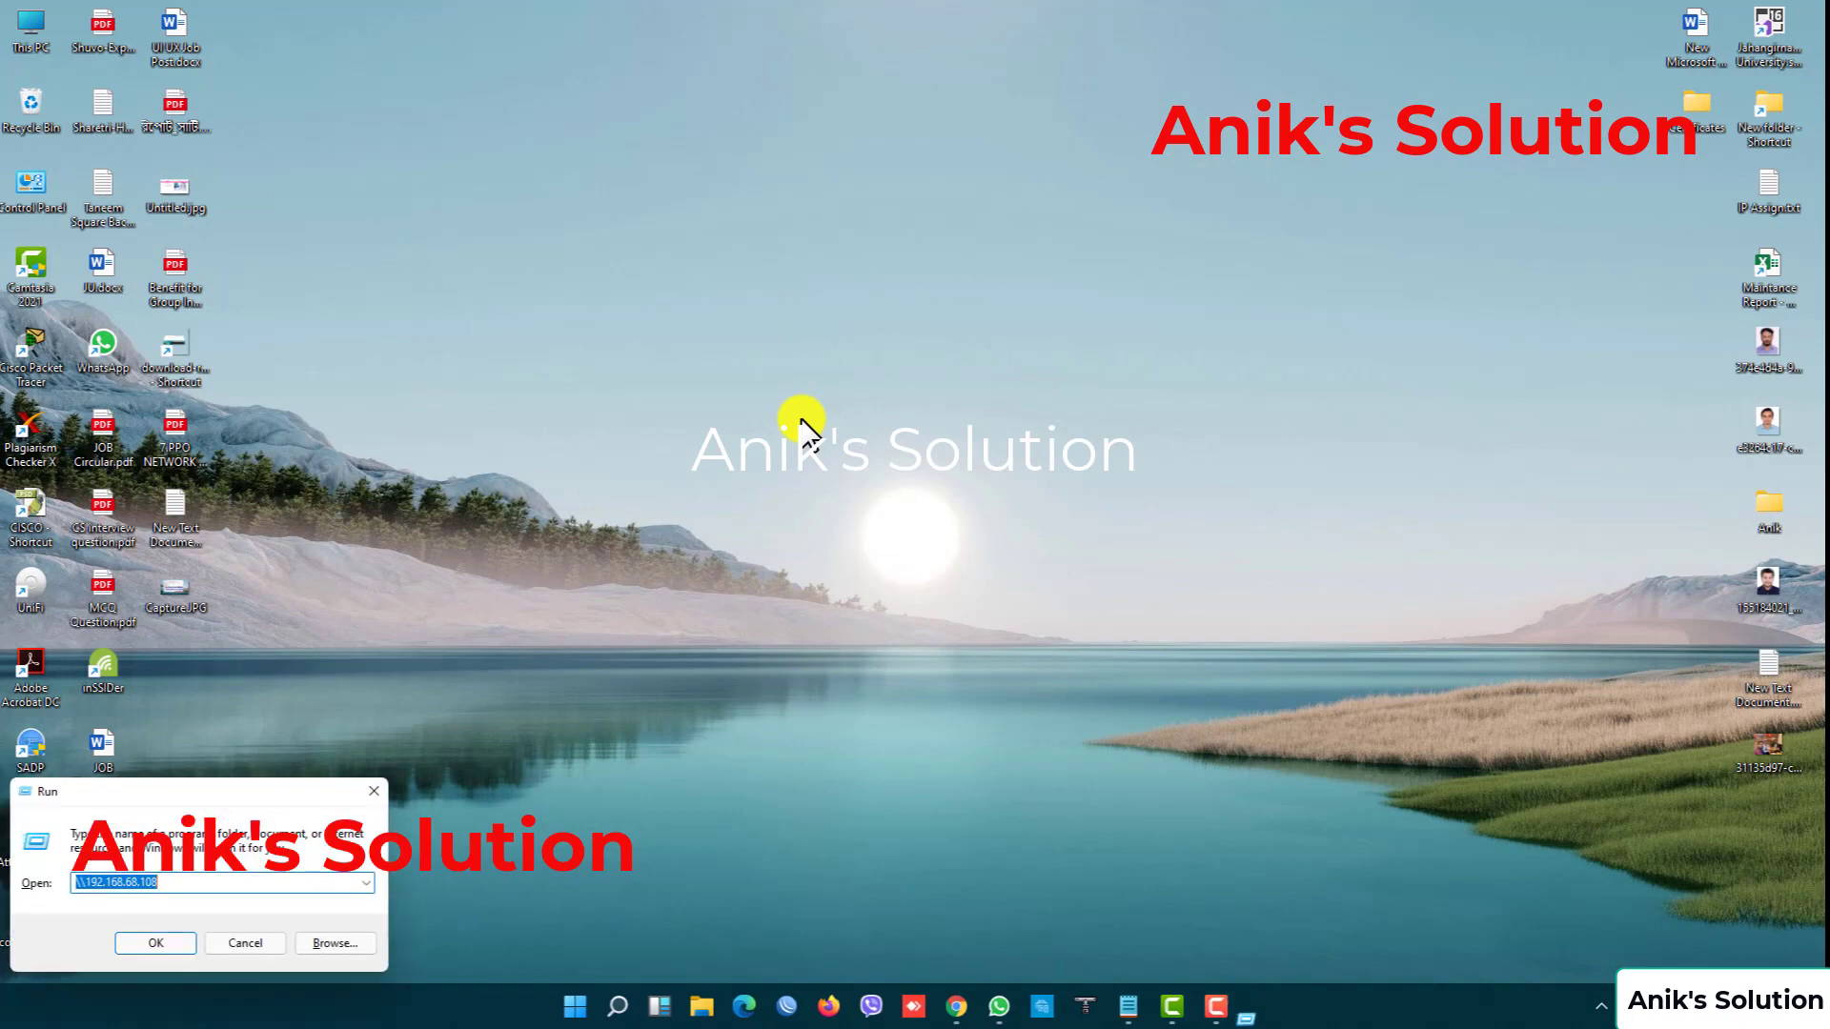
type("cmd")
key("Return")
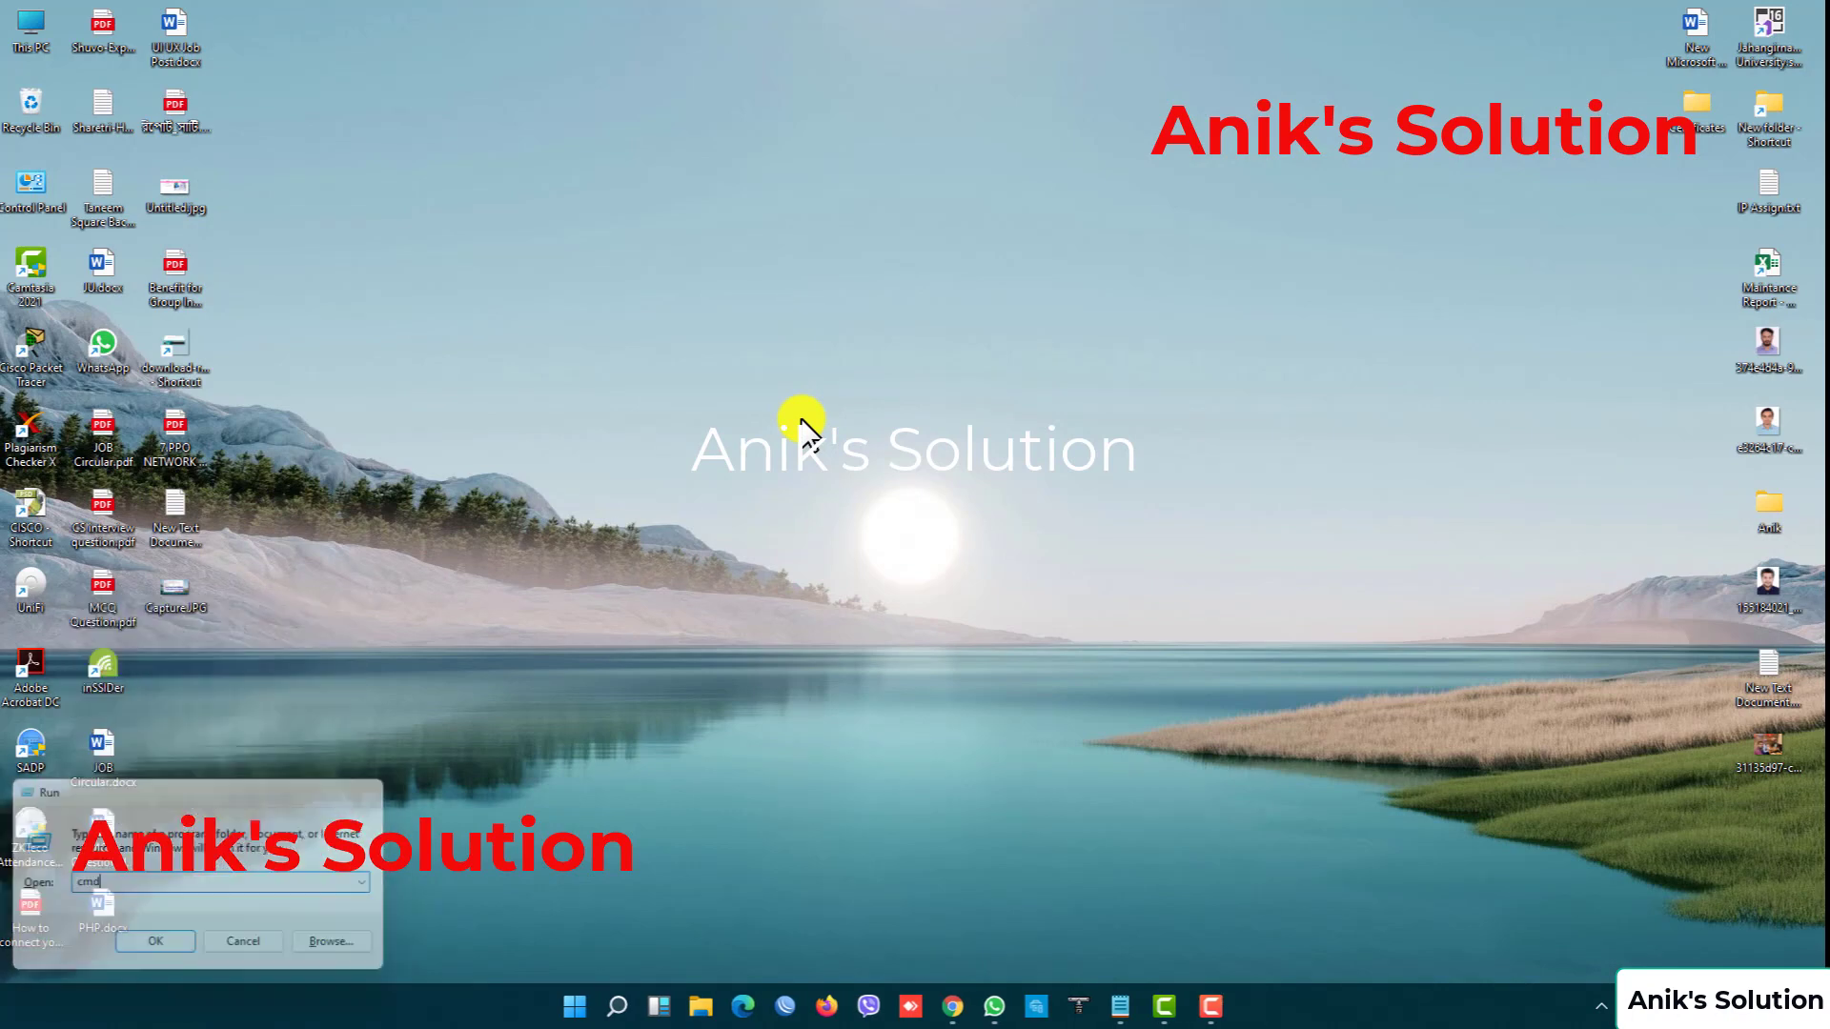
type("ipconf")
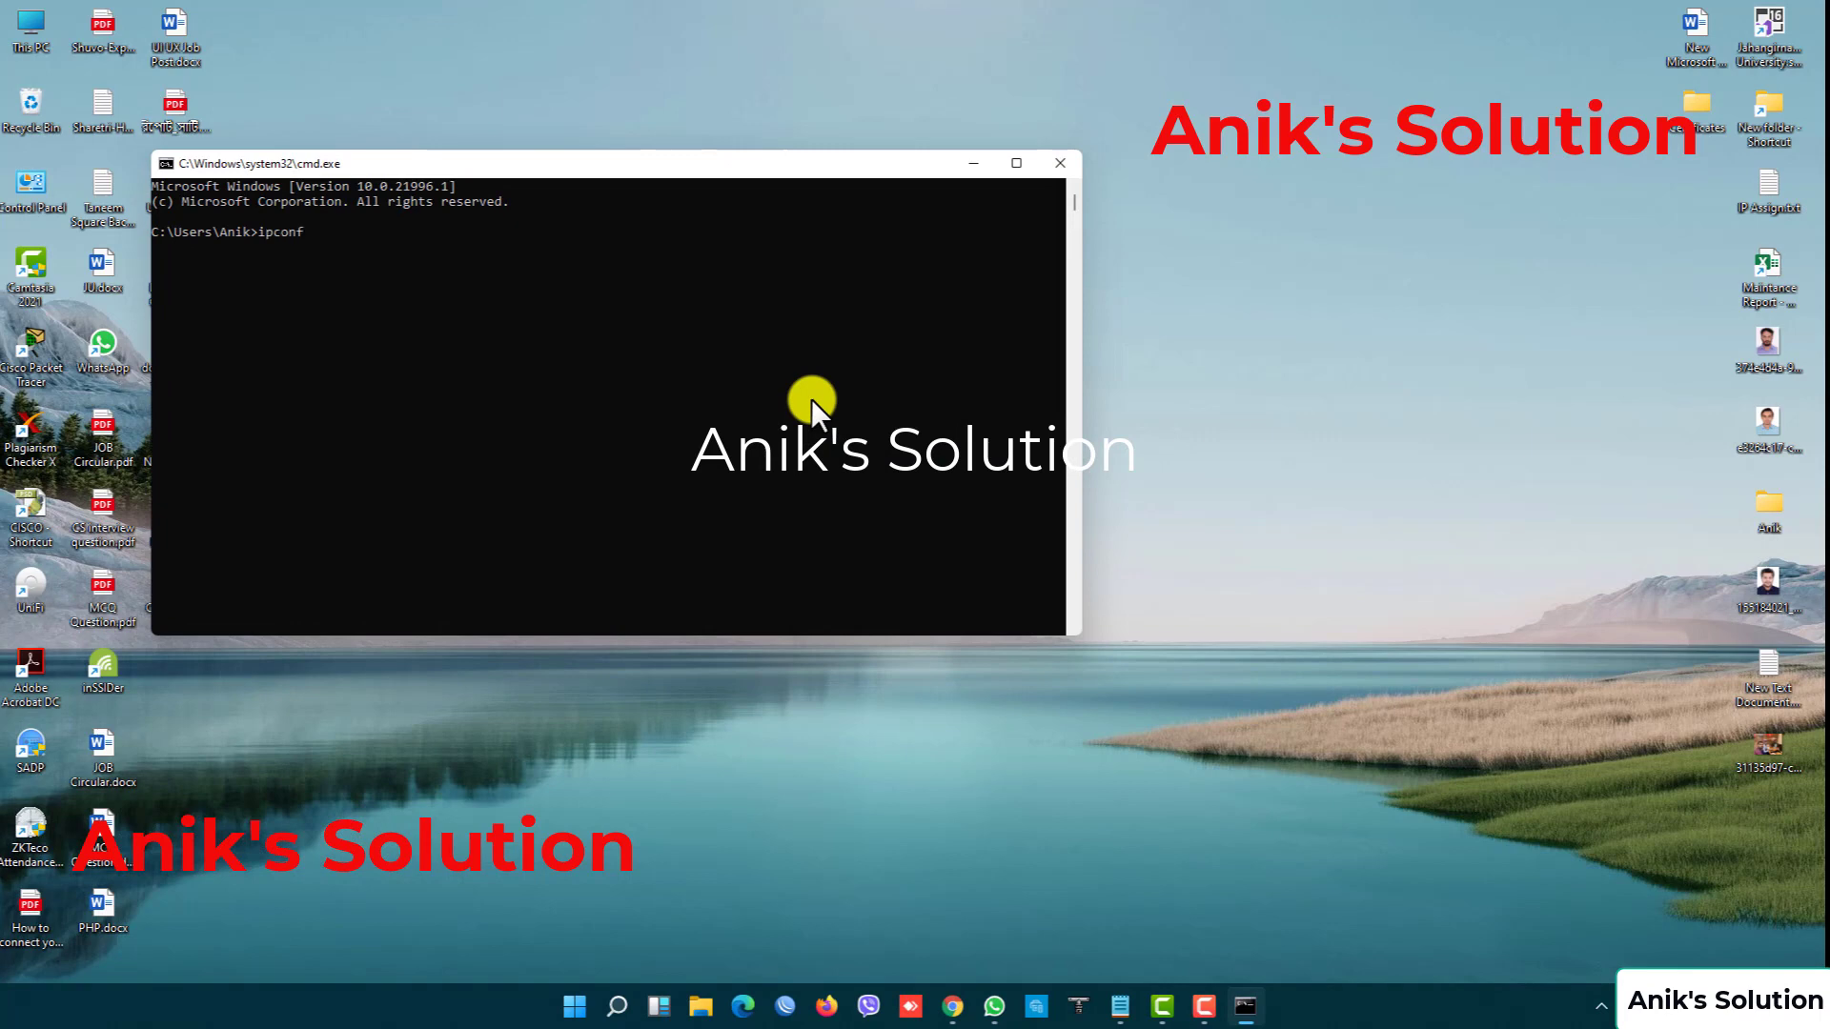
key("Return")
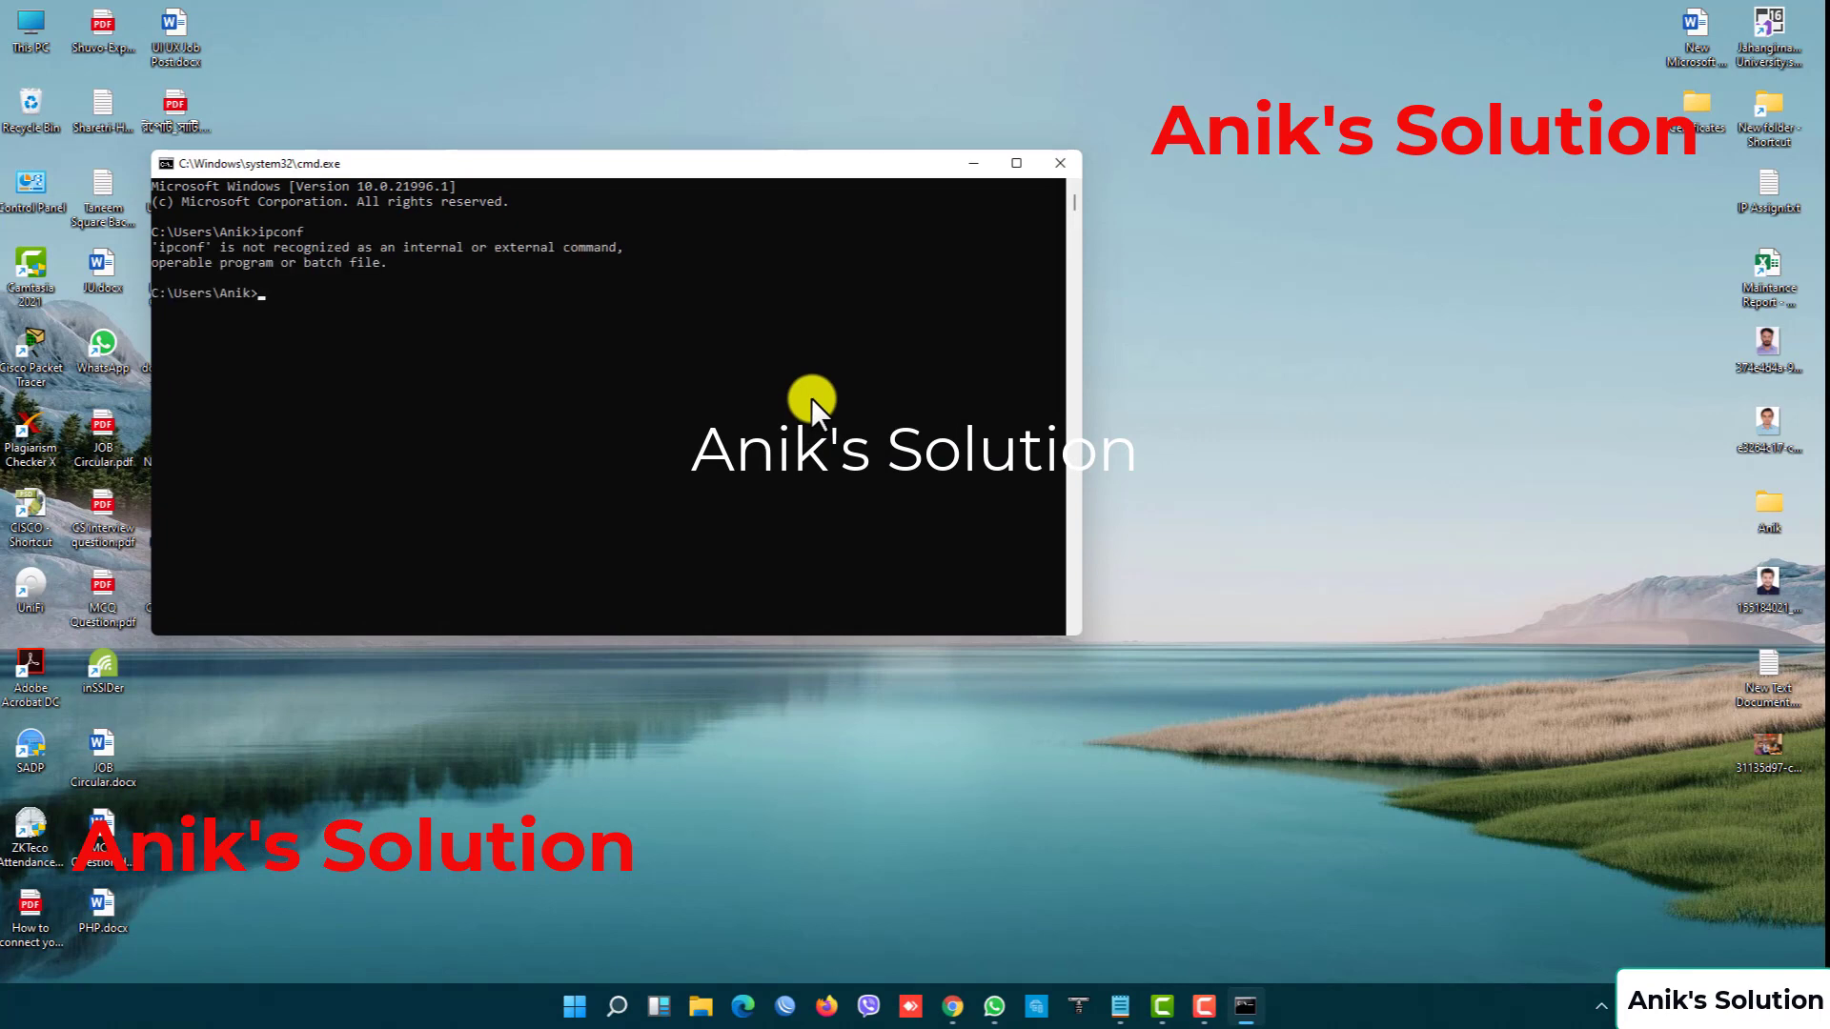
type("ipconfig")
key("Return")
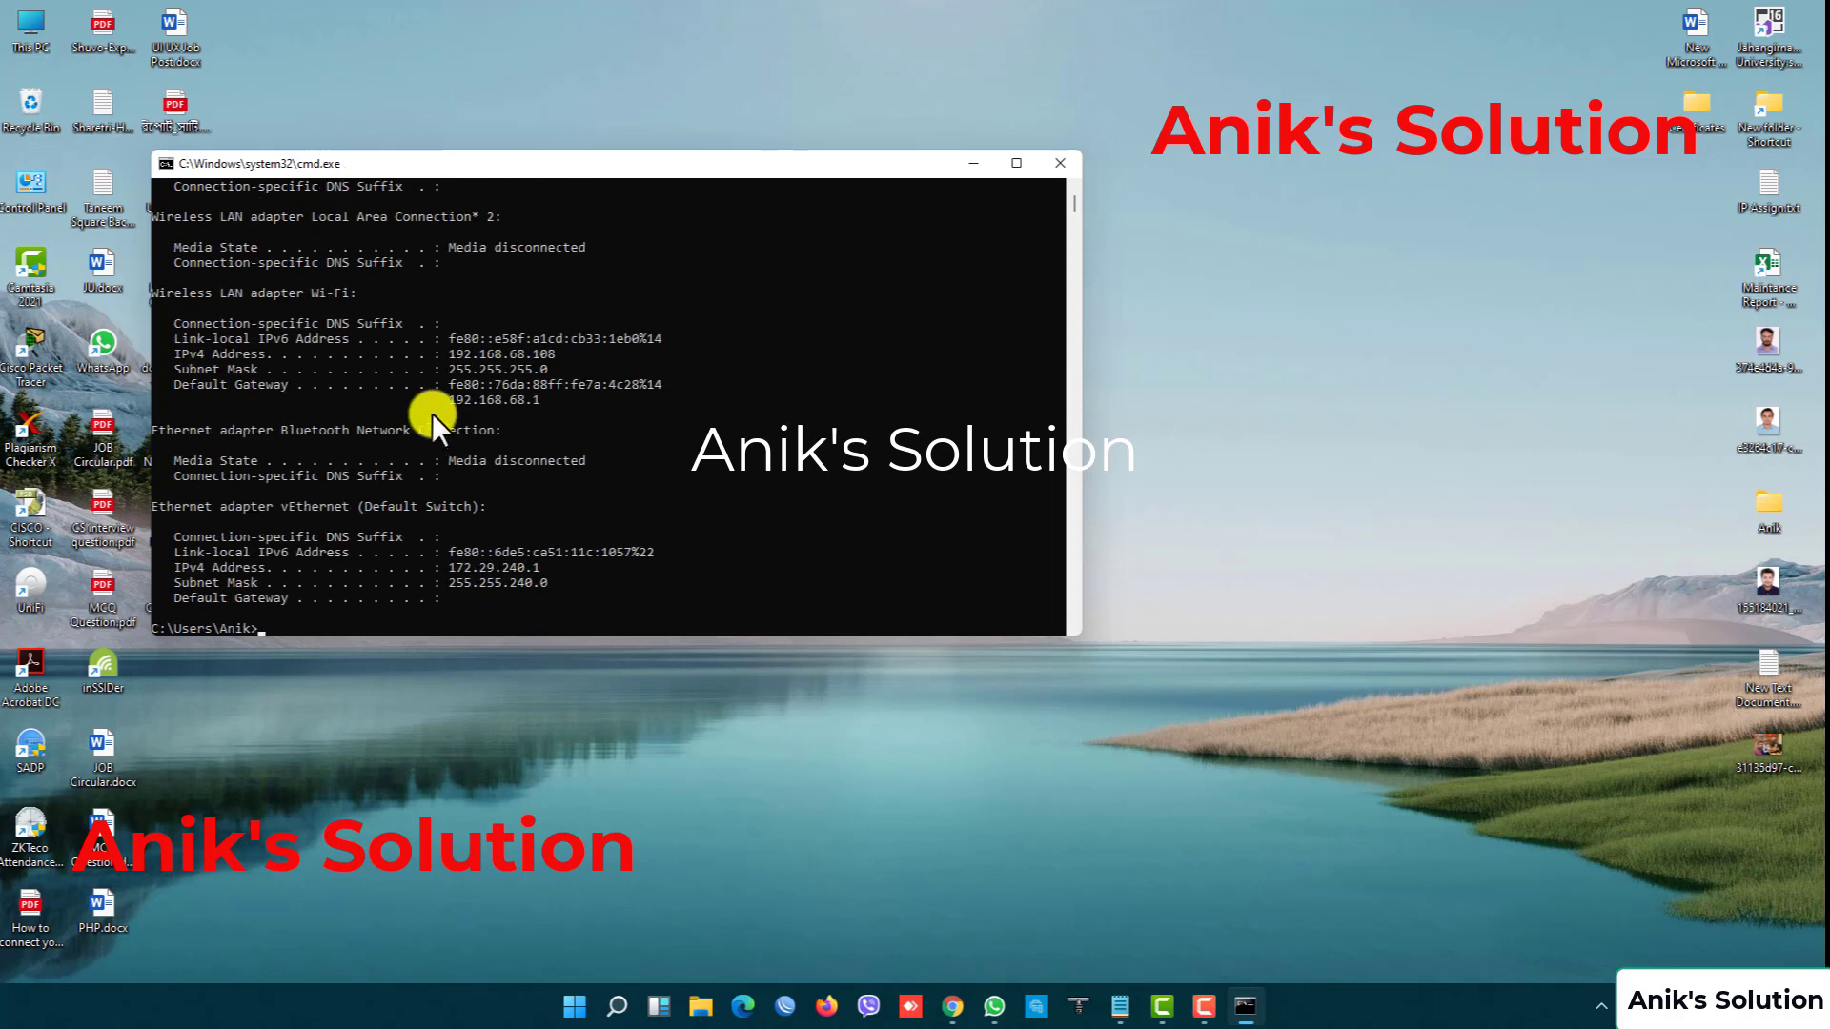
left_click_drag(450, 355, 459, 356)
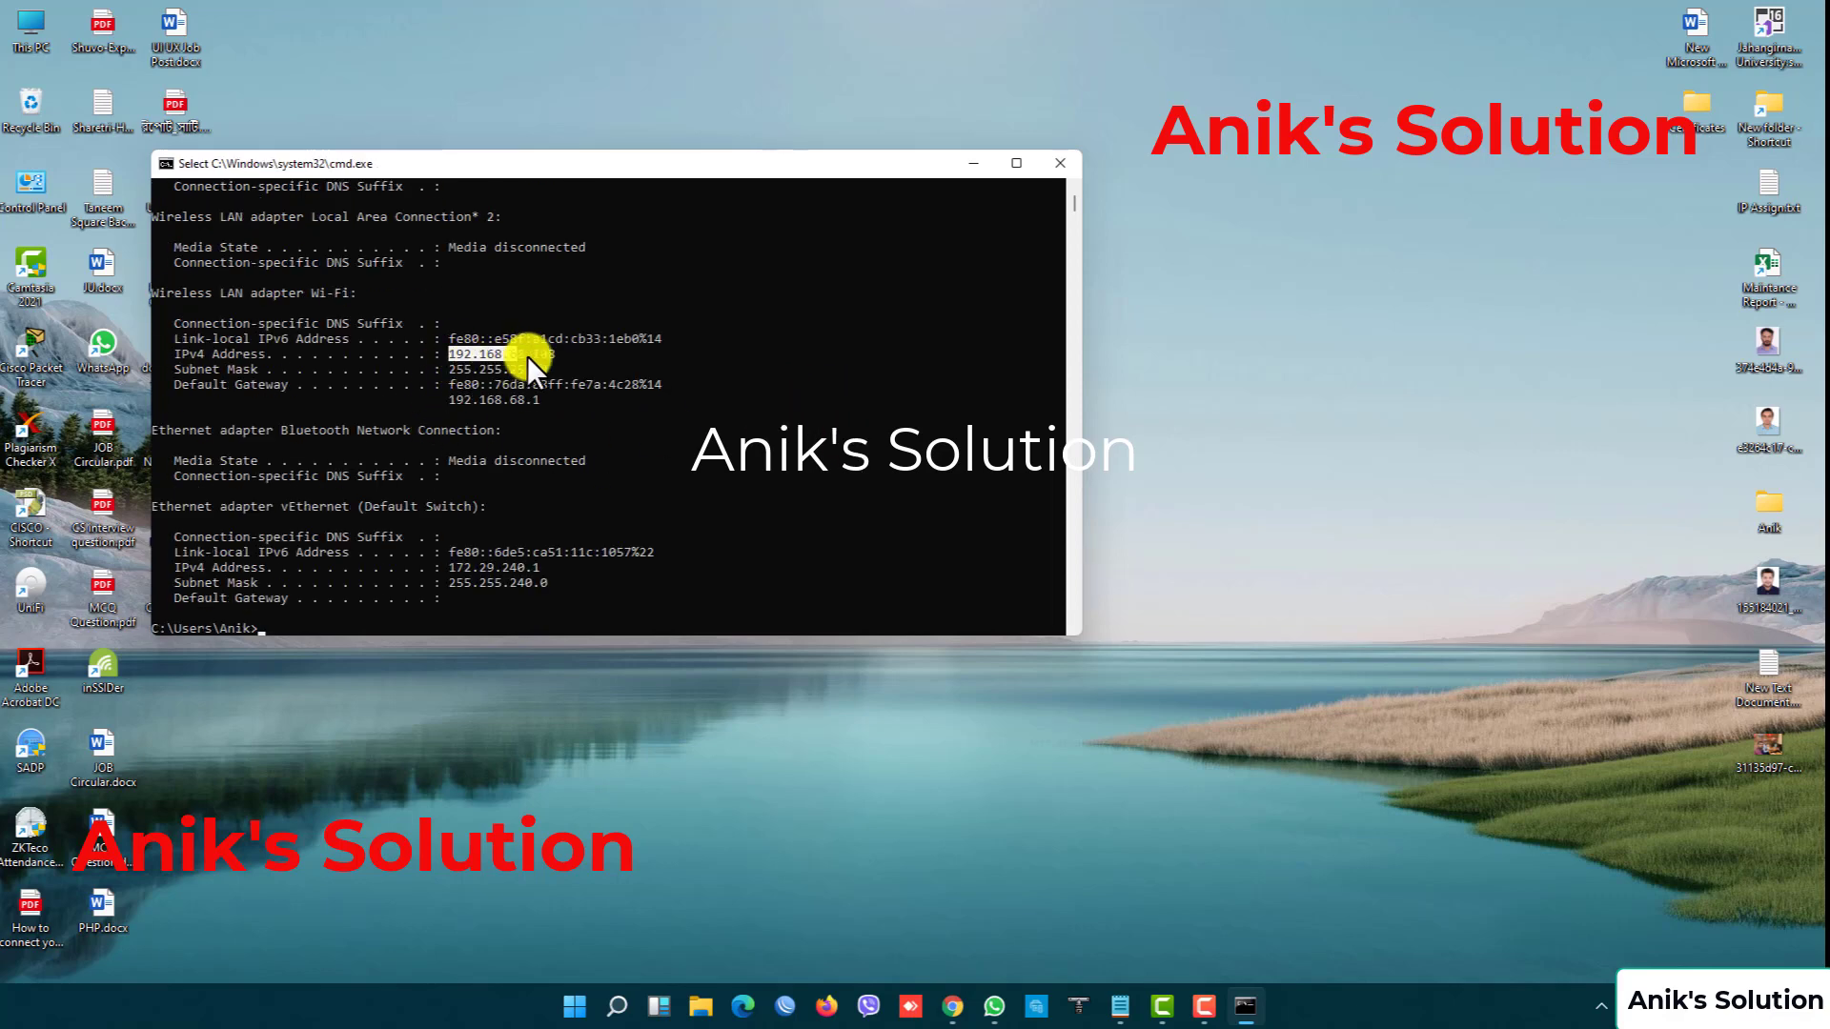
key("Return")
key("Return")
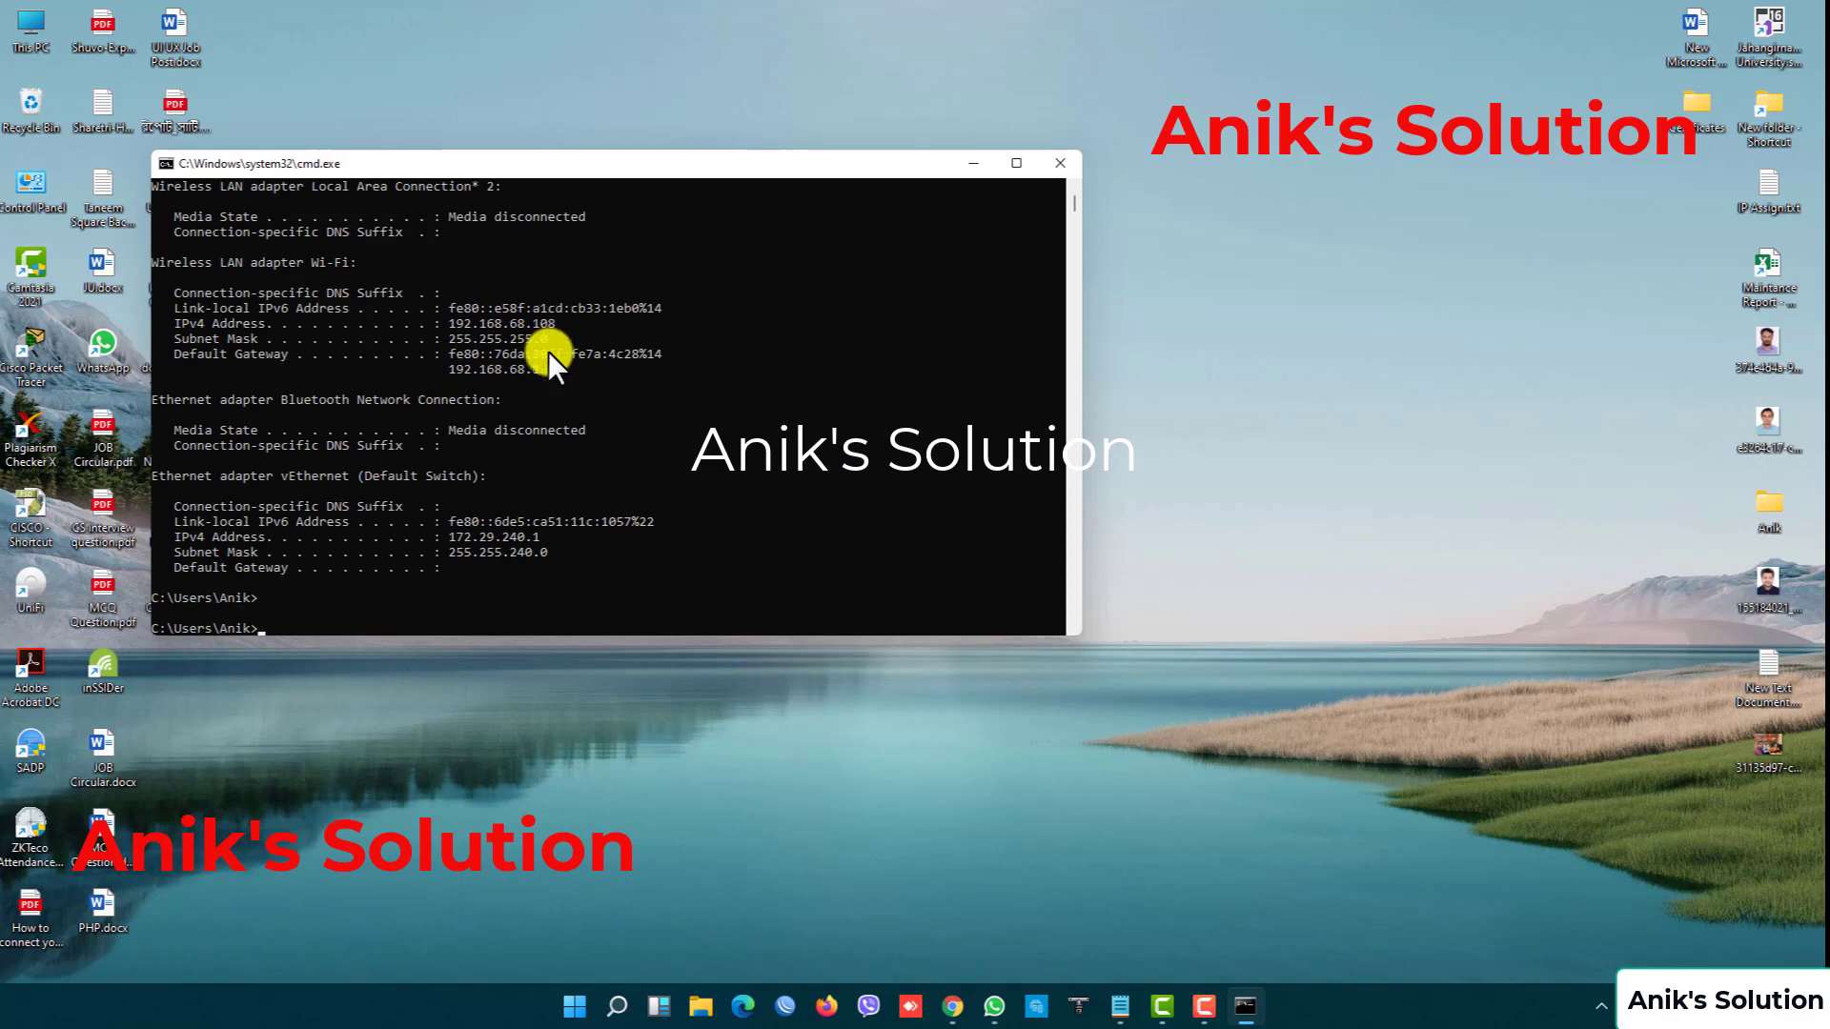
left_click(1058, 160)
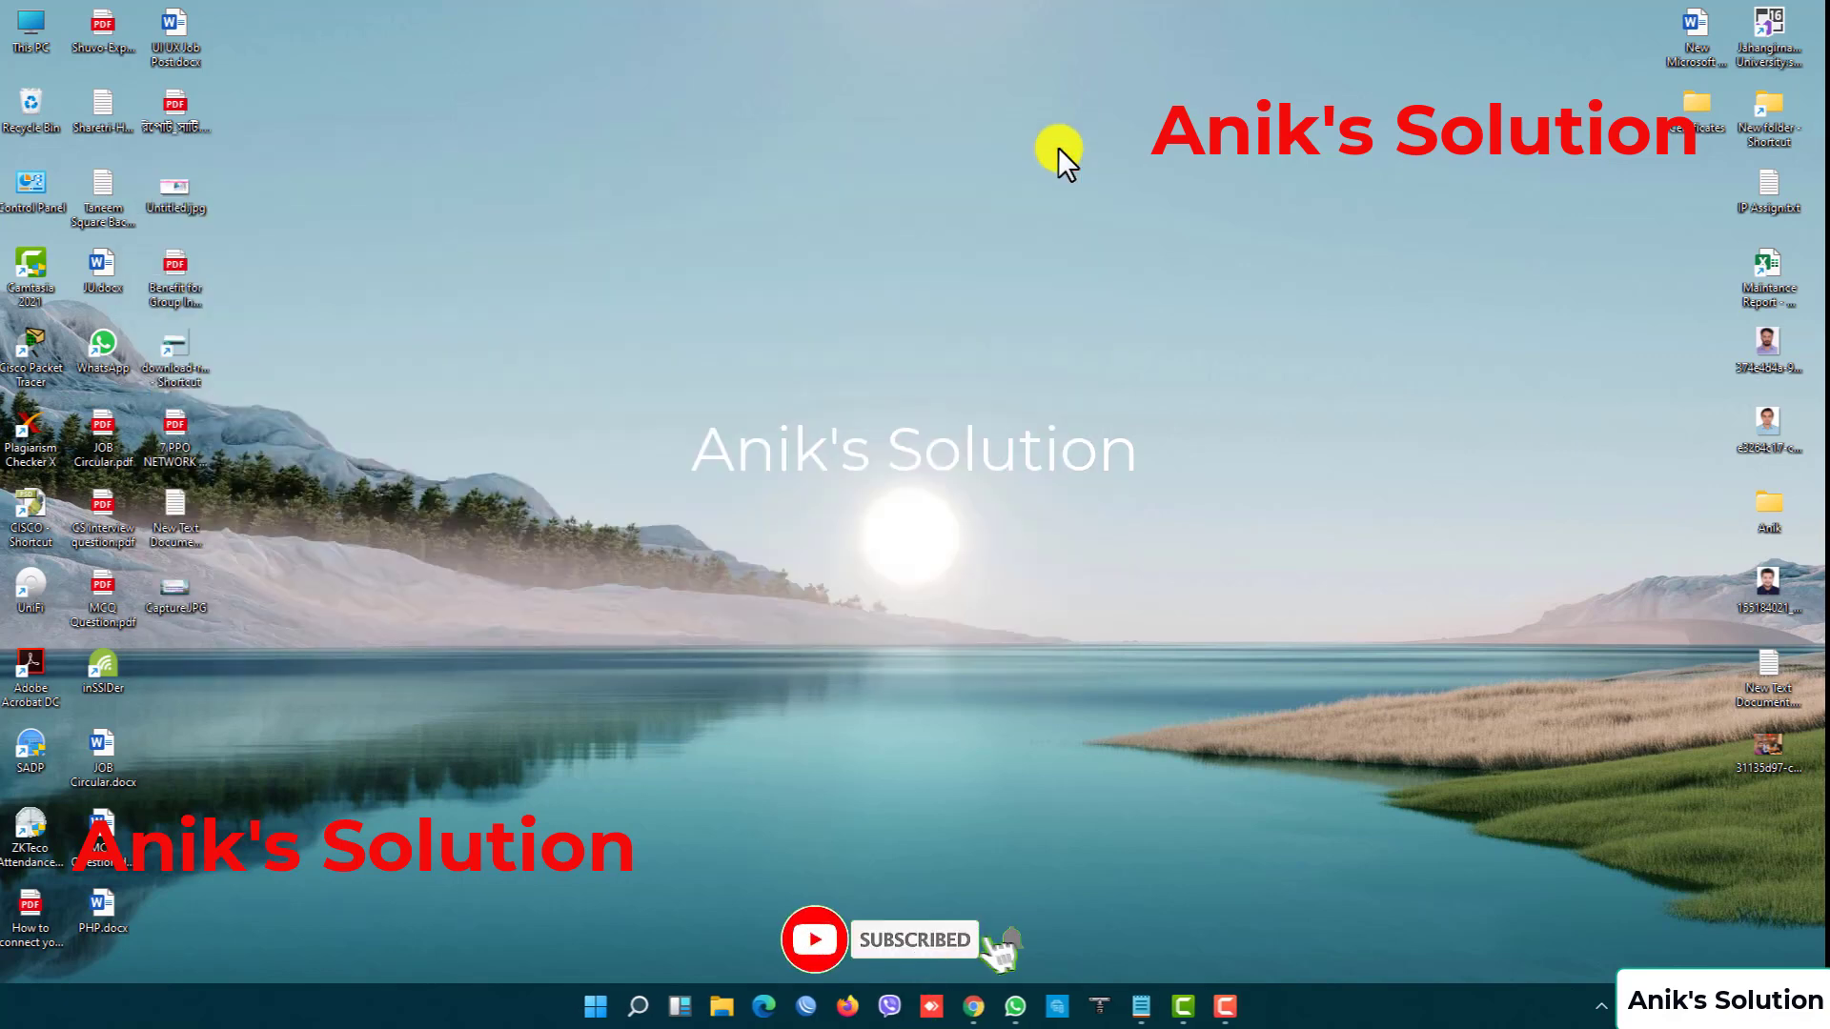
Connect to the network location \\192.168.68.108 and open its shared HP 440 Laptop Driver folder
key("super+r")
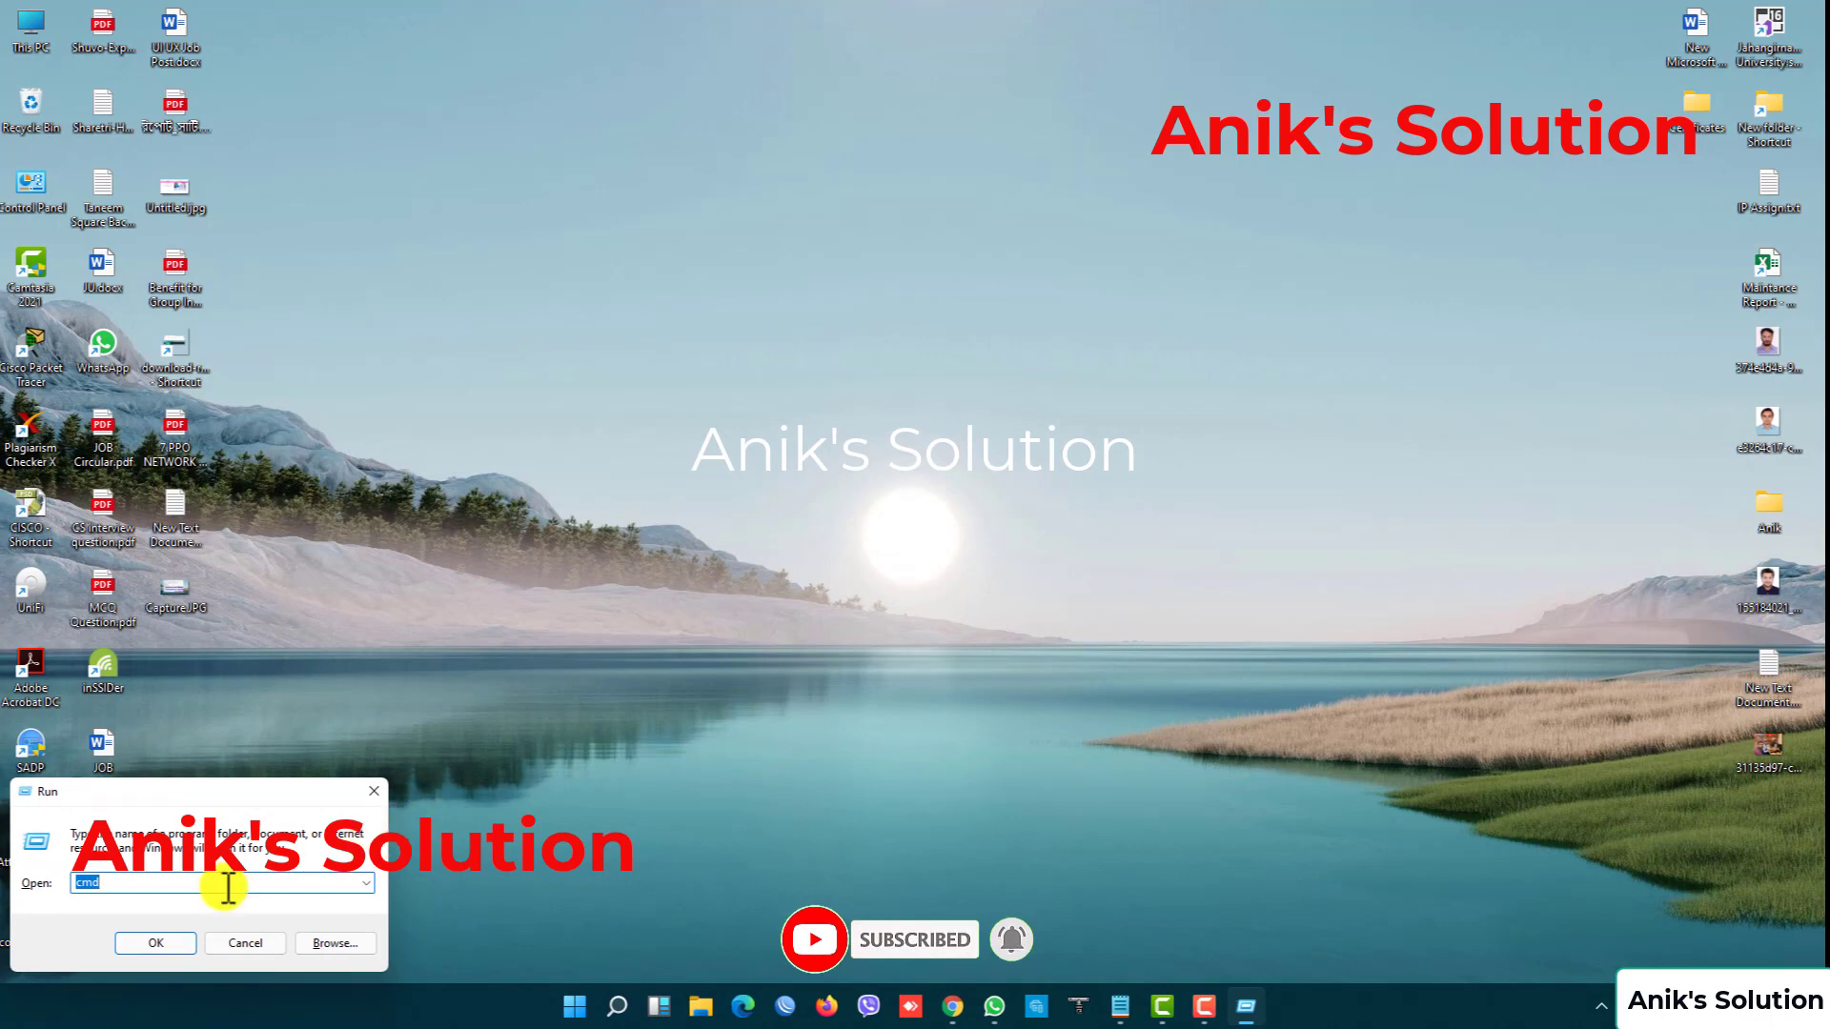
type("\\\\192.168.68.108")
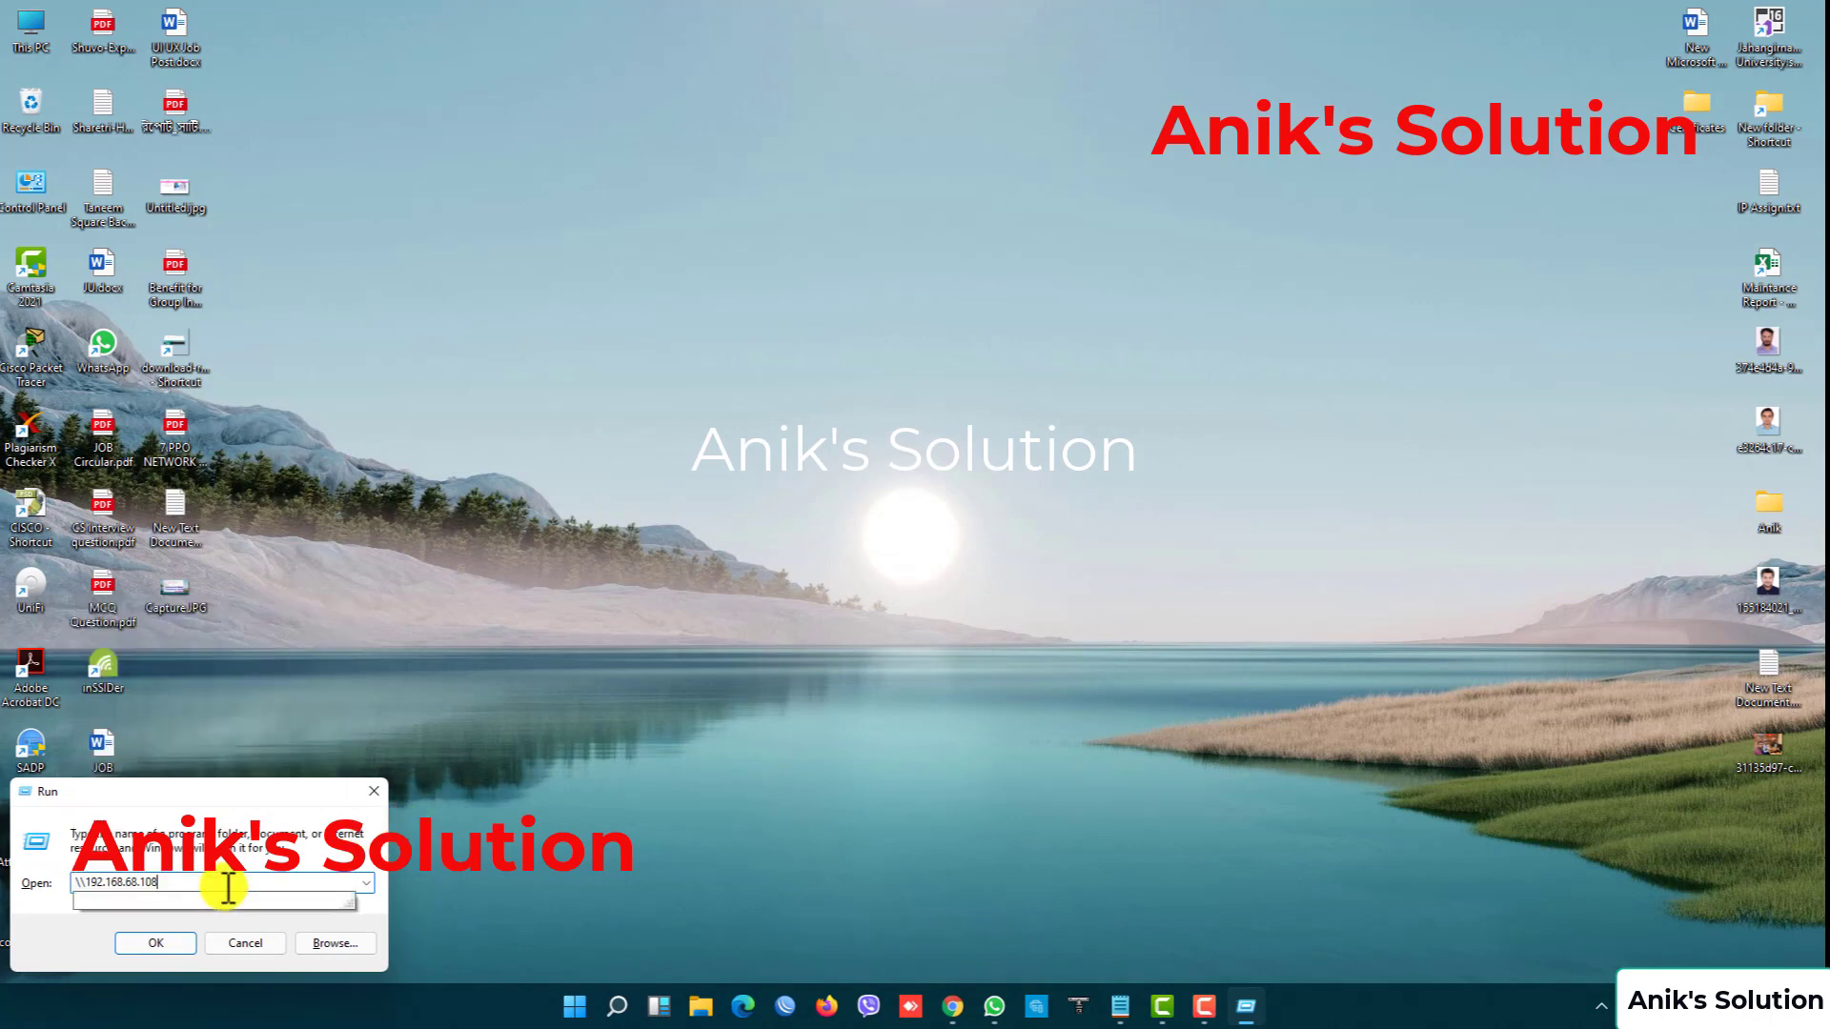
key("Return")
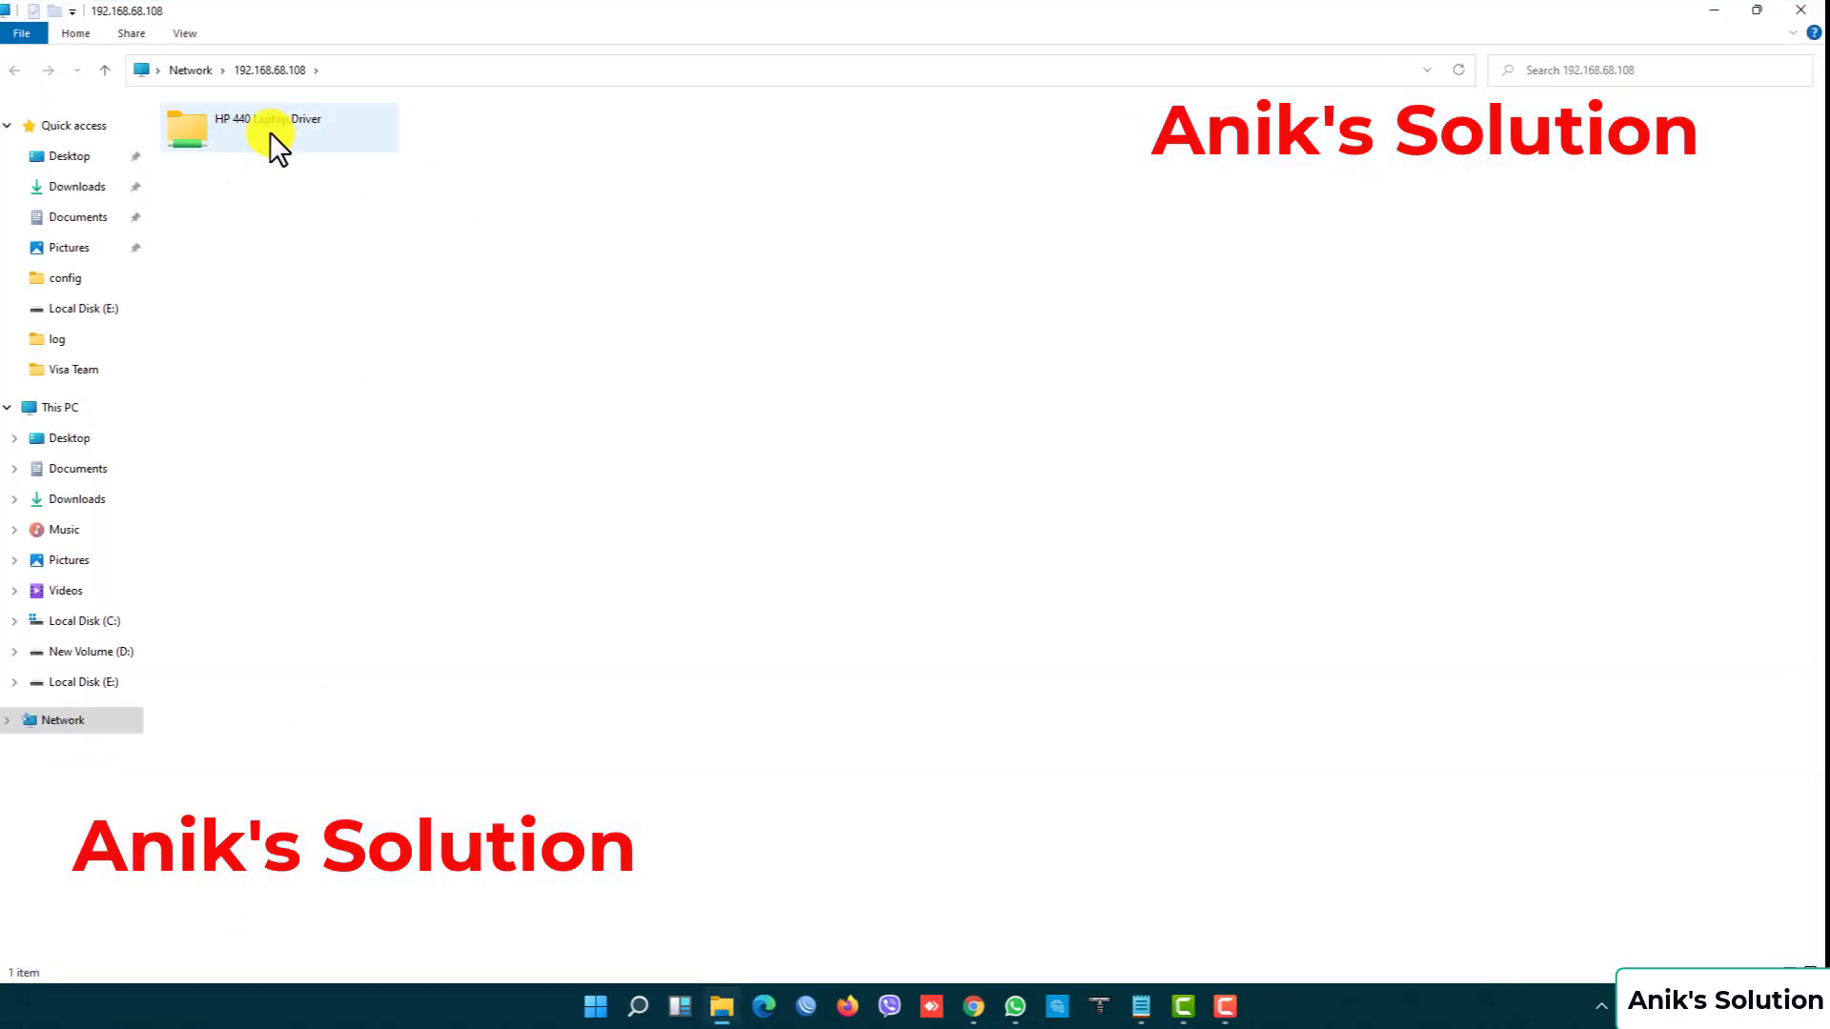
double_click(270, 131)
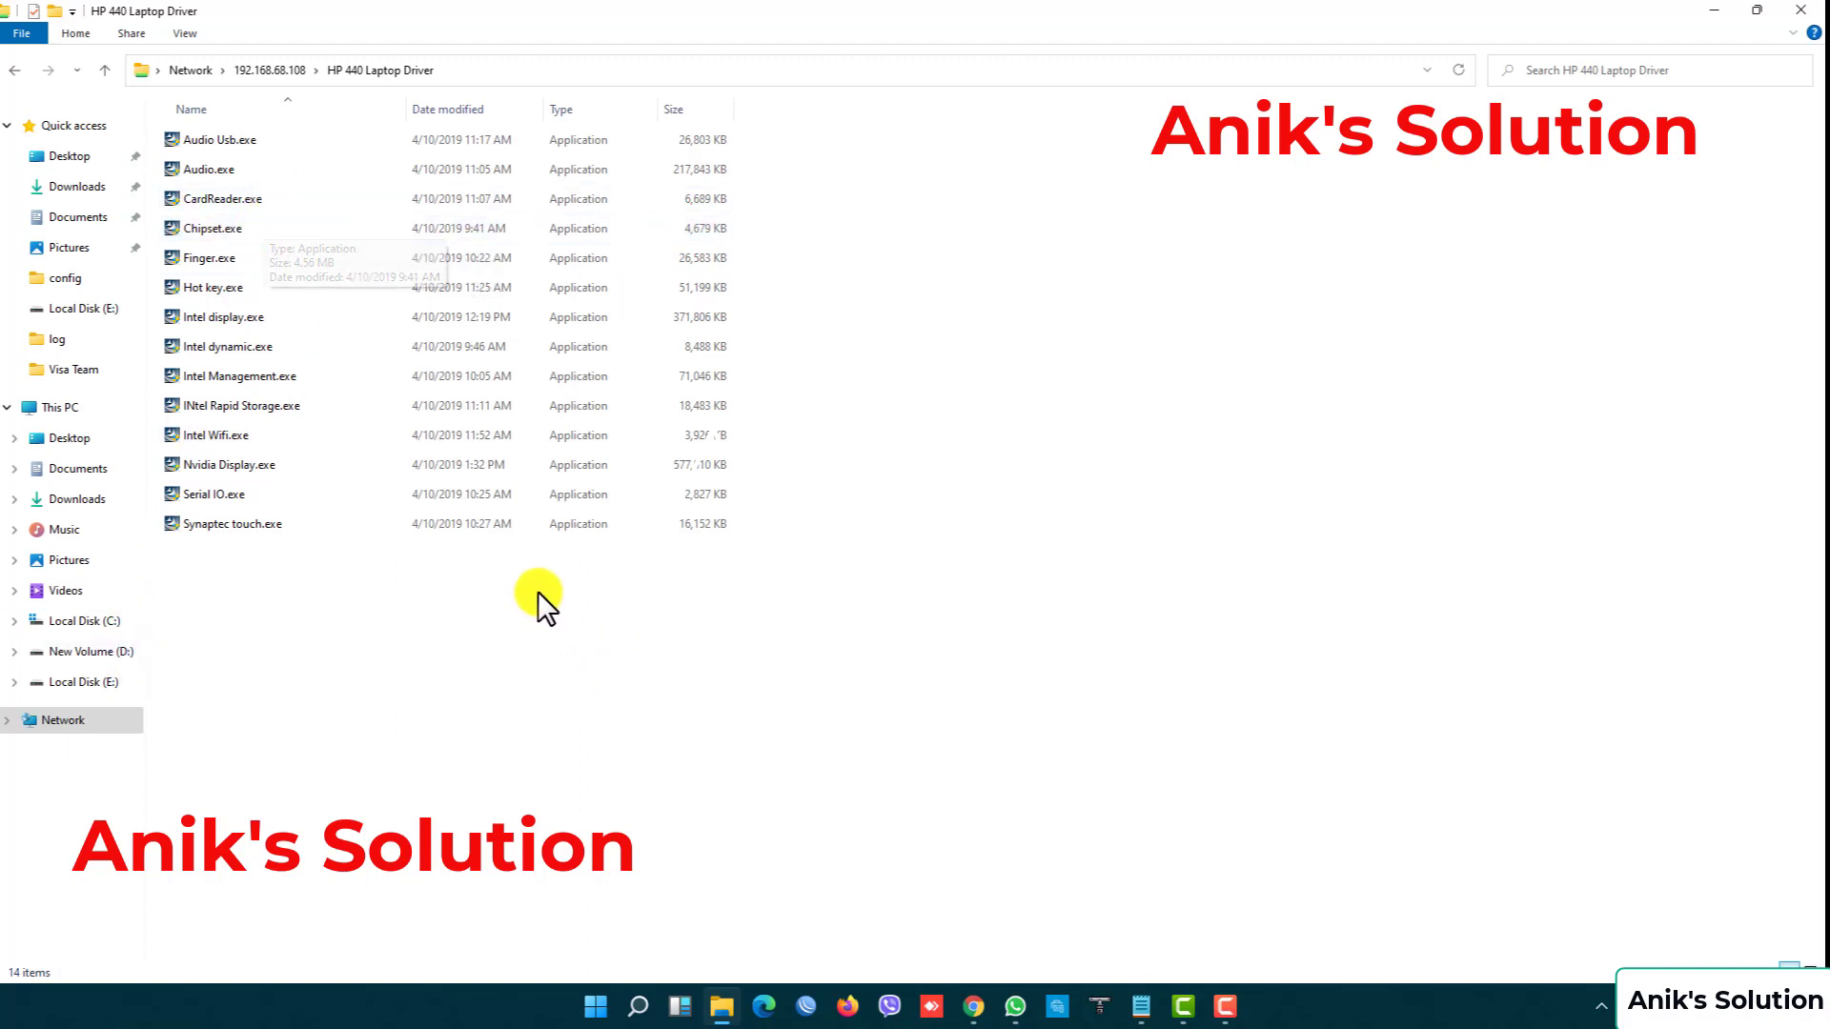
Try to create a new folder inside the shared HP 440 Laptop Driver folder, and close the network window
right_click(343, 592)
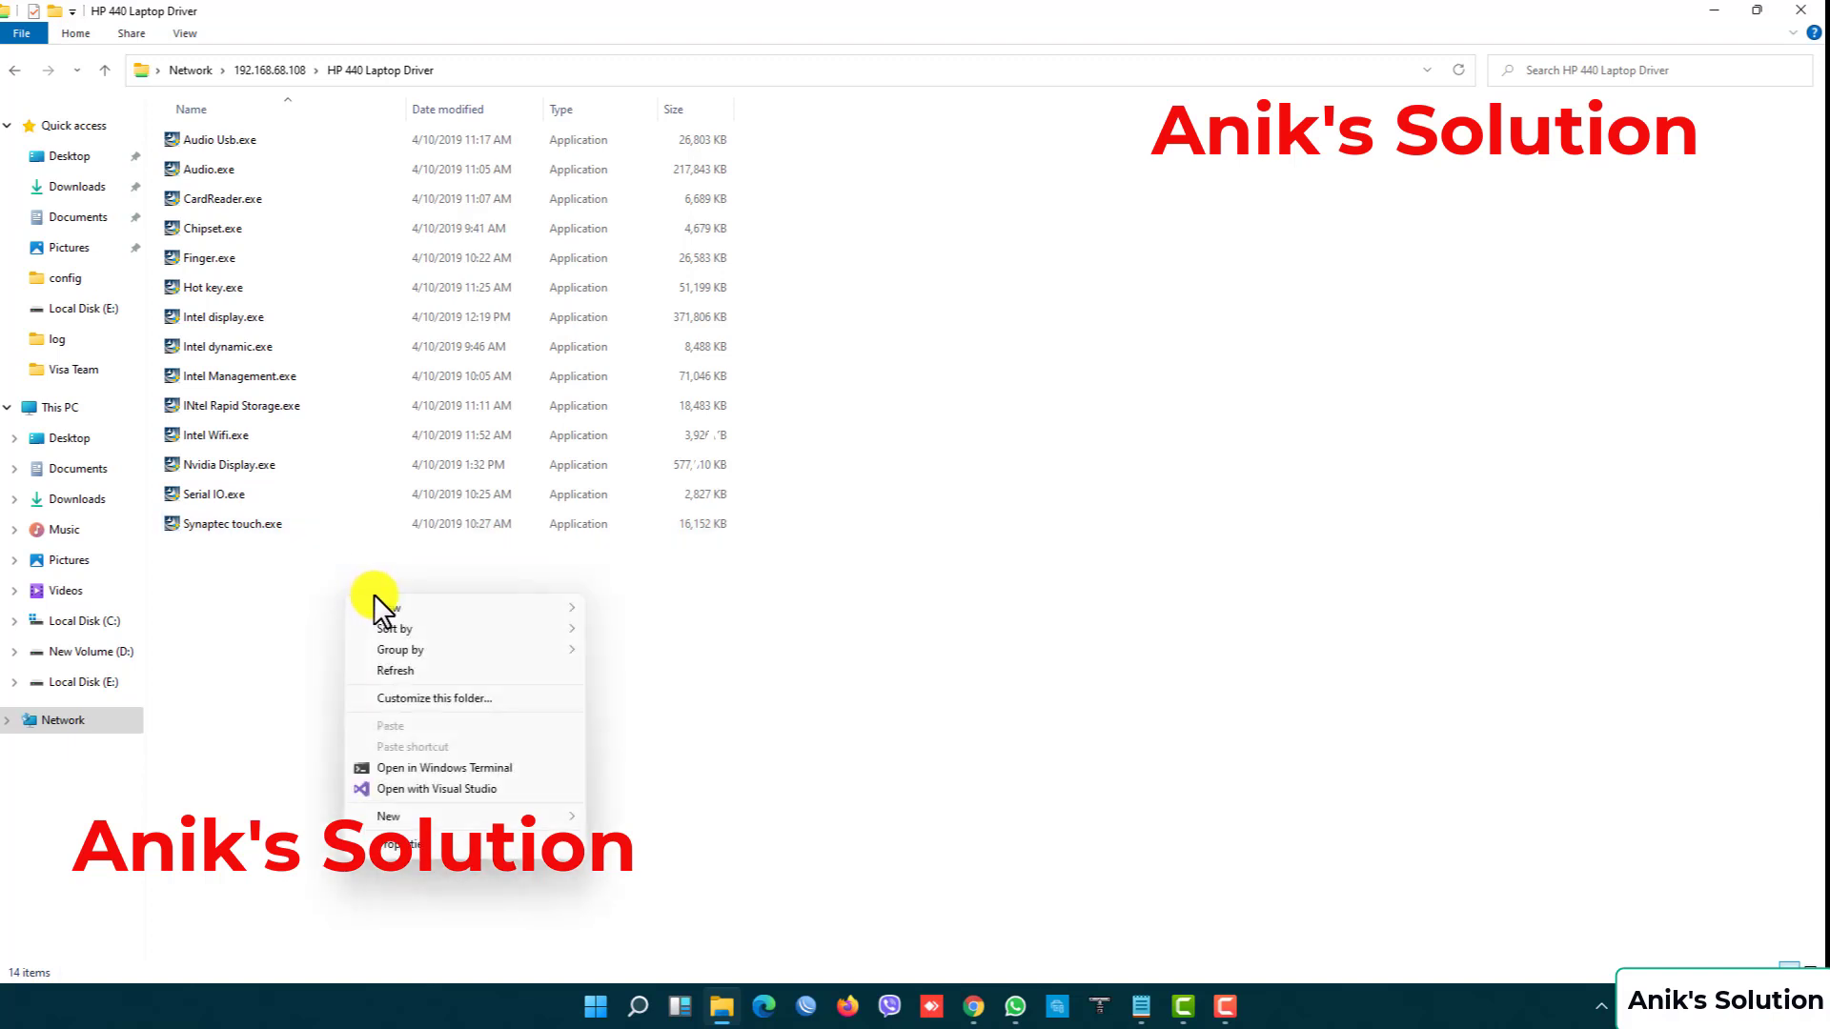
left_click(439, 672)
right_click(413, 634)
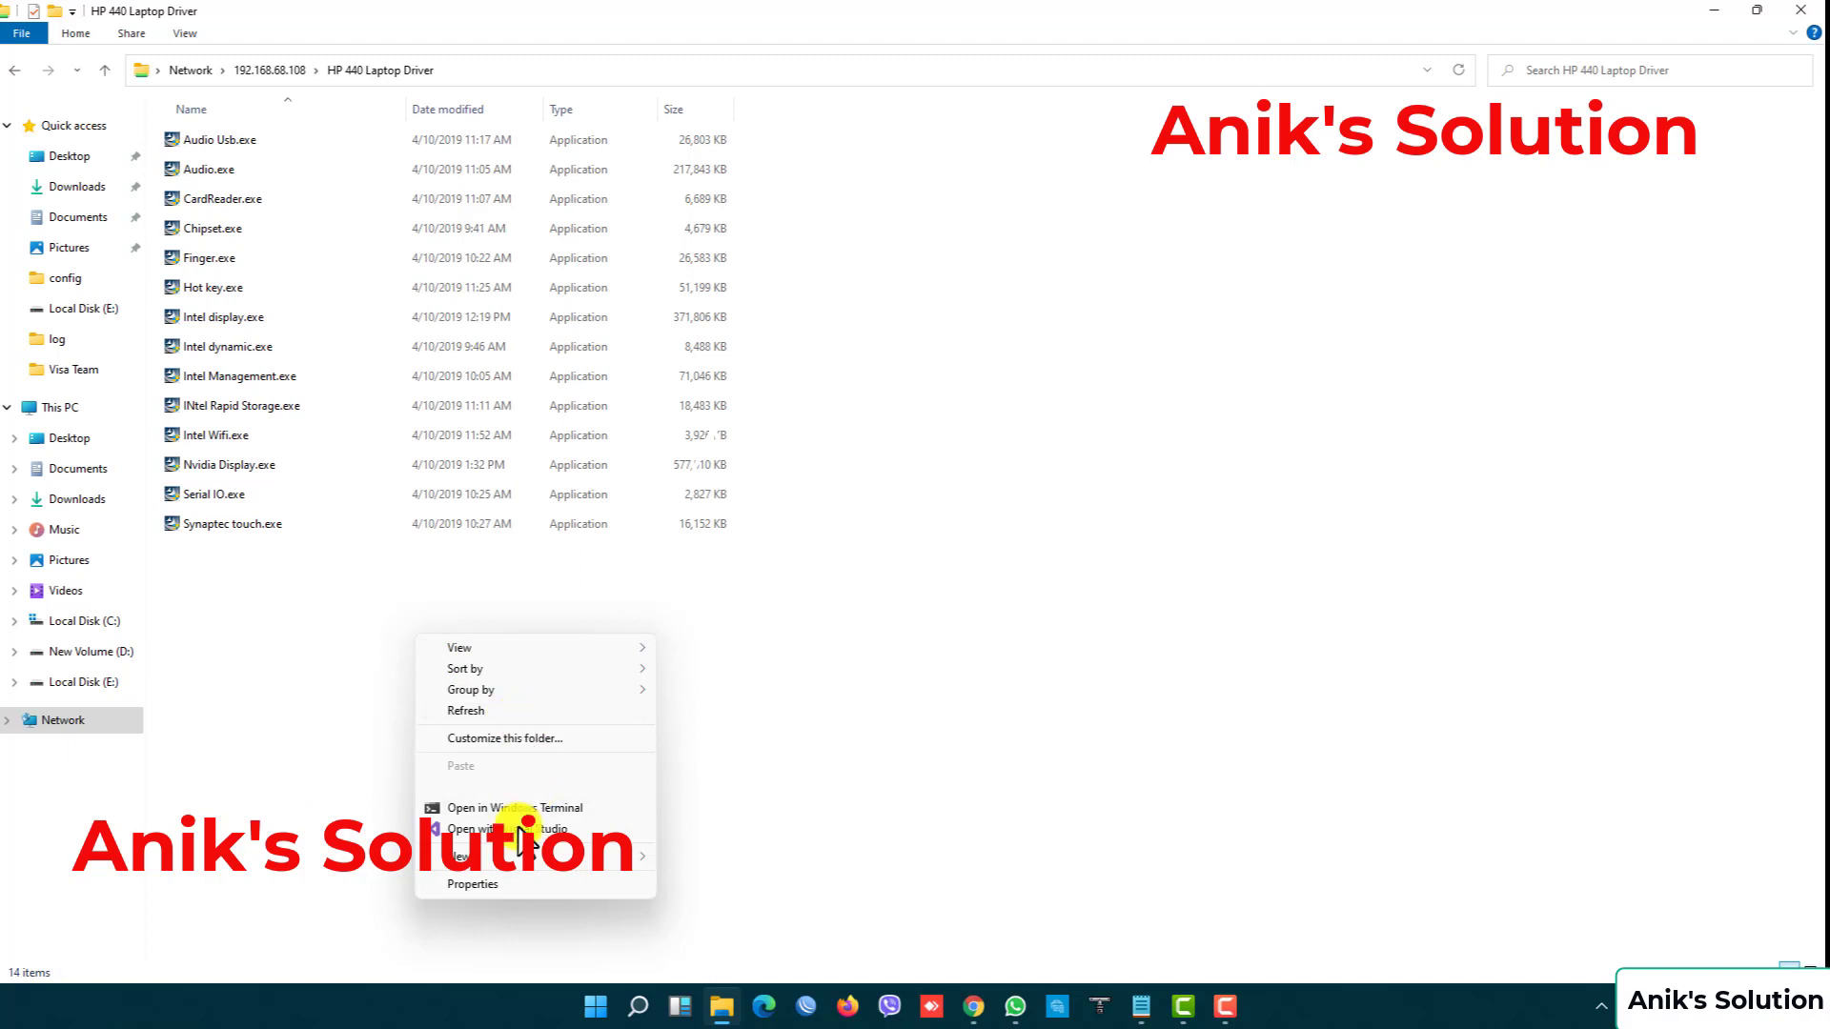
left_click(529, 858)
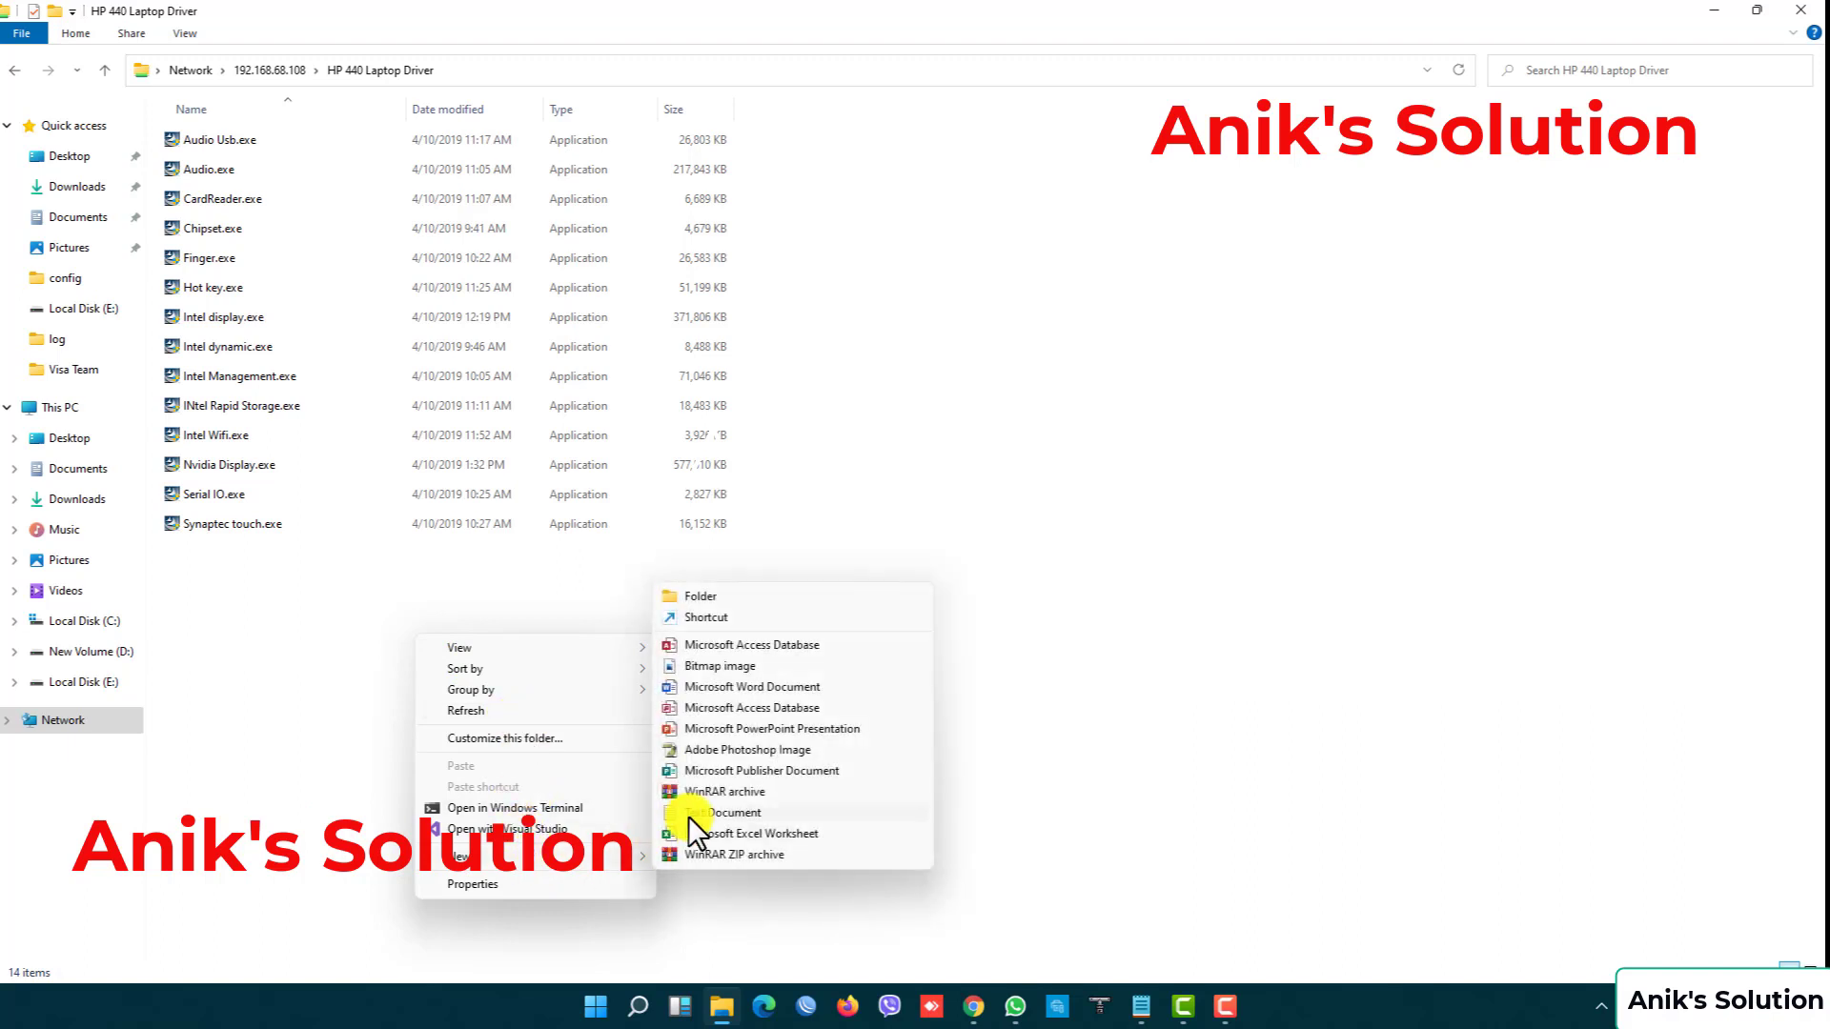
left_click(709, 596)
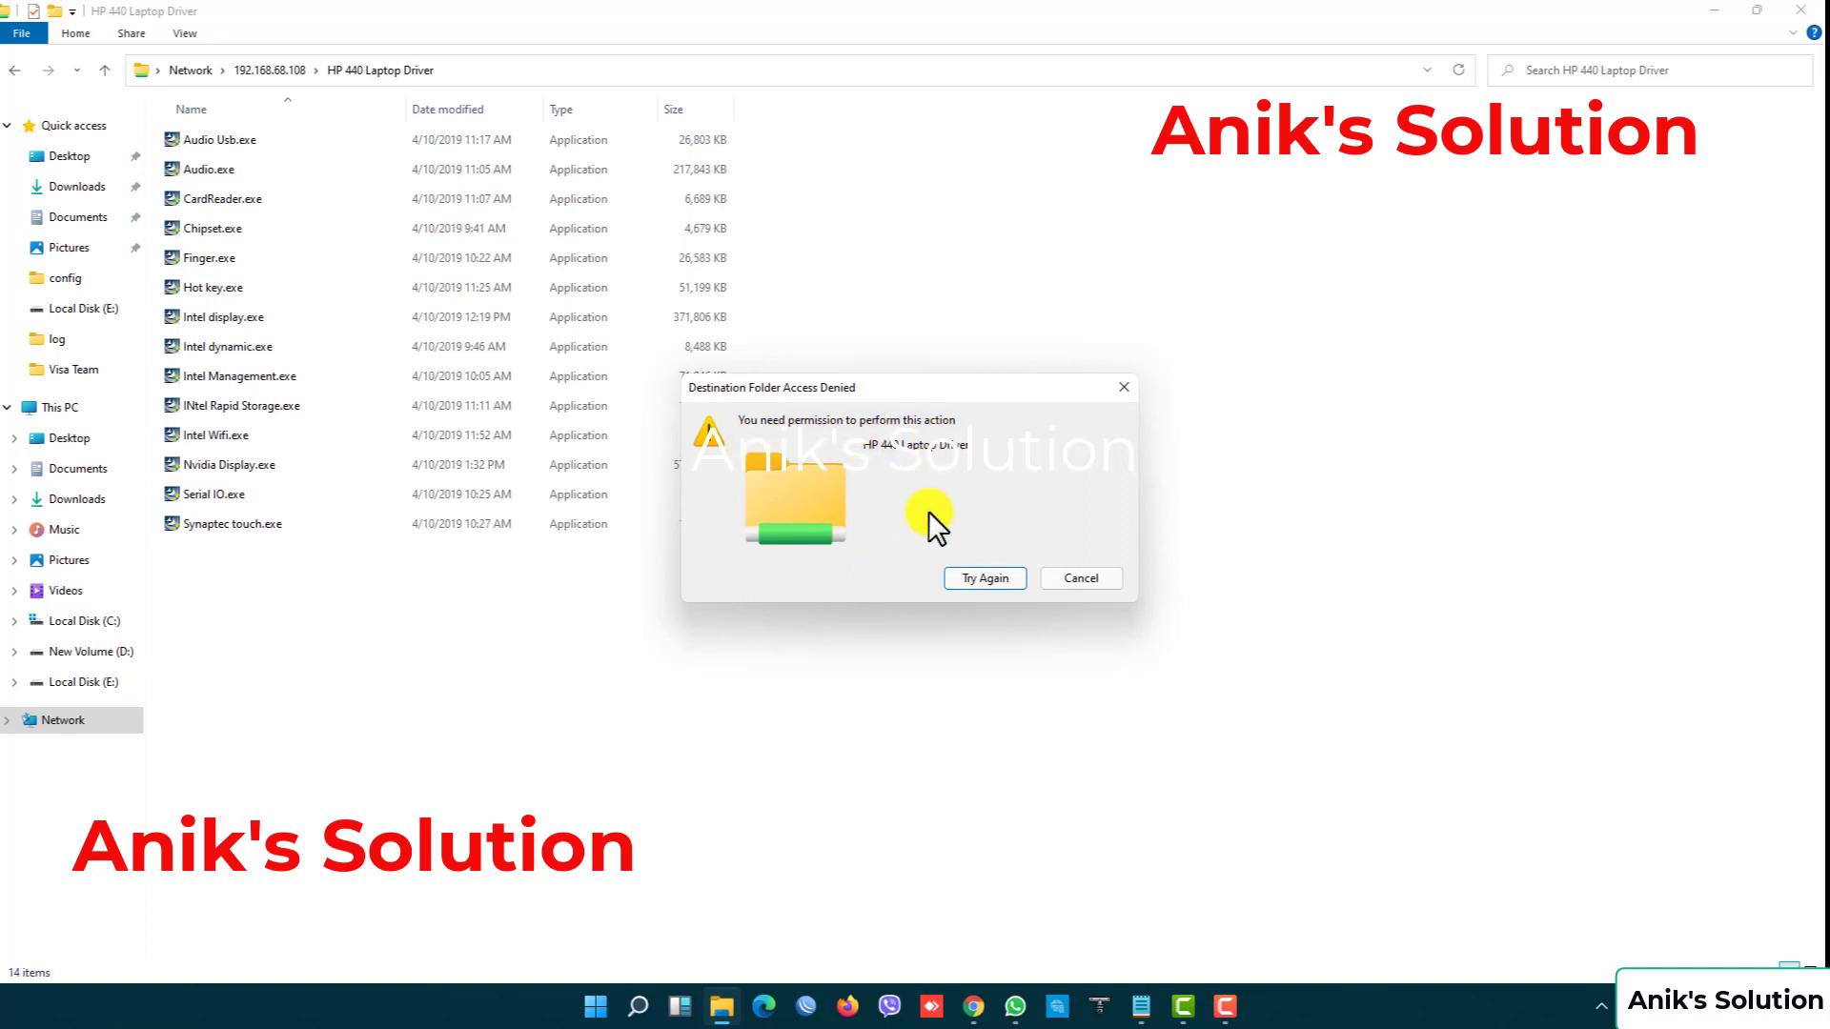
left_click(1054, 572)
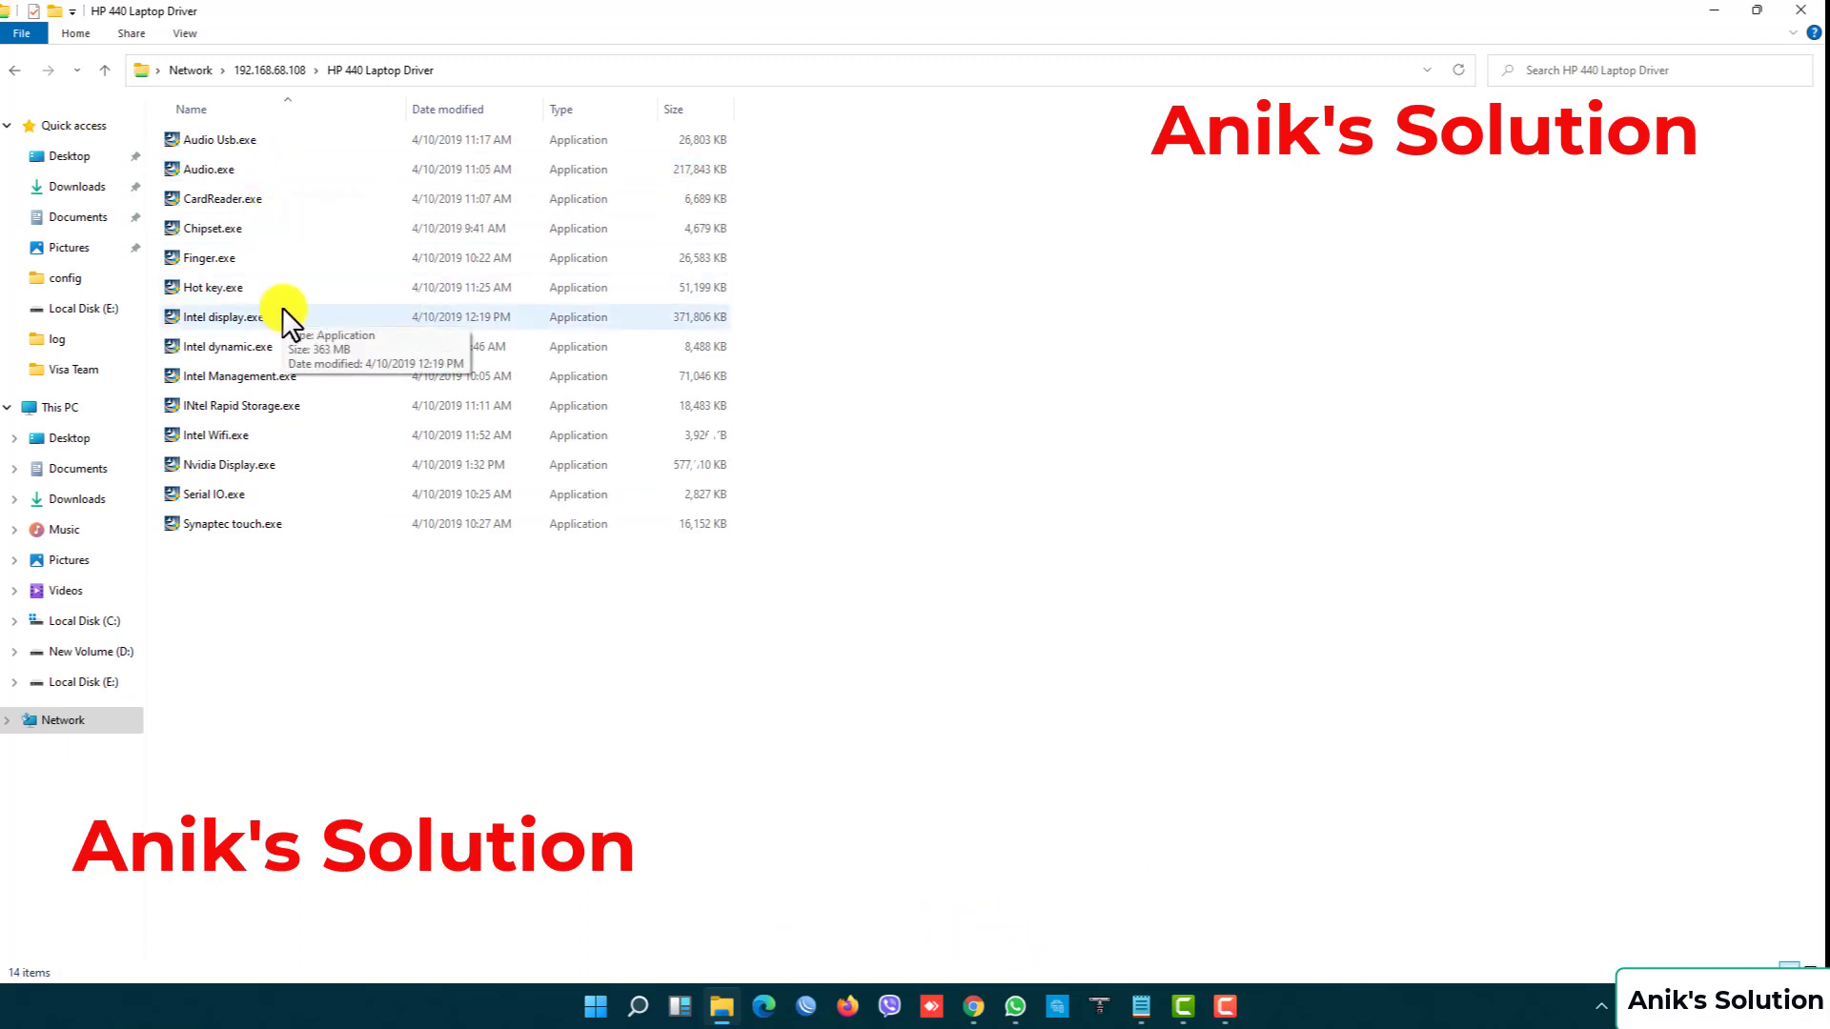
left_click(1803, 14)
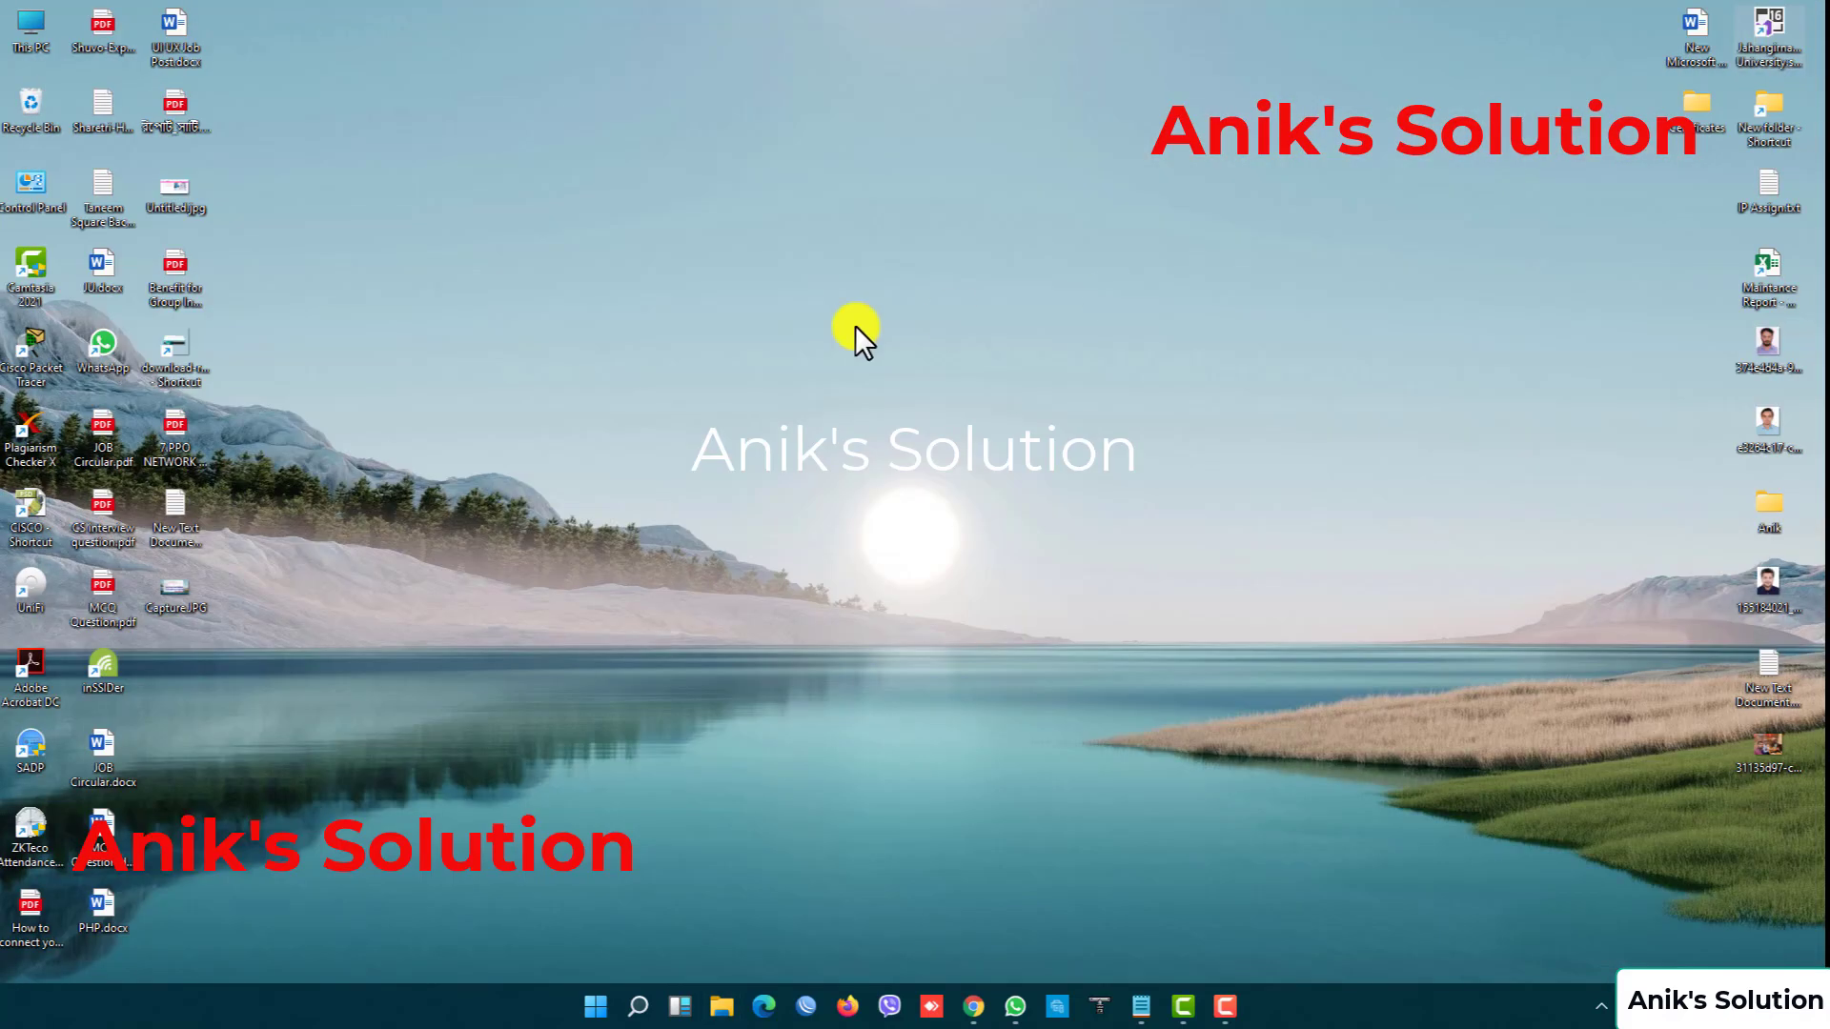
Open the sharing properties of the HP 440 Laptop Driver folder on New Volume (D:)
double_click(31, 26)
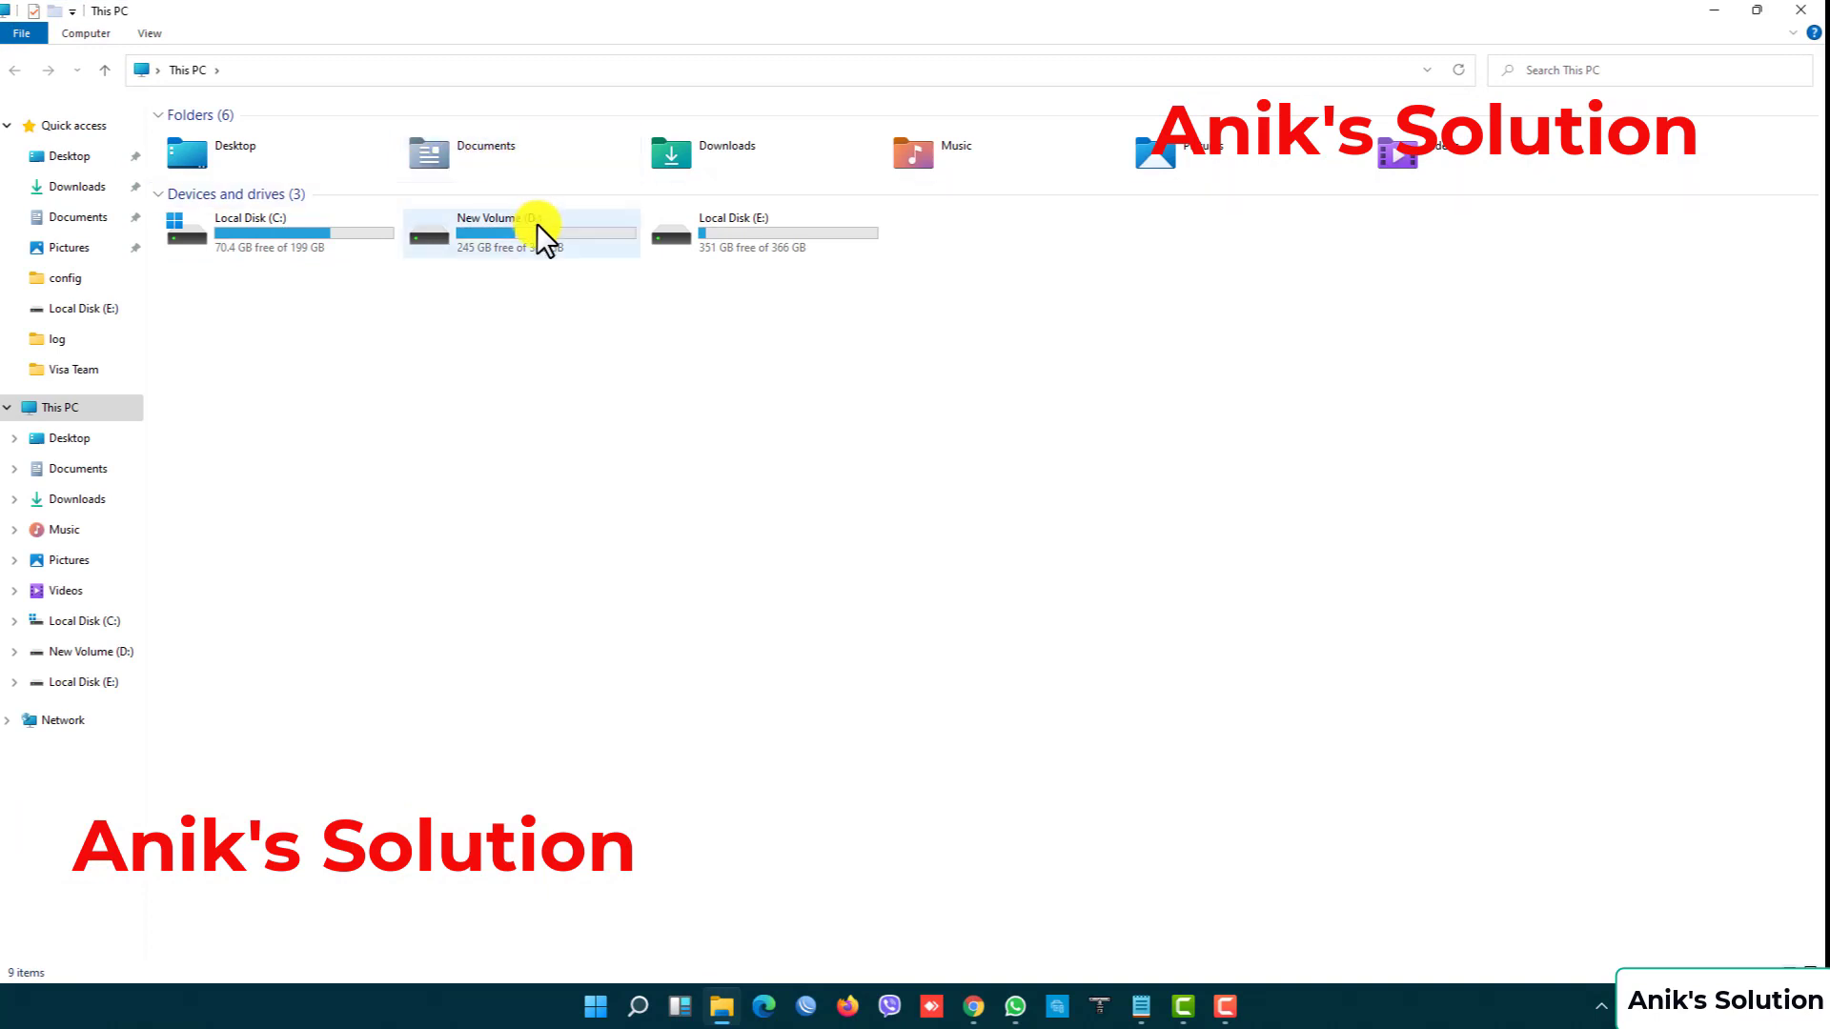
double_click(532, 226)
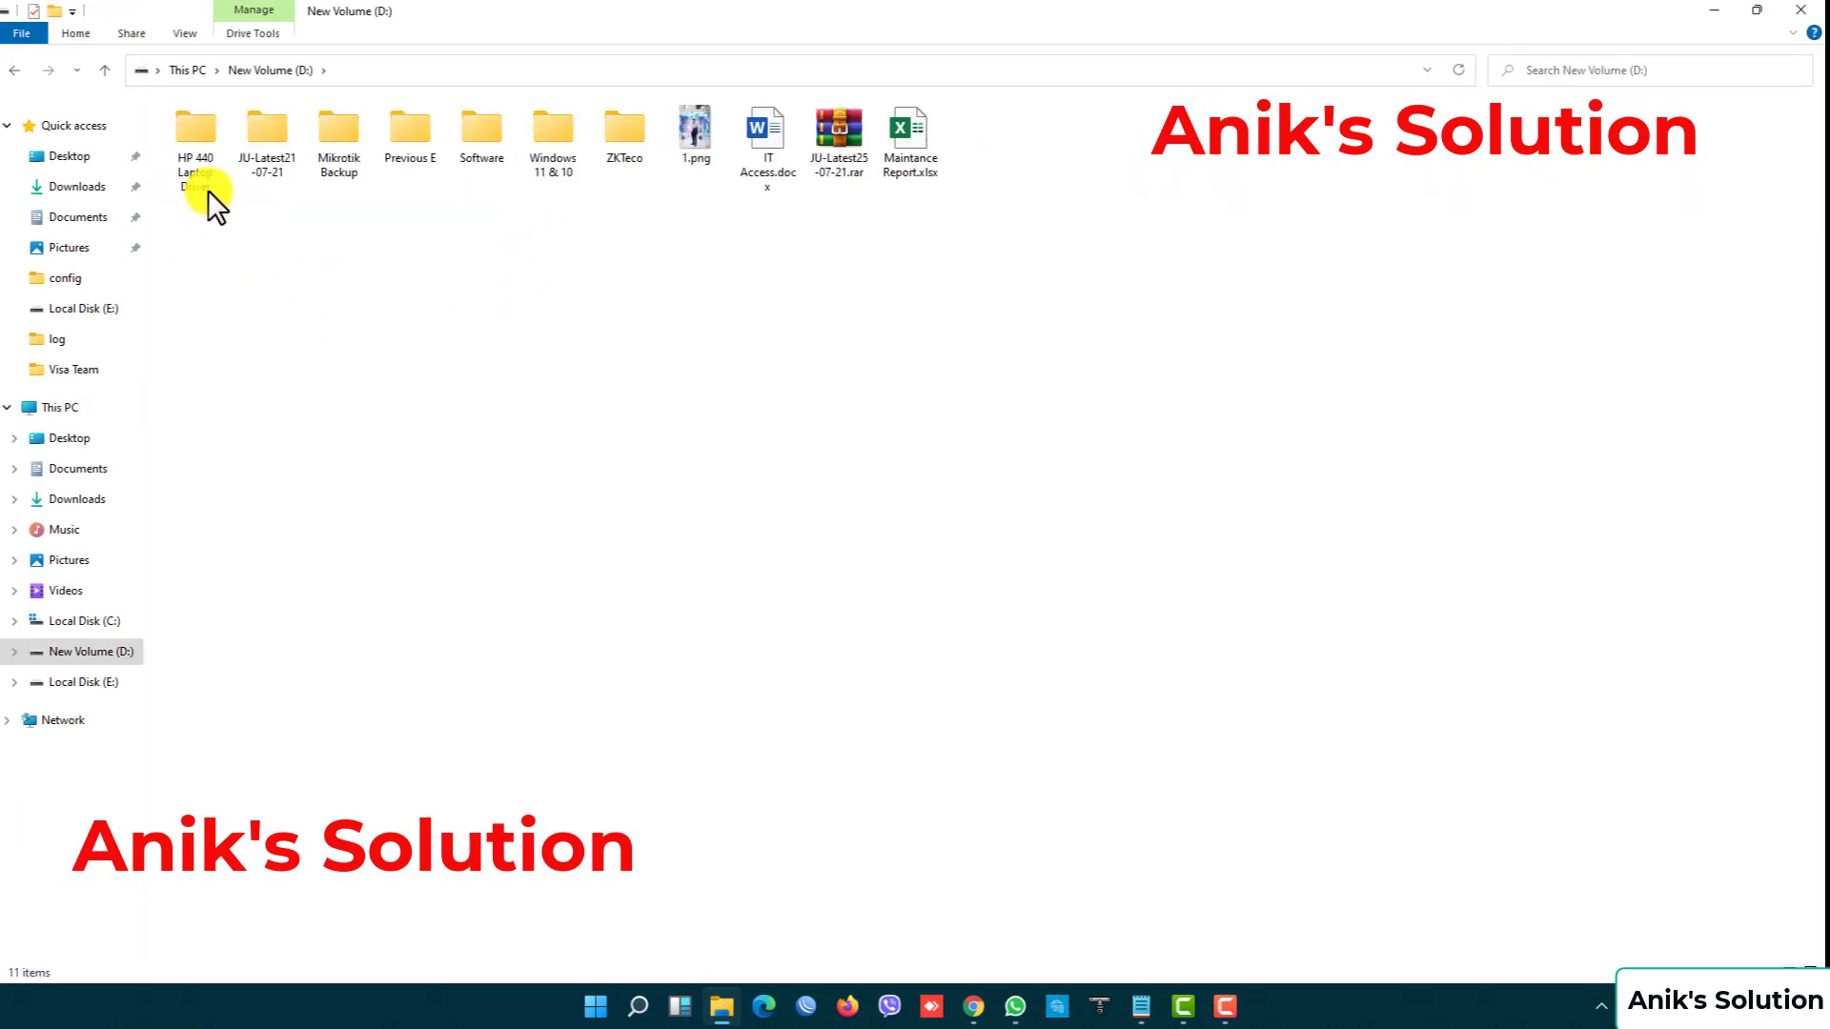
left_click(204, 159)
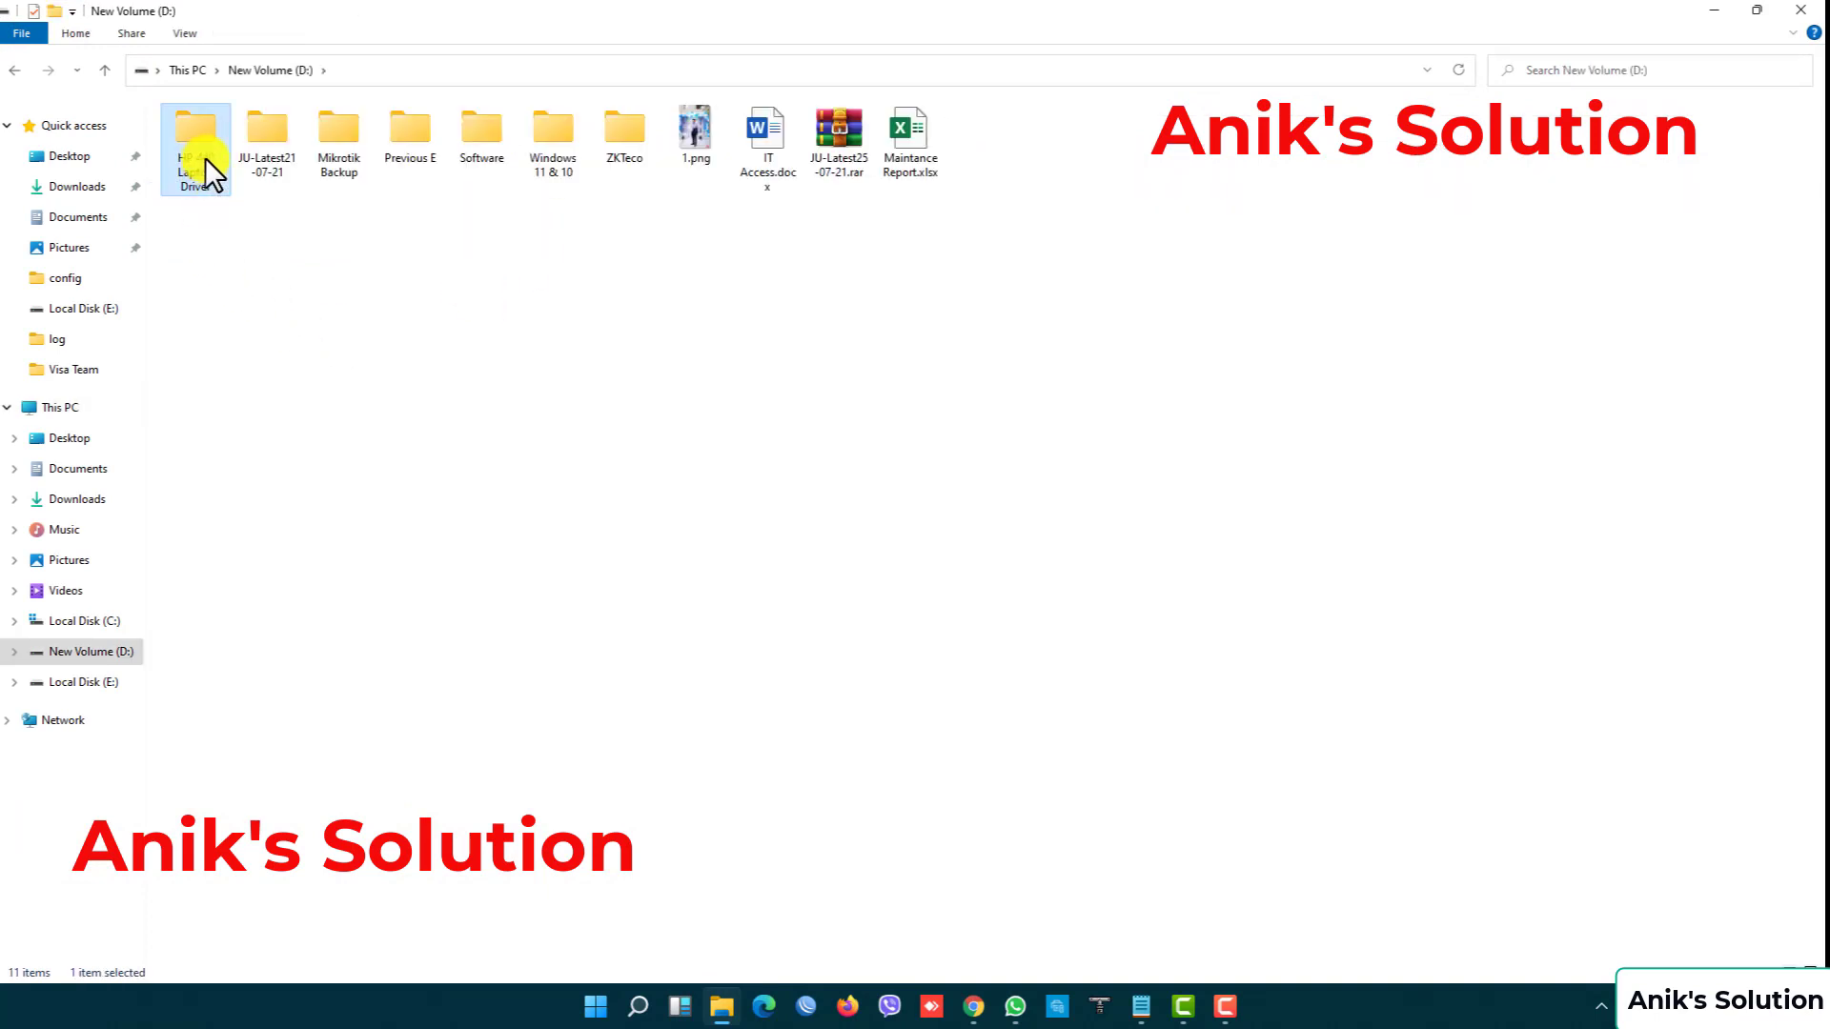
right_click(204, 157)
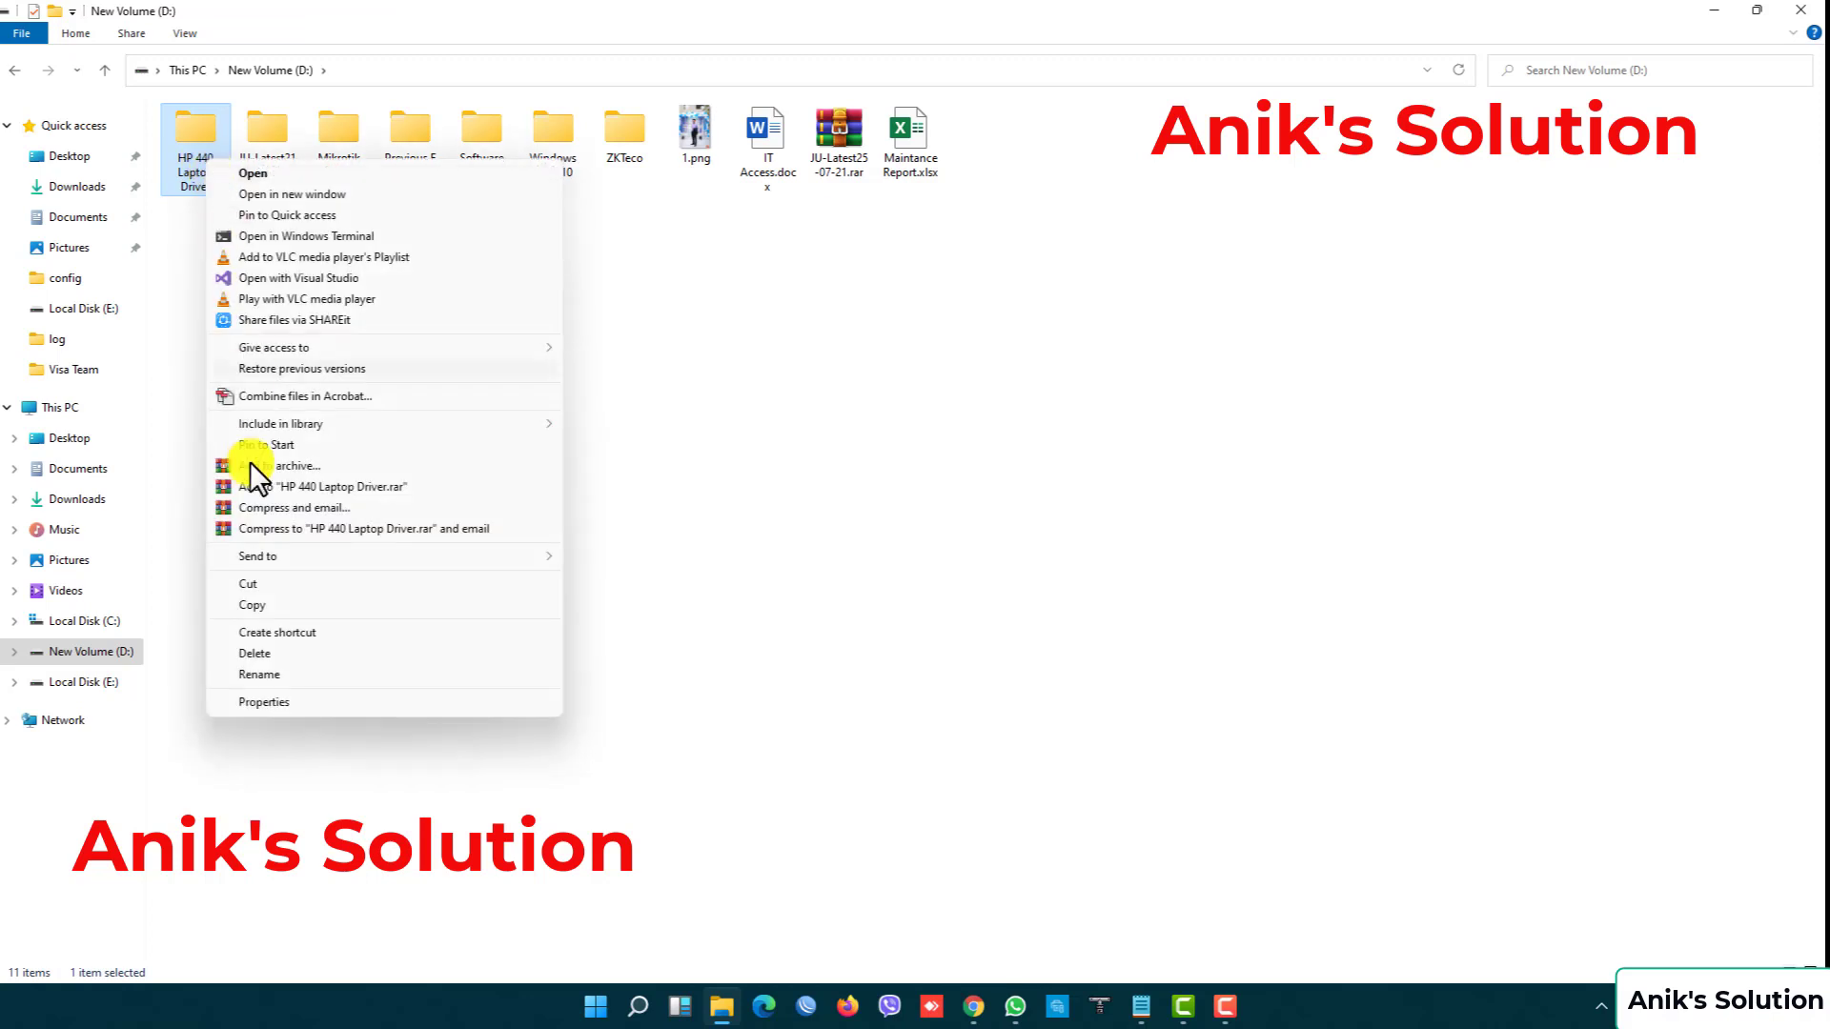
left_click(266, 701)
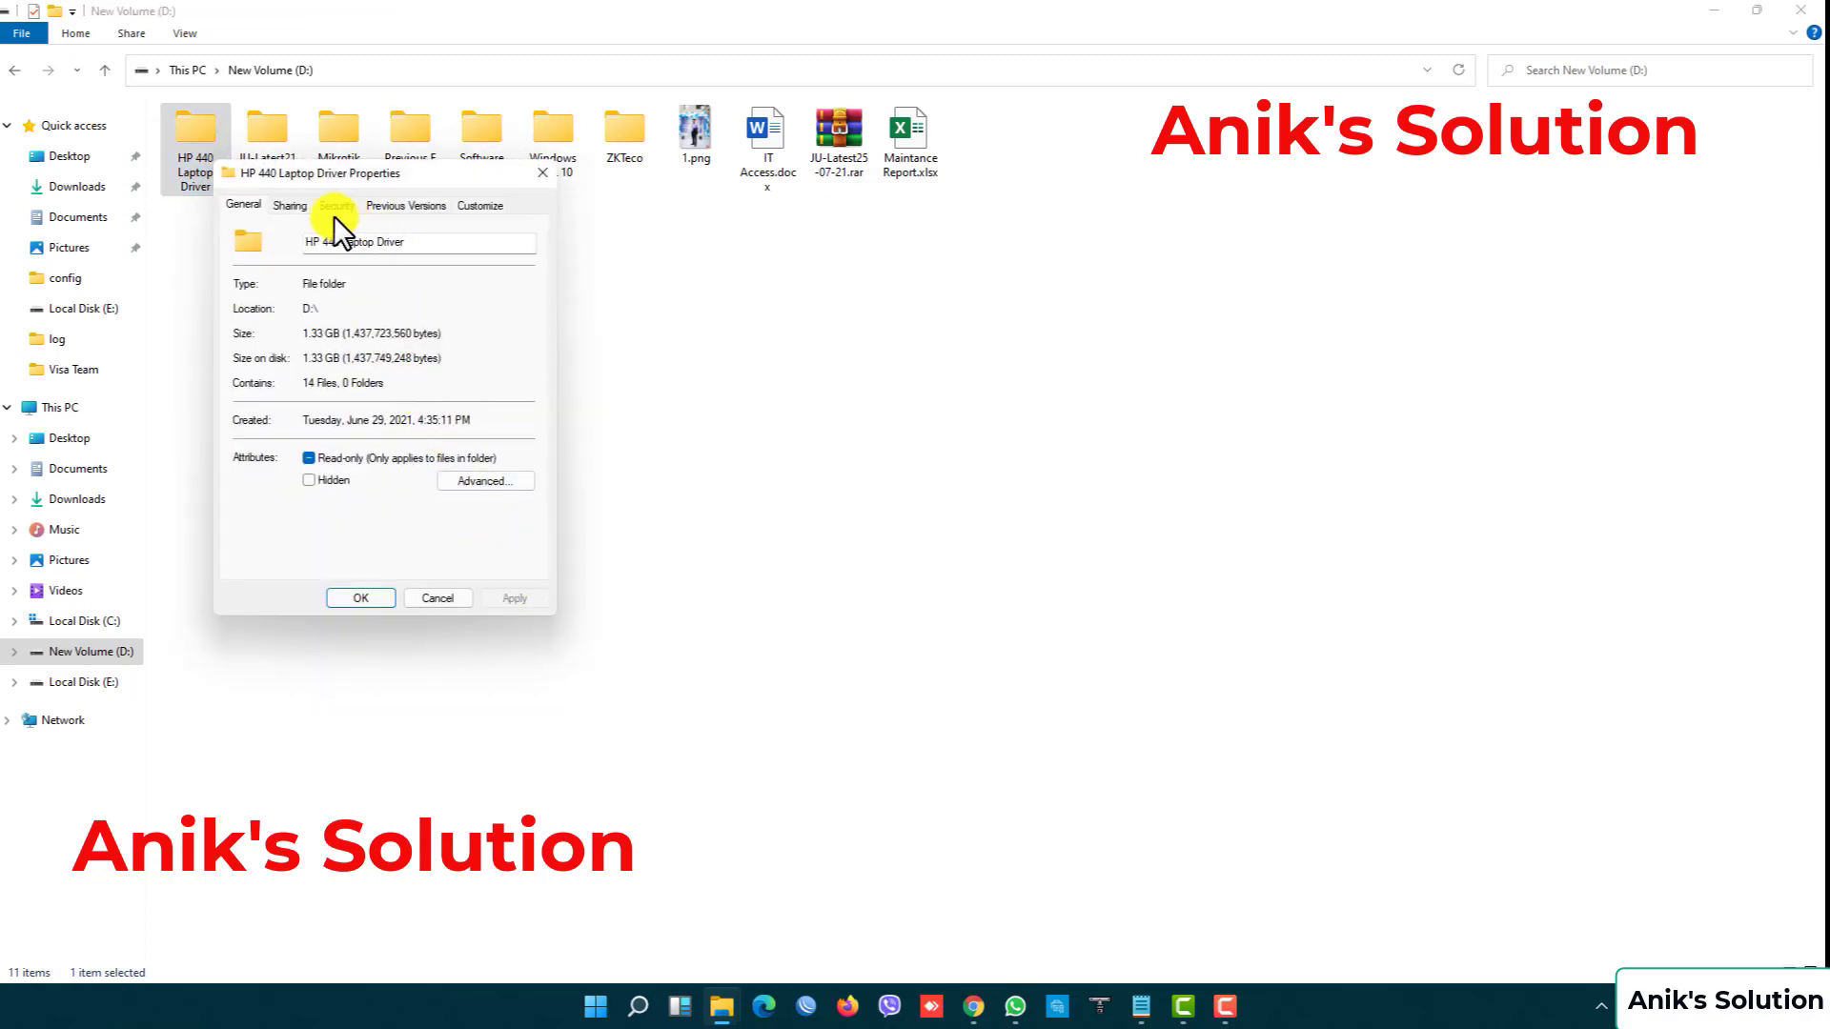
left_click(281, 207)
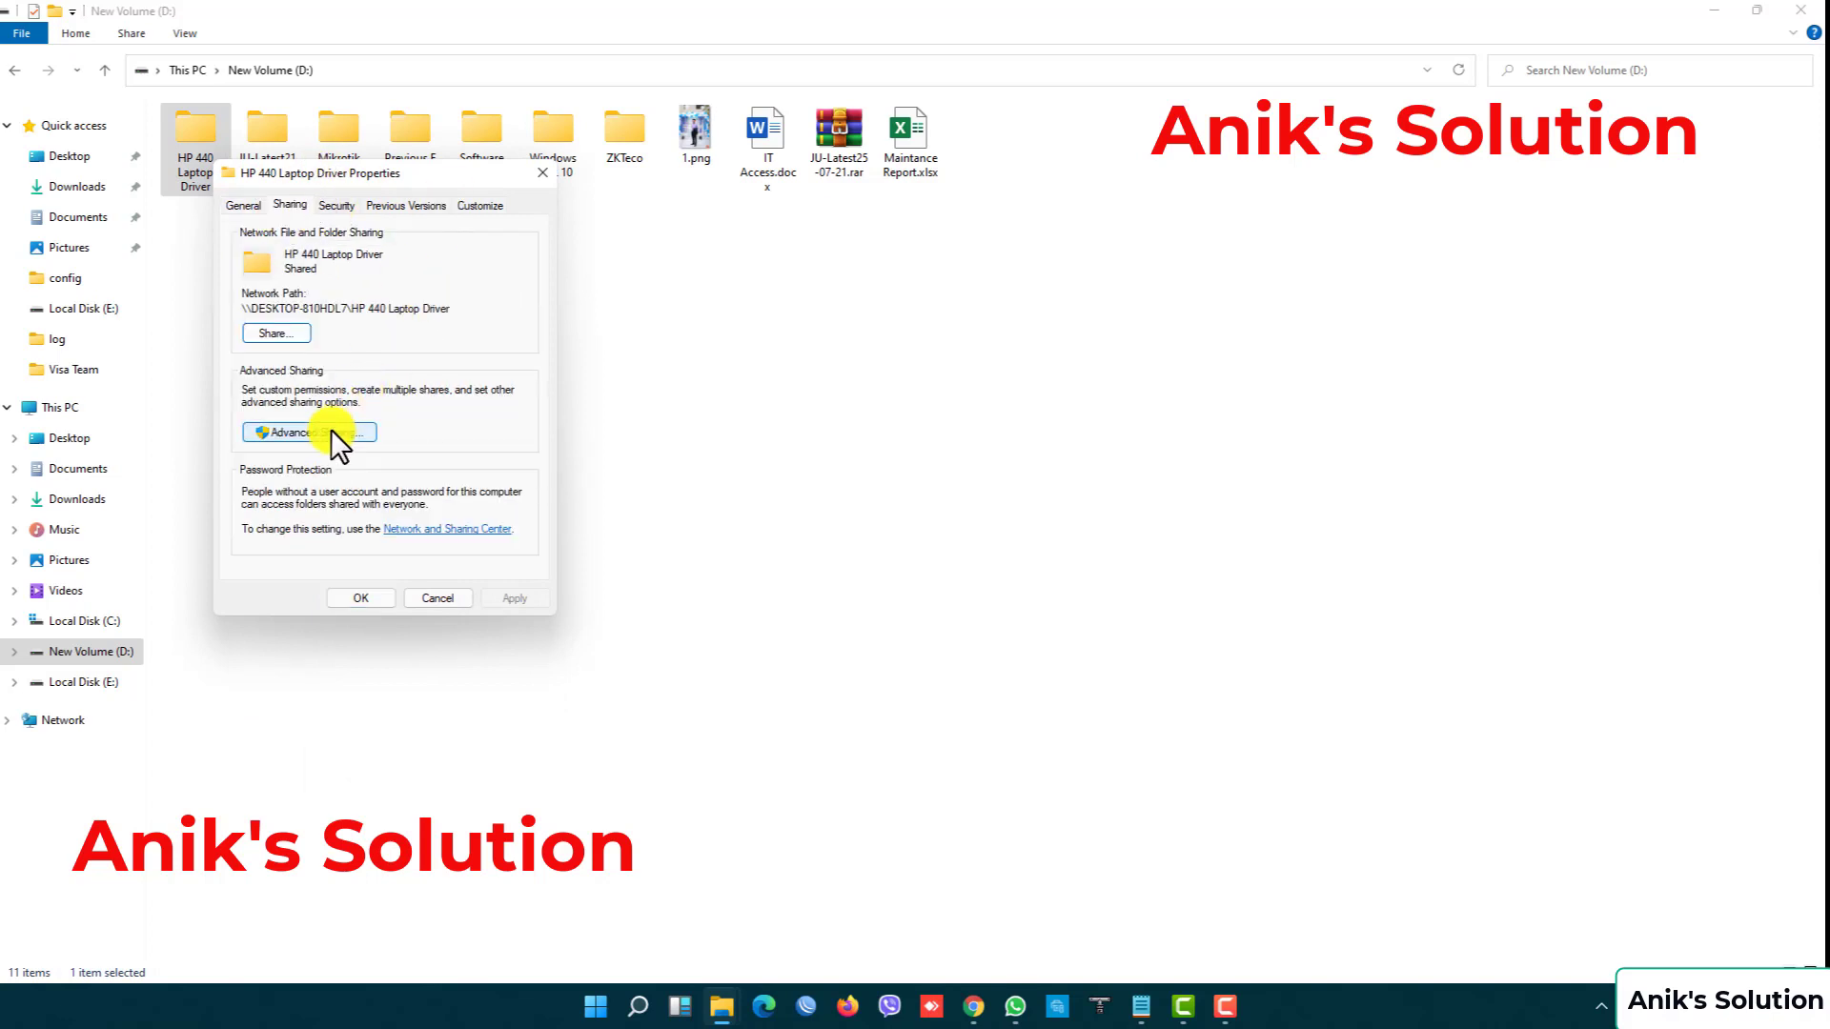
Allow Everyone Full Control in the share permissions of the folder's advanced sharing settings
left_click(329, 431)
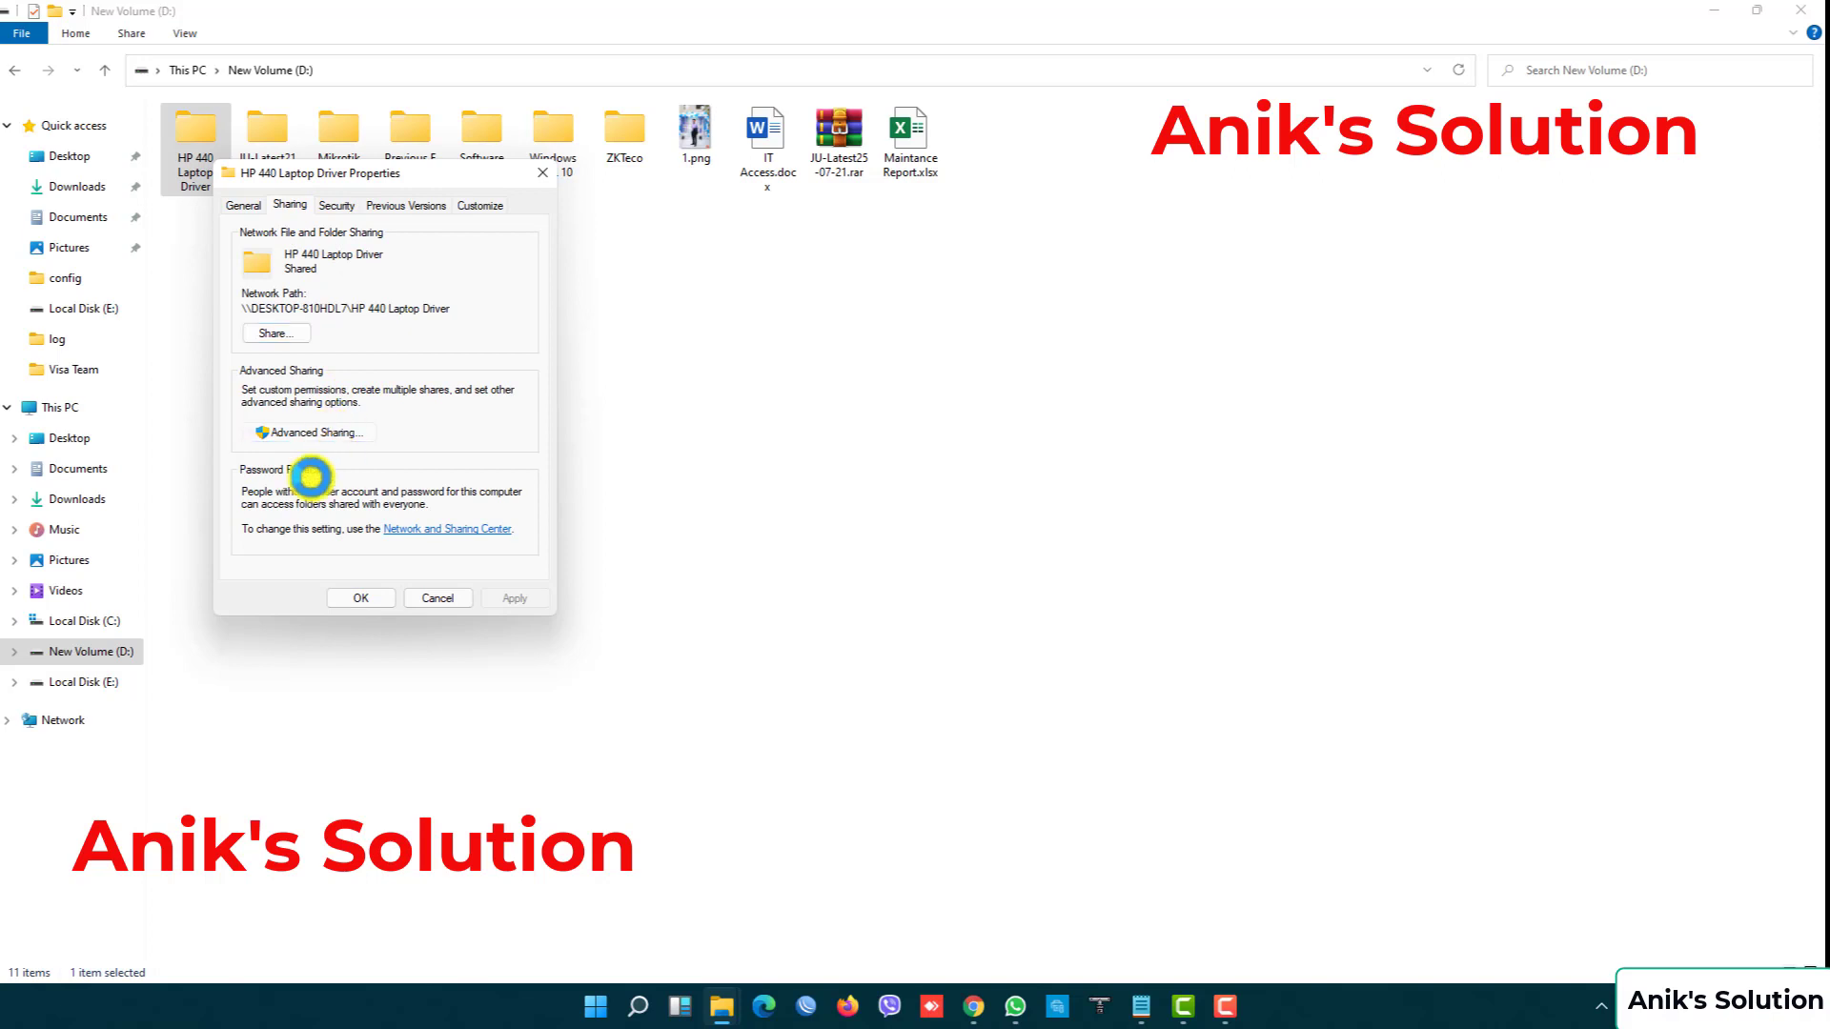
left_click(277, 471)
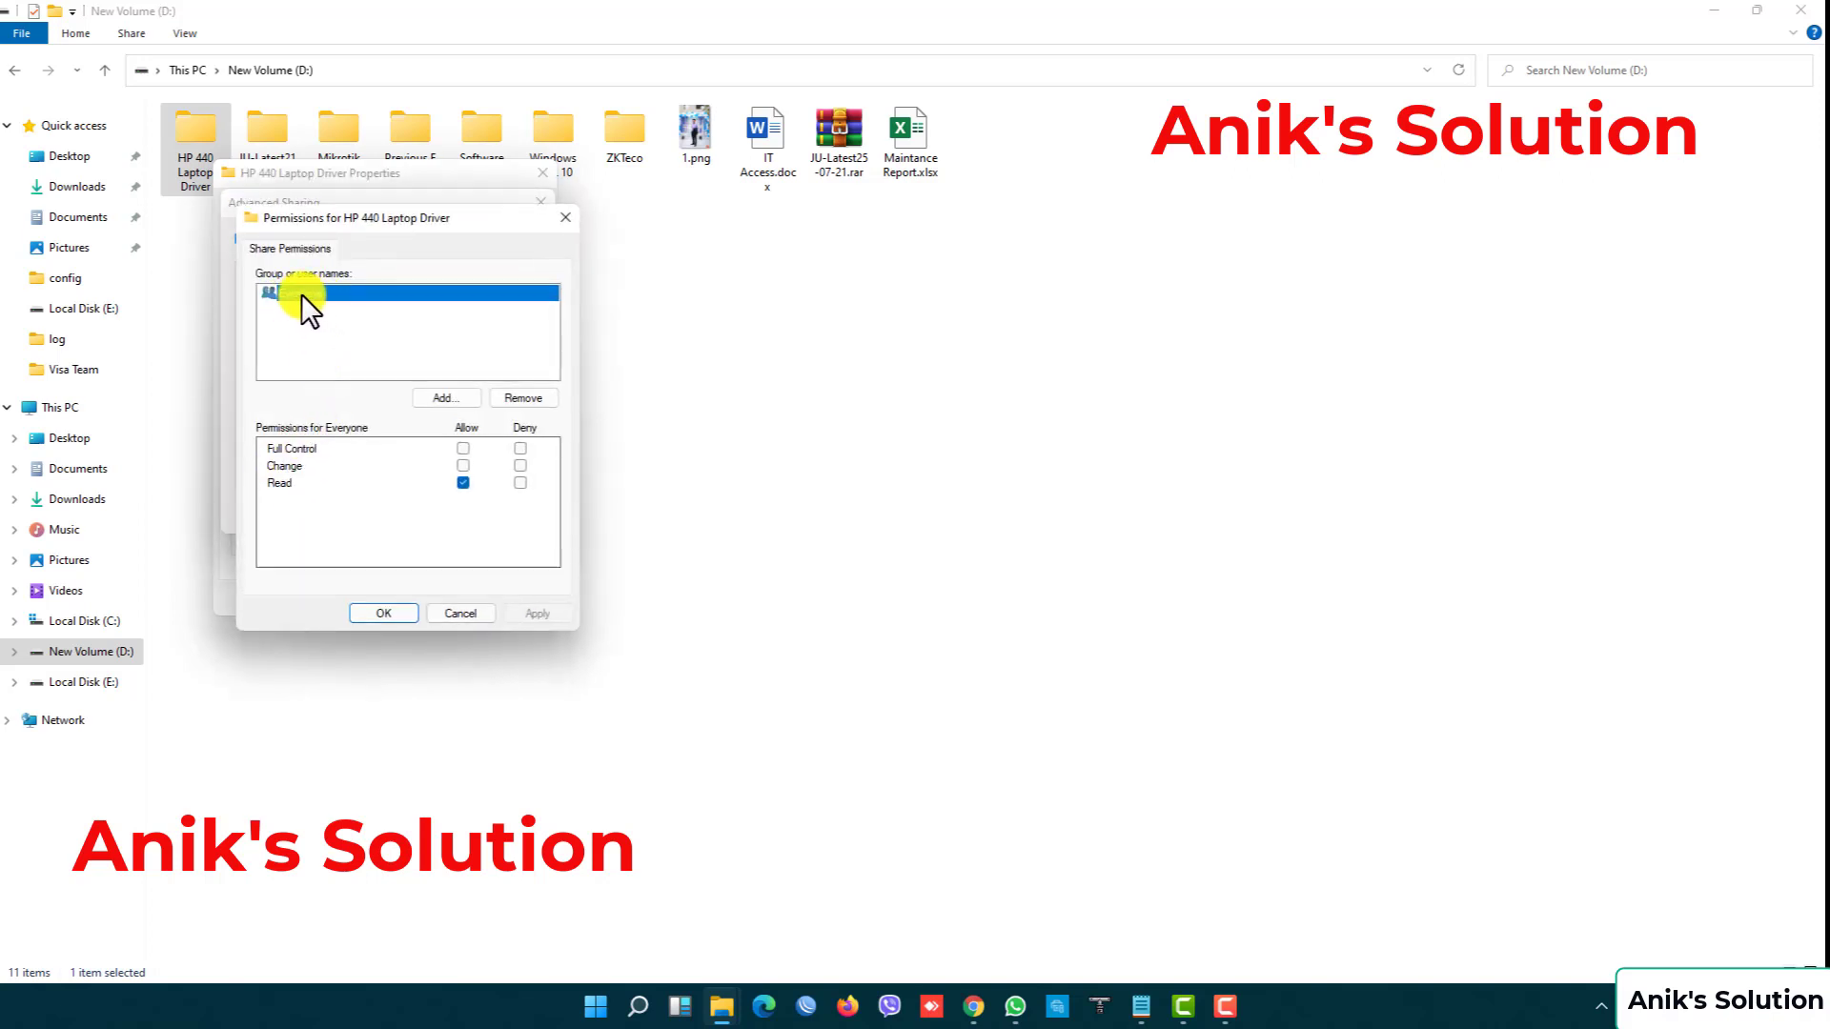
left_click(463, 449)
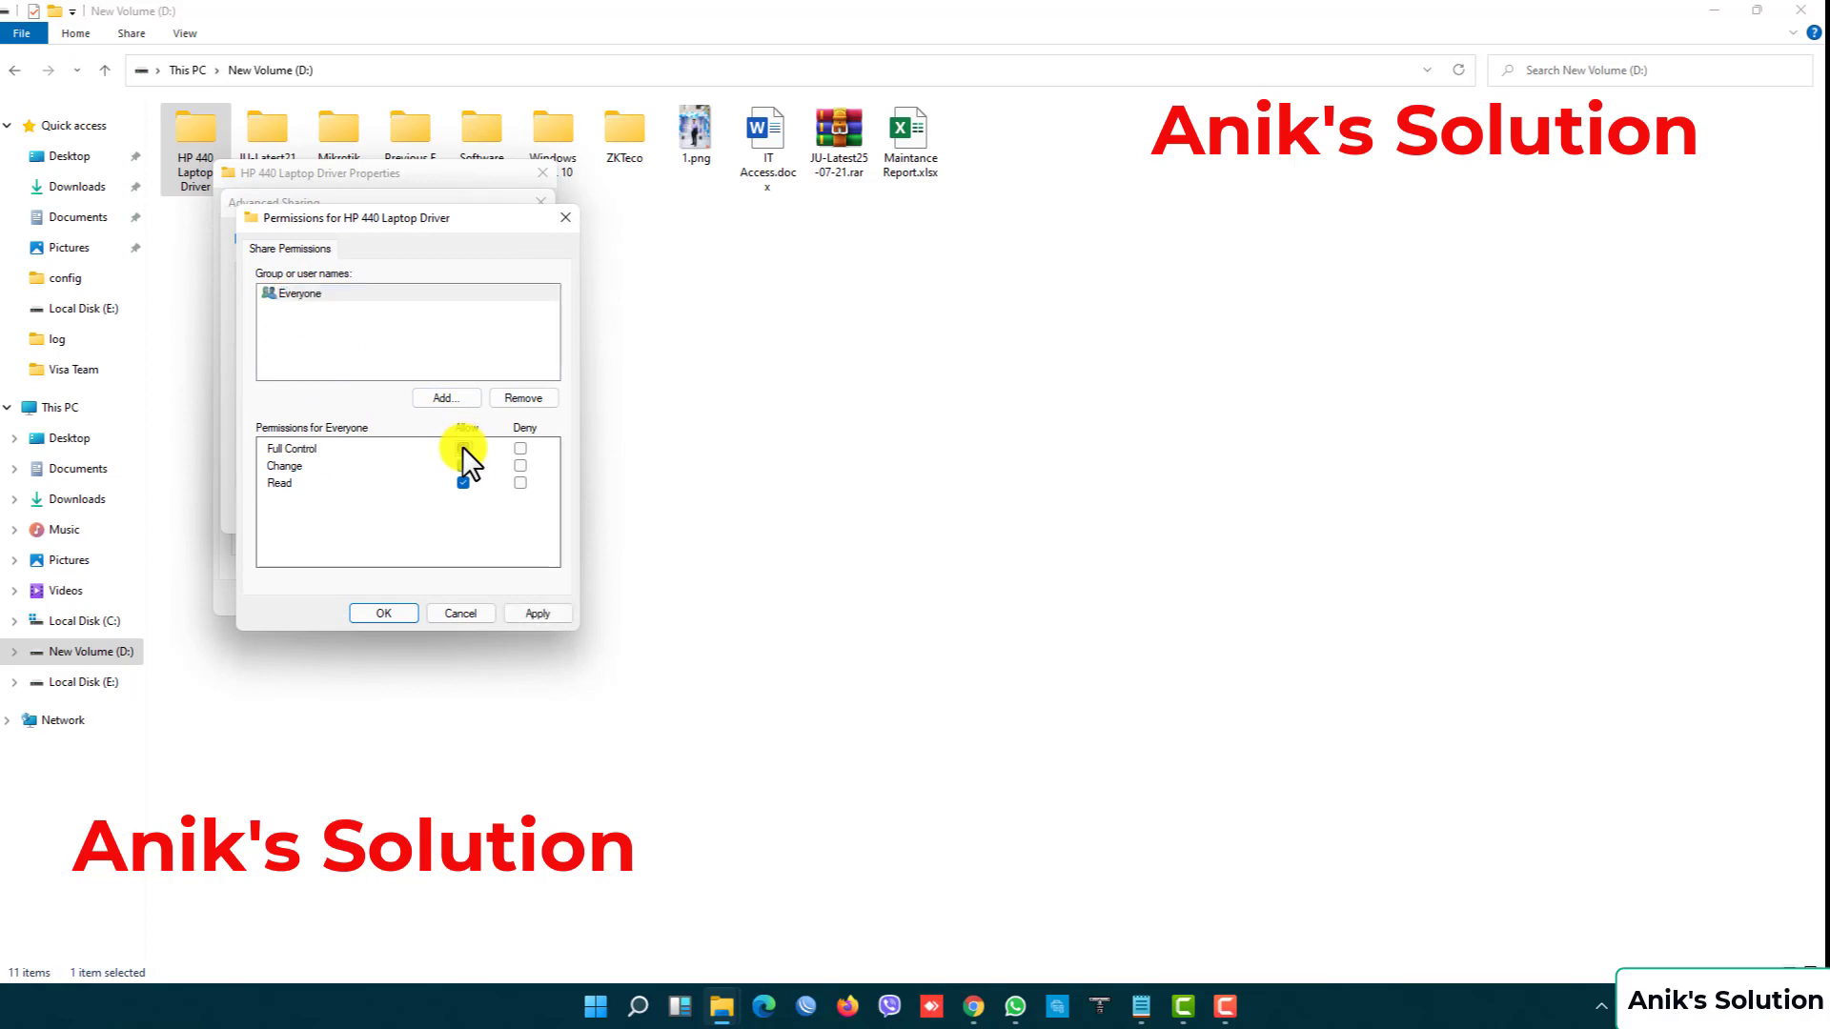
left_click(506, 614)
left_click(377, 611)
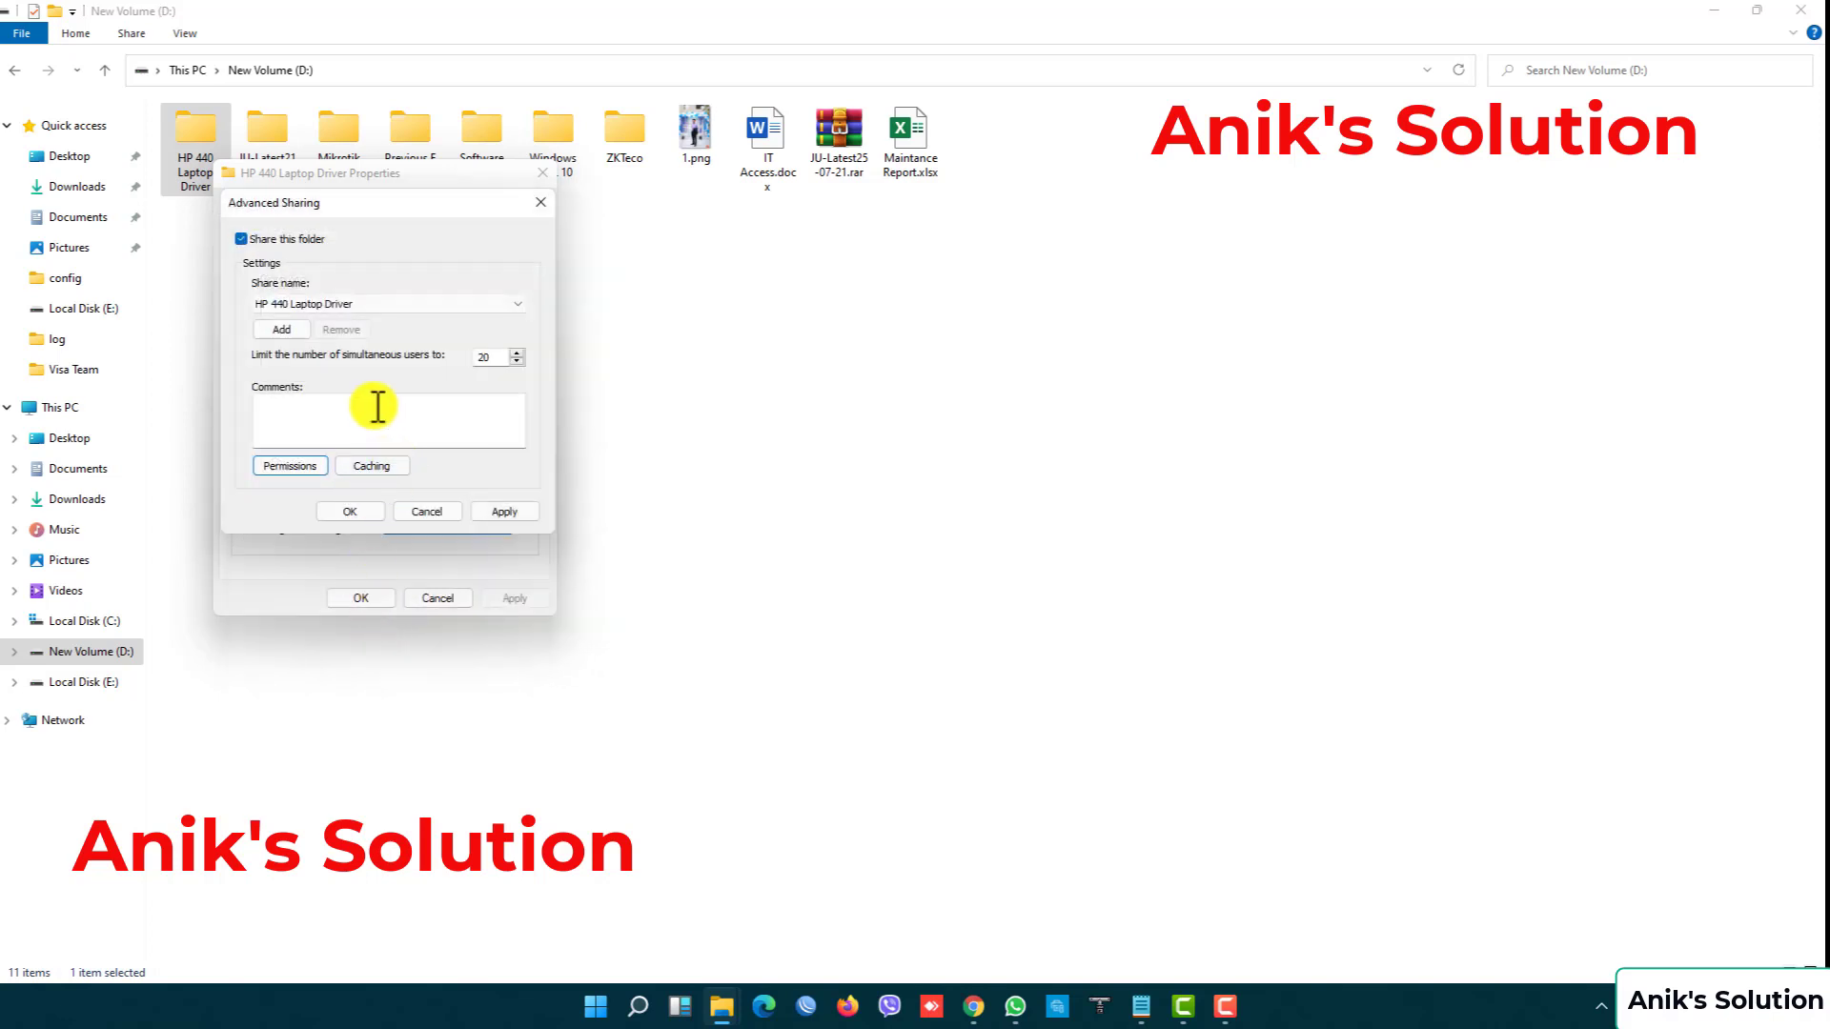
left_click(374, 512)
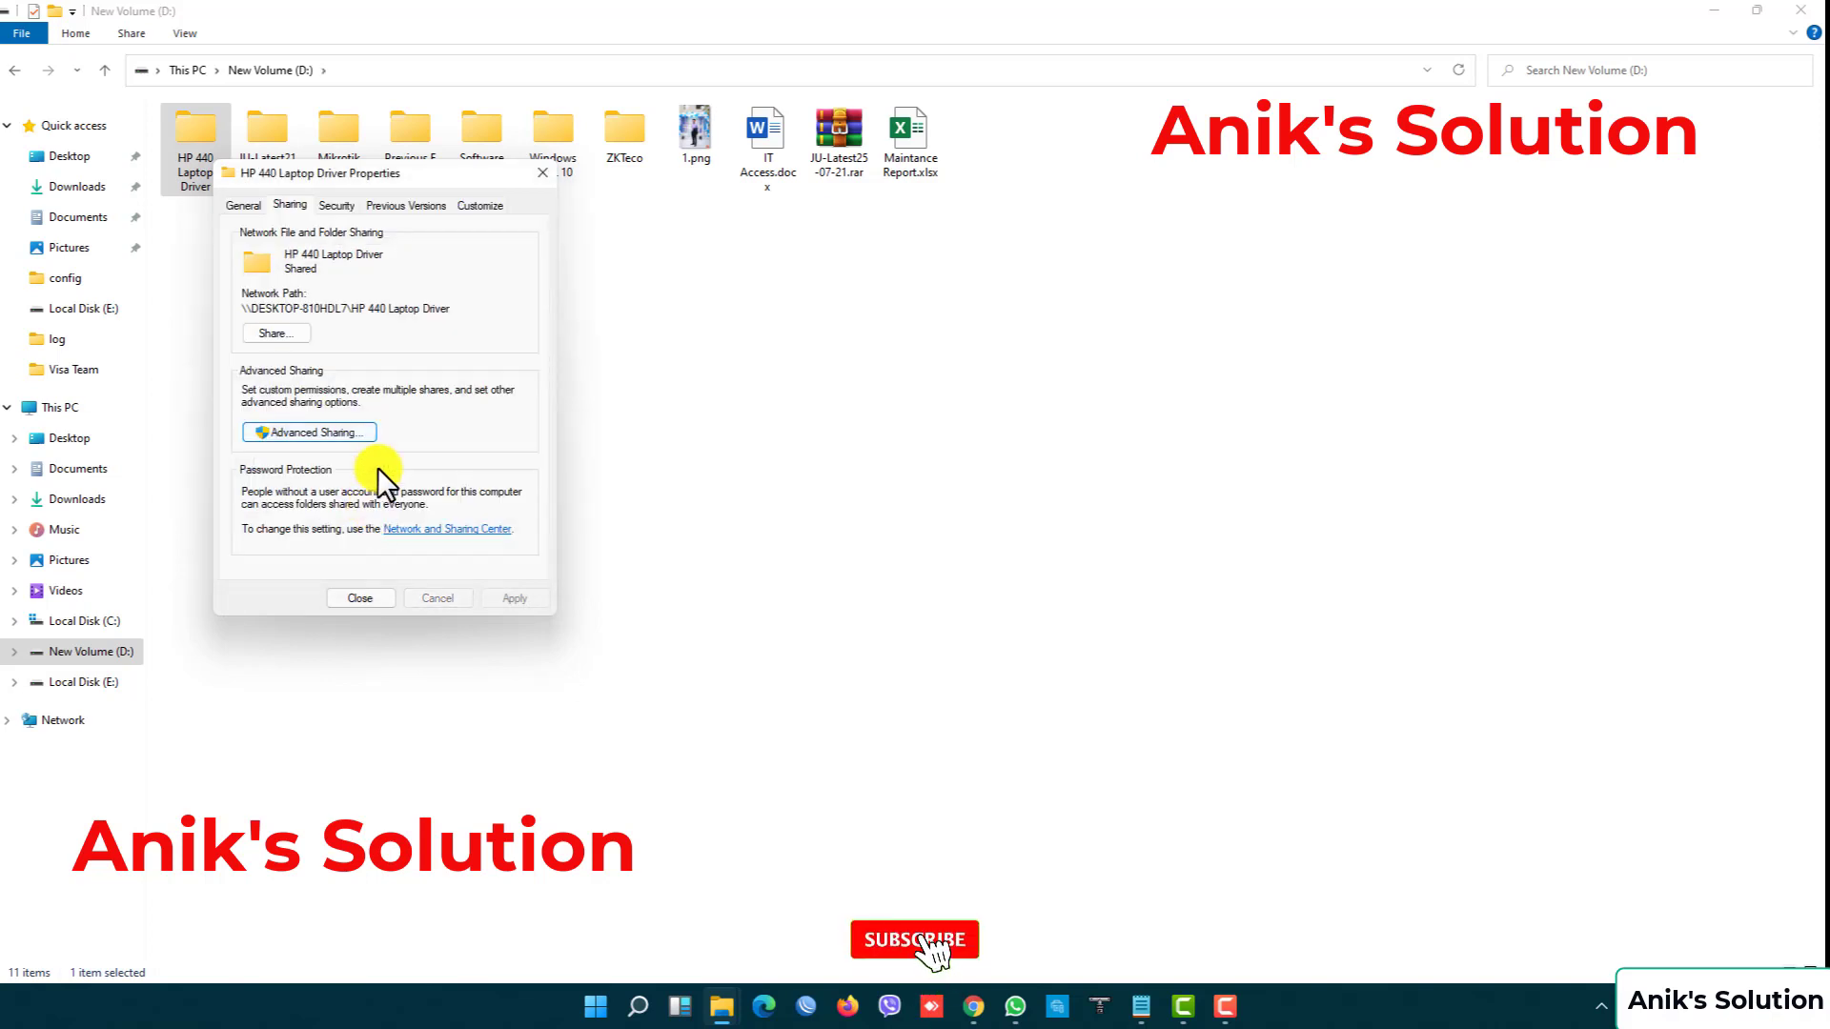
Open the folder's advanced security settings and review its share permission entries
left_click(333, 202)
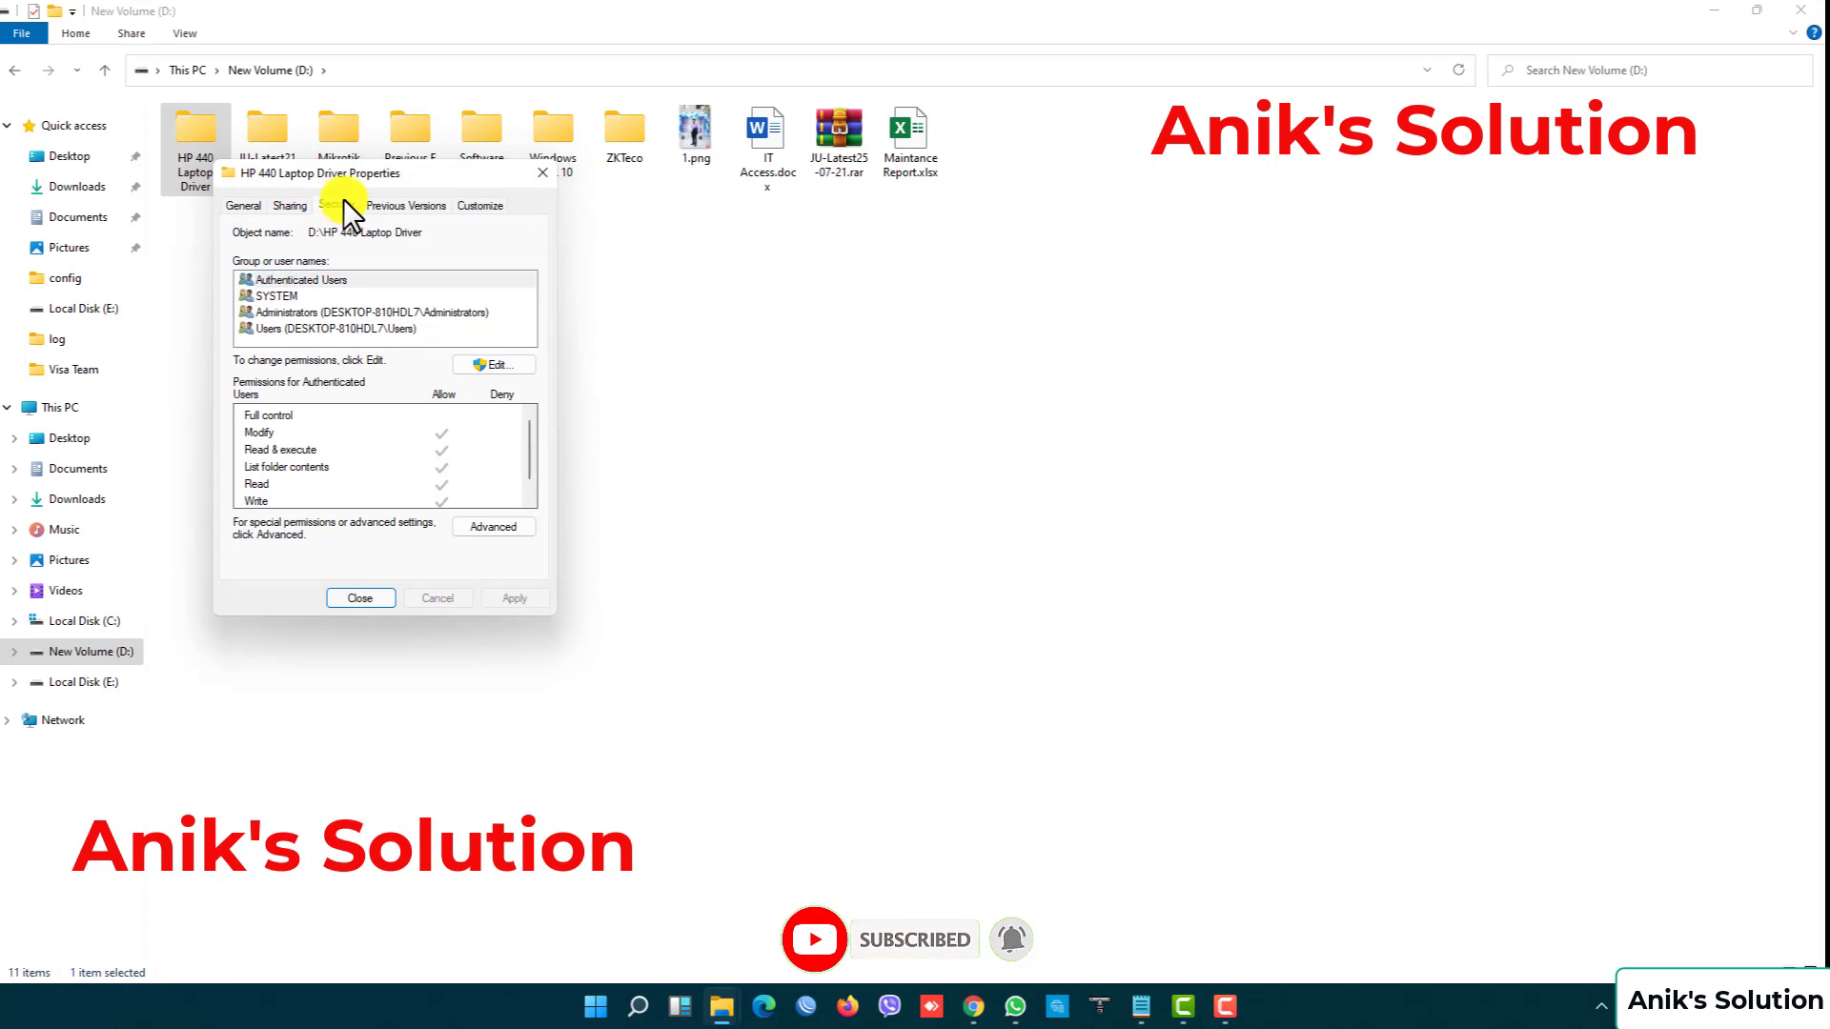
left_click(488, 527)
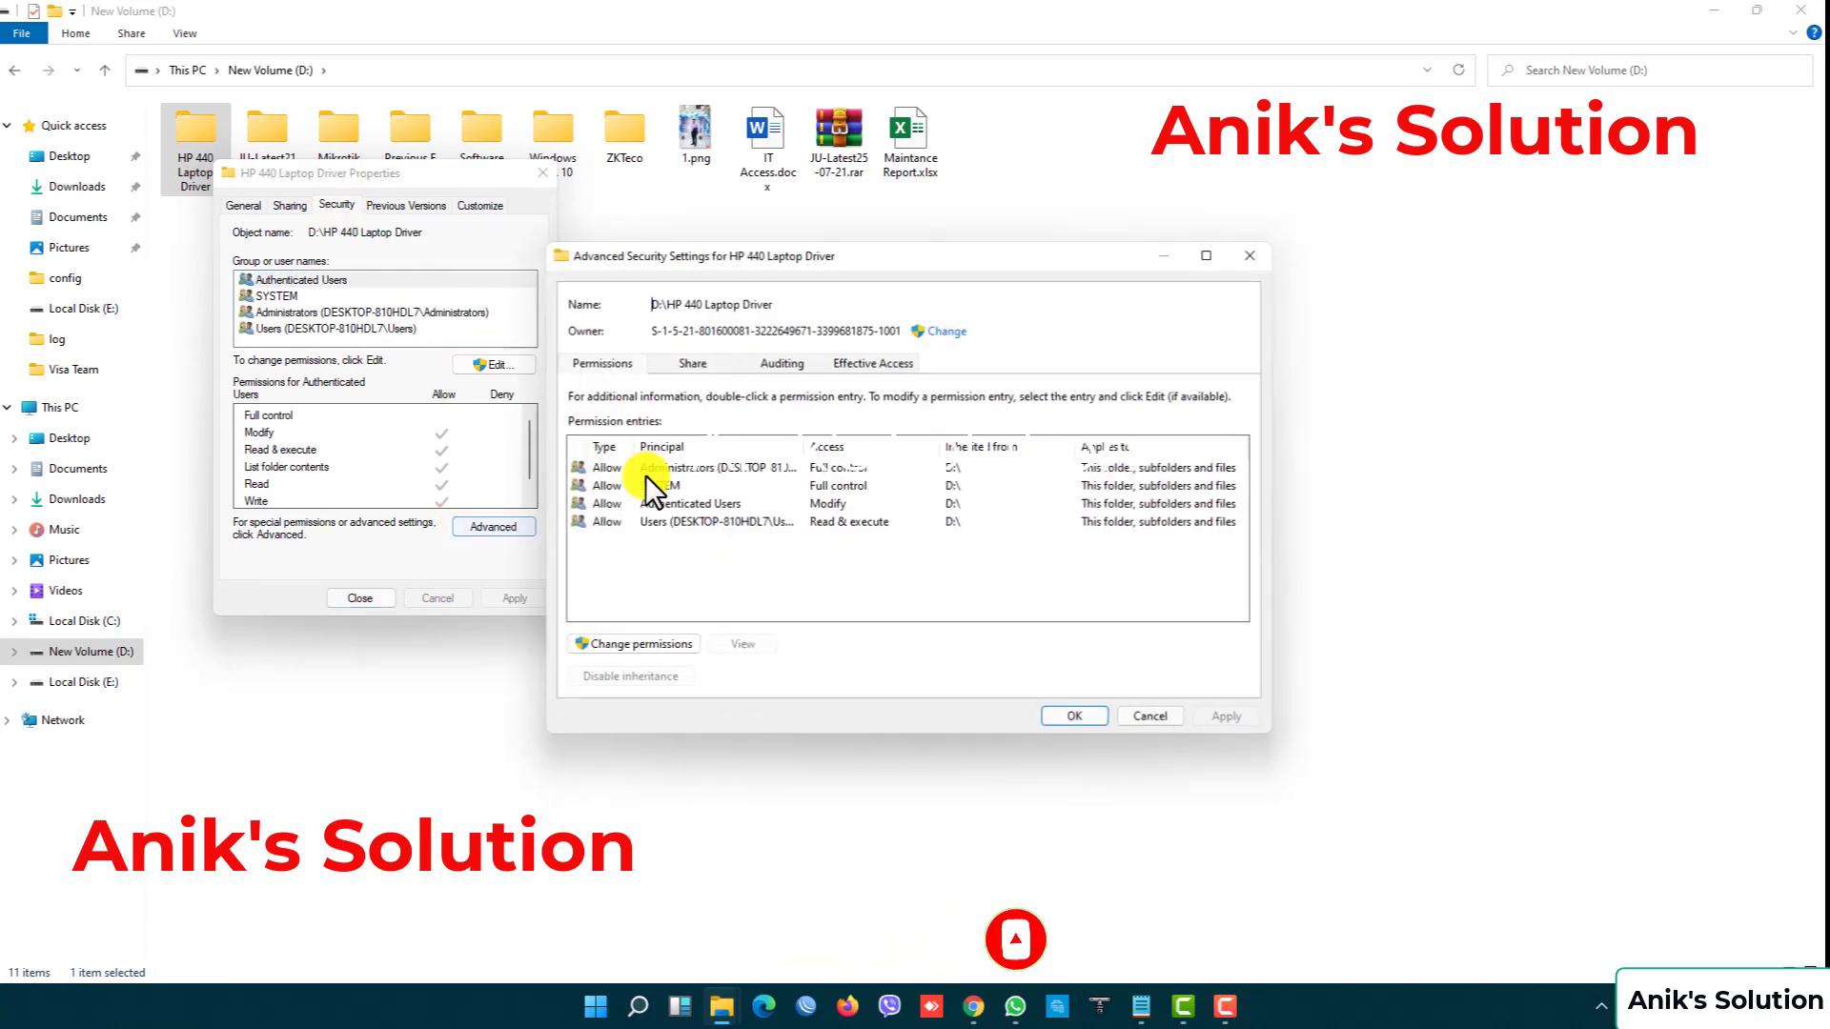
left_click(678, 366)
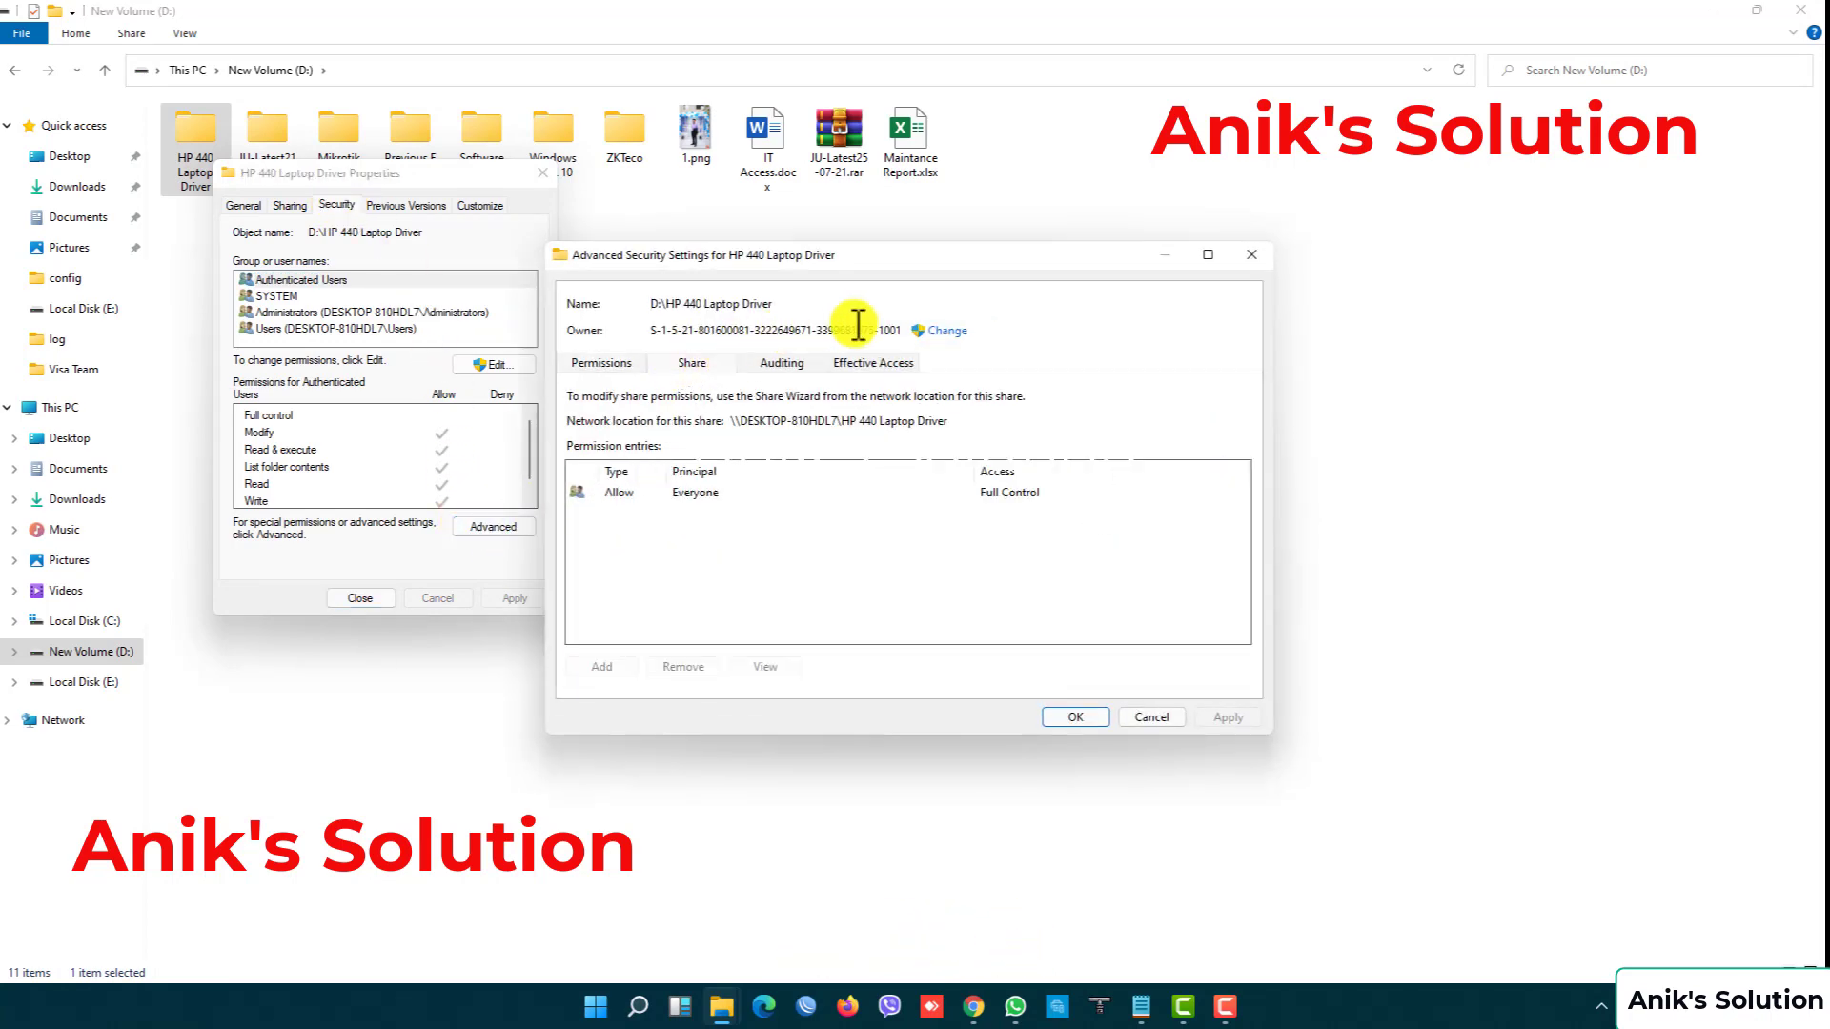
left_click(944, 332)
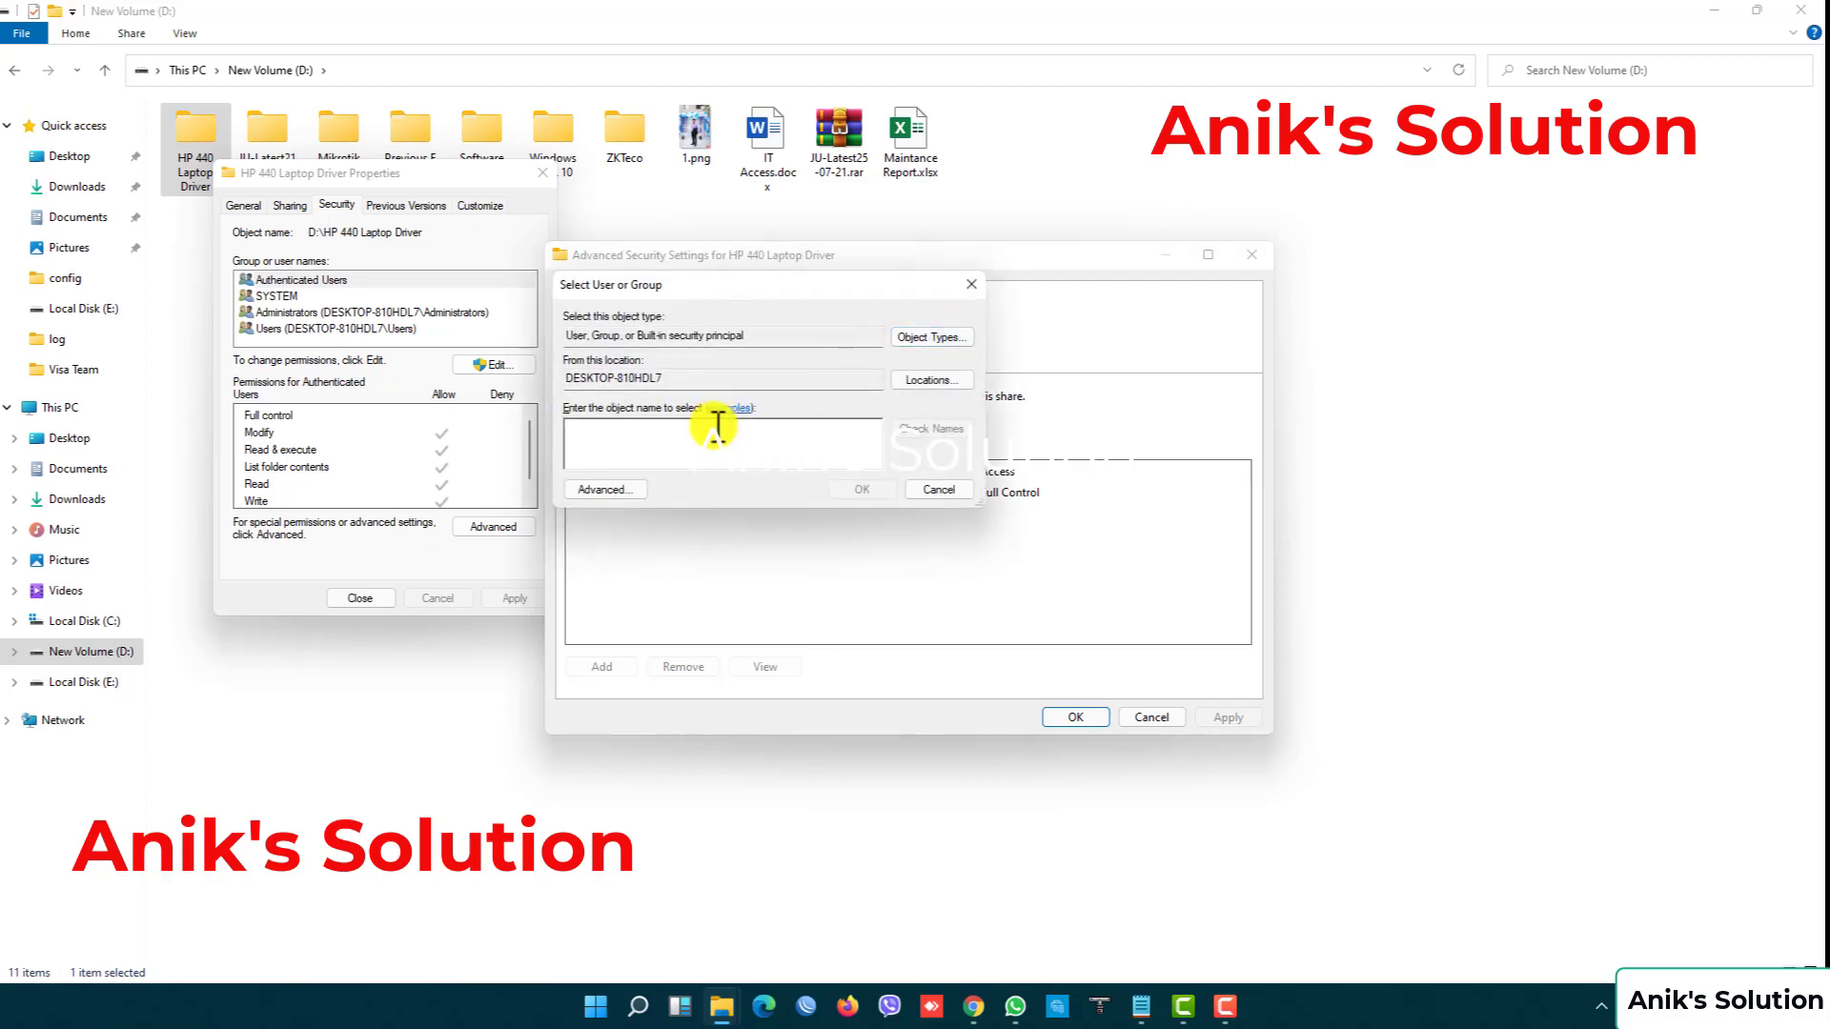
left_click(918, 490)
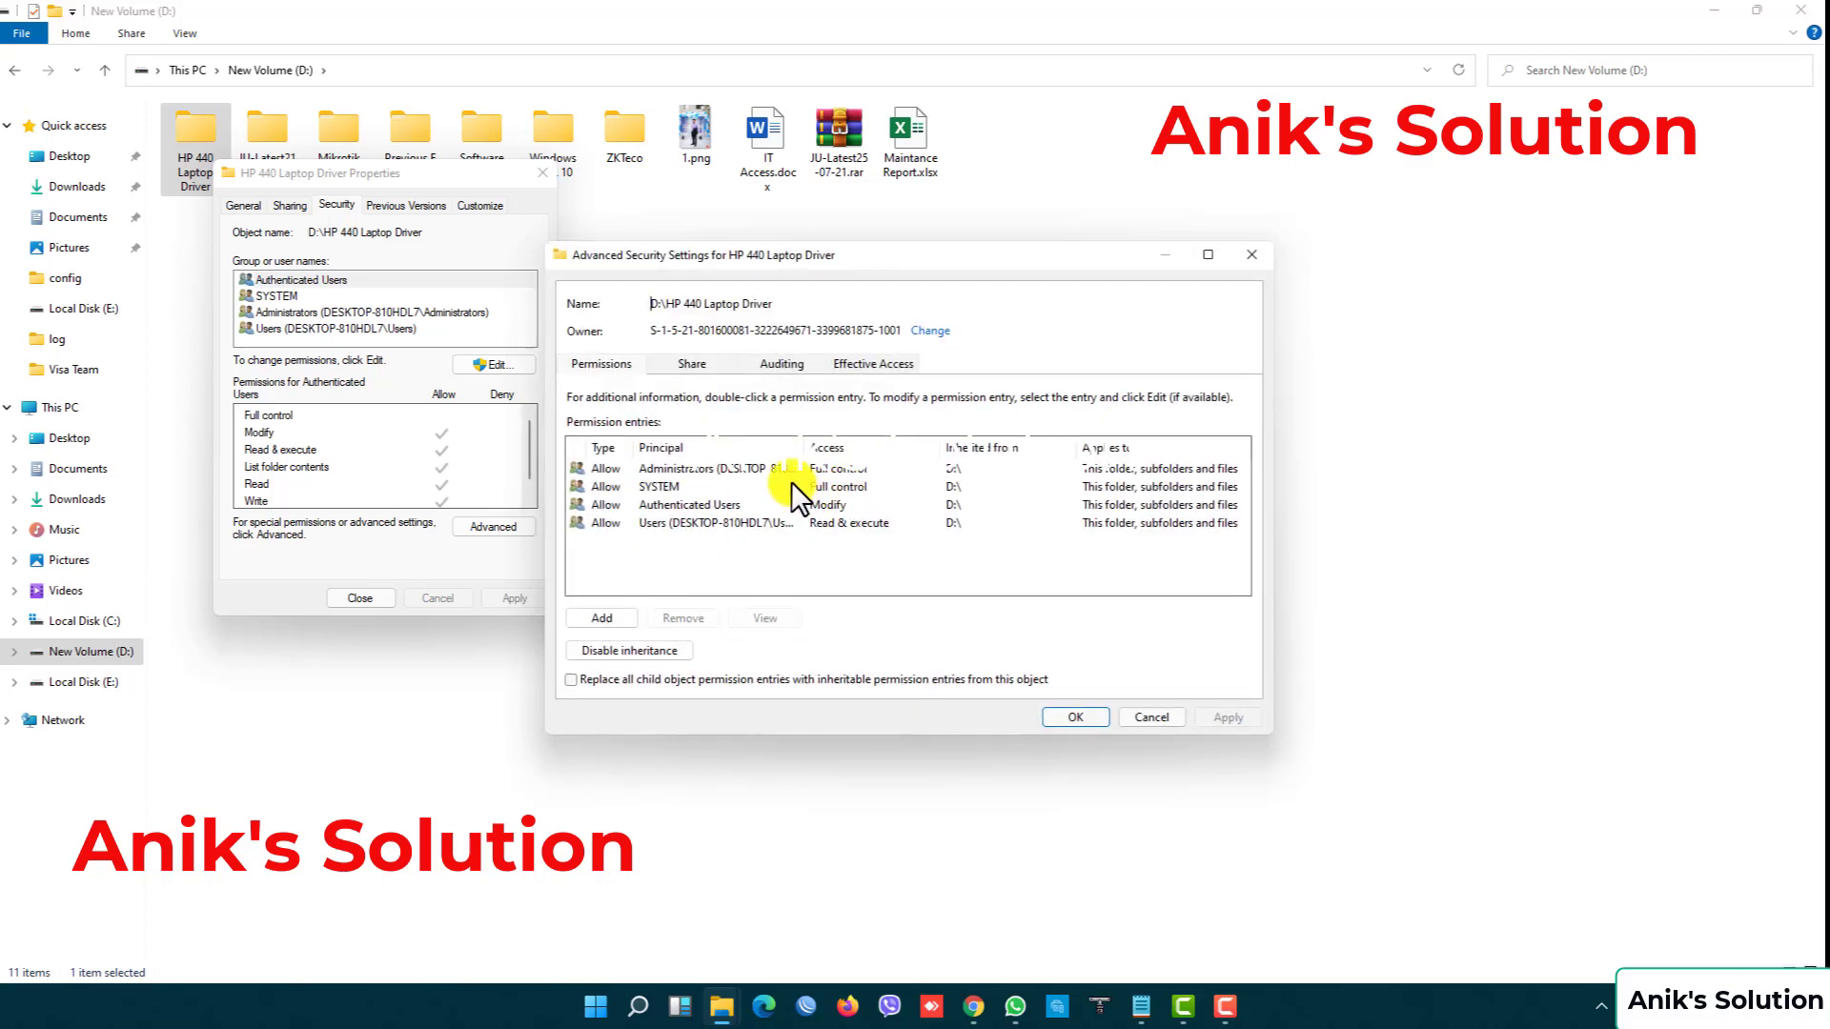
Change the folder's owner to Everyone, found by searching the computer's users and groups
left_click(932, 334)
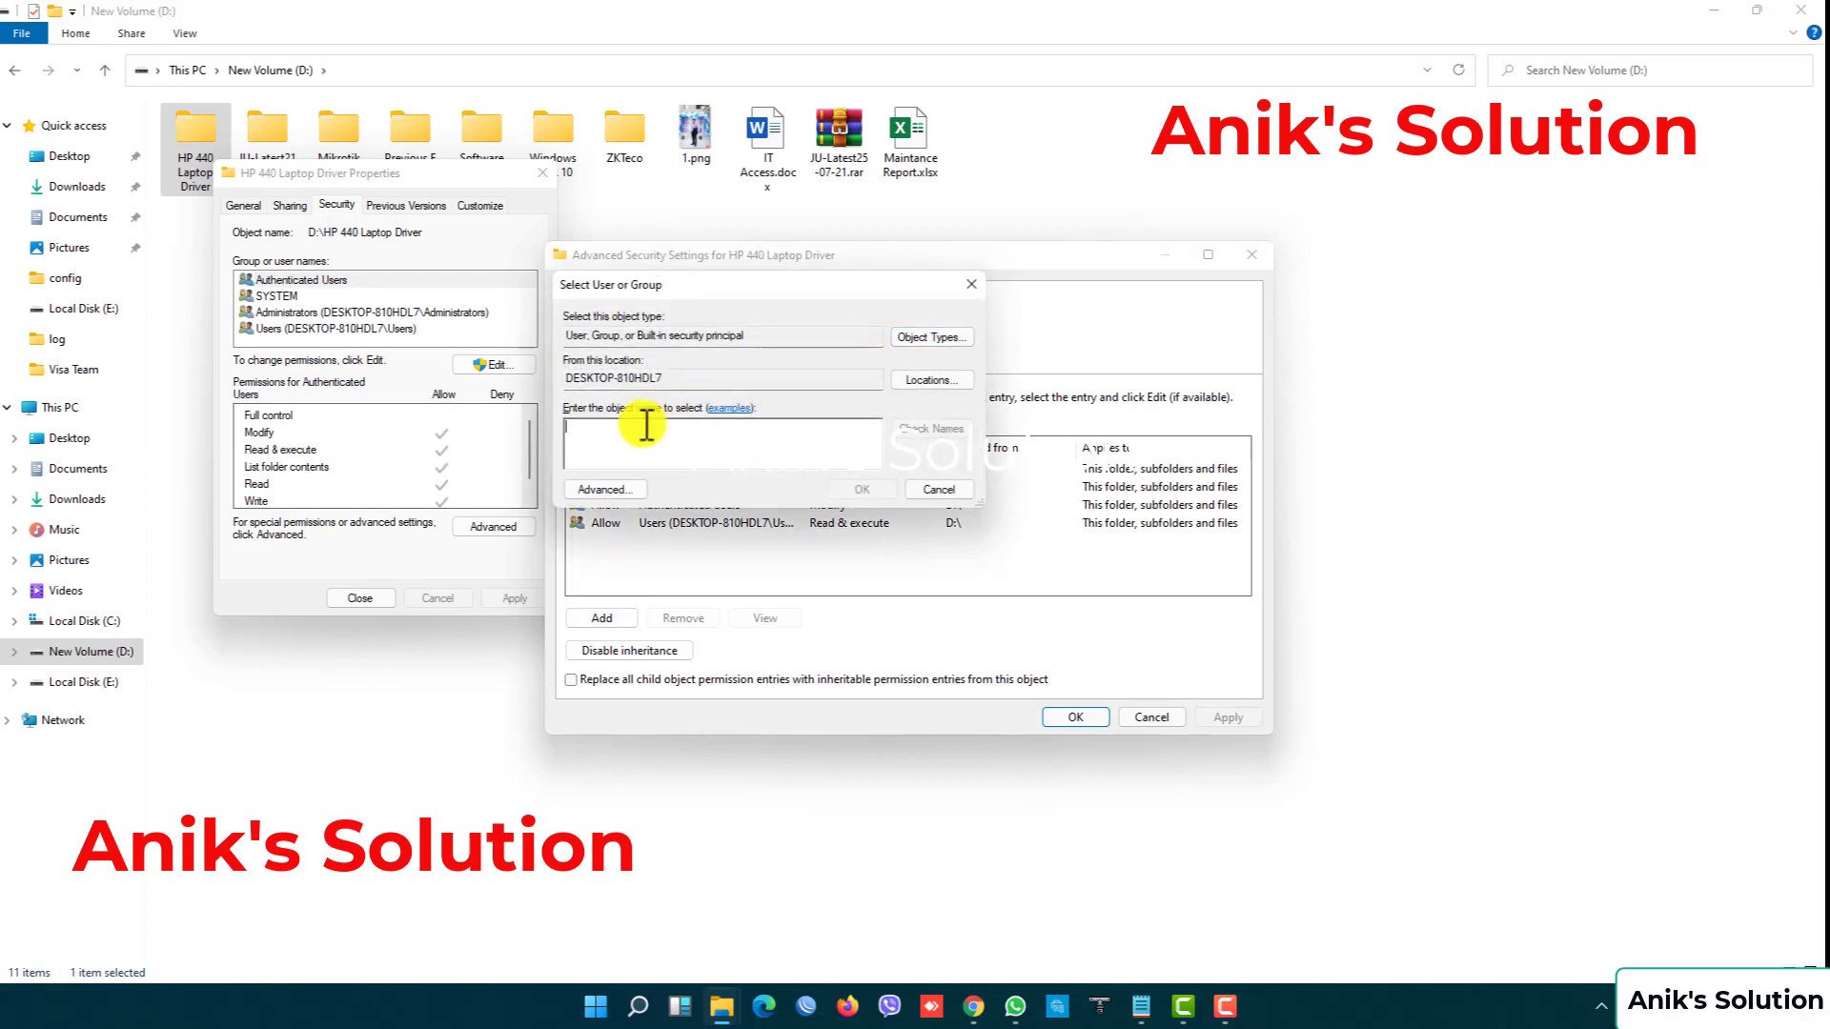
left_click(596, 492)
left_click(996, 493)
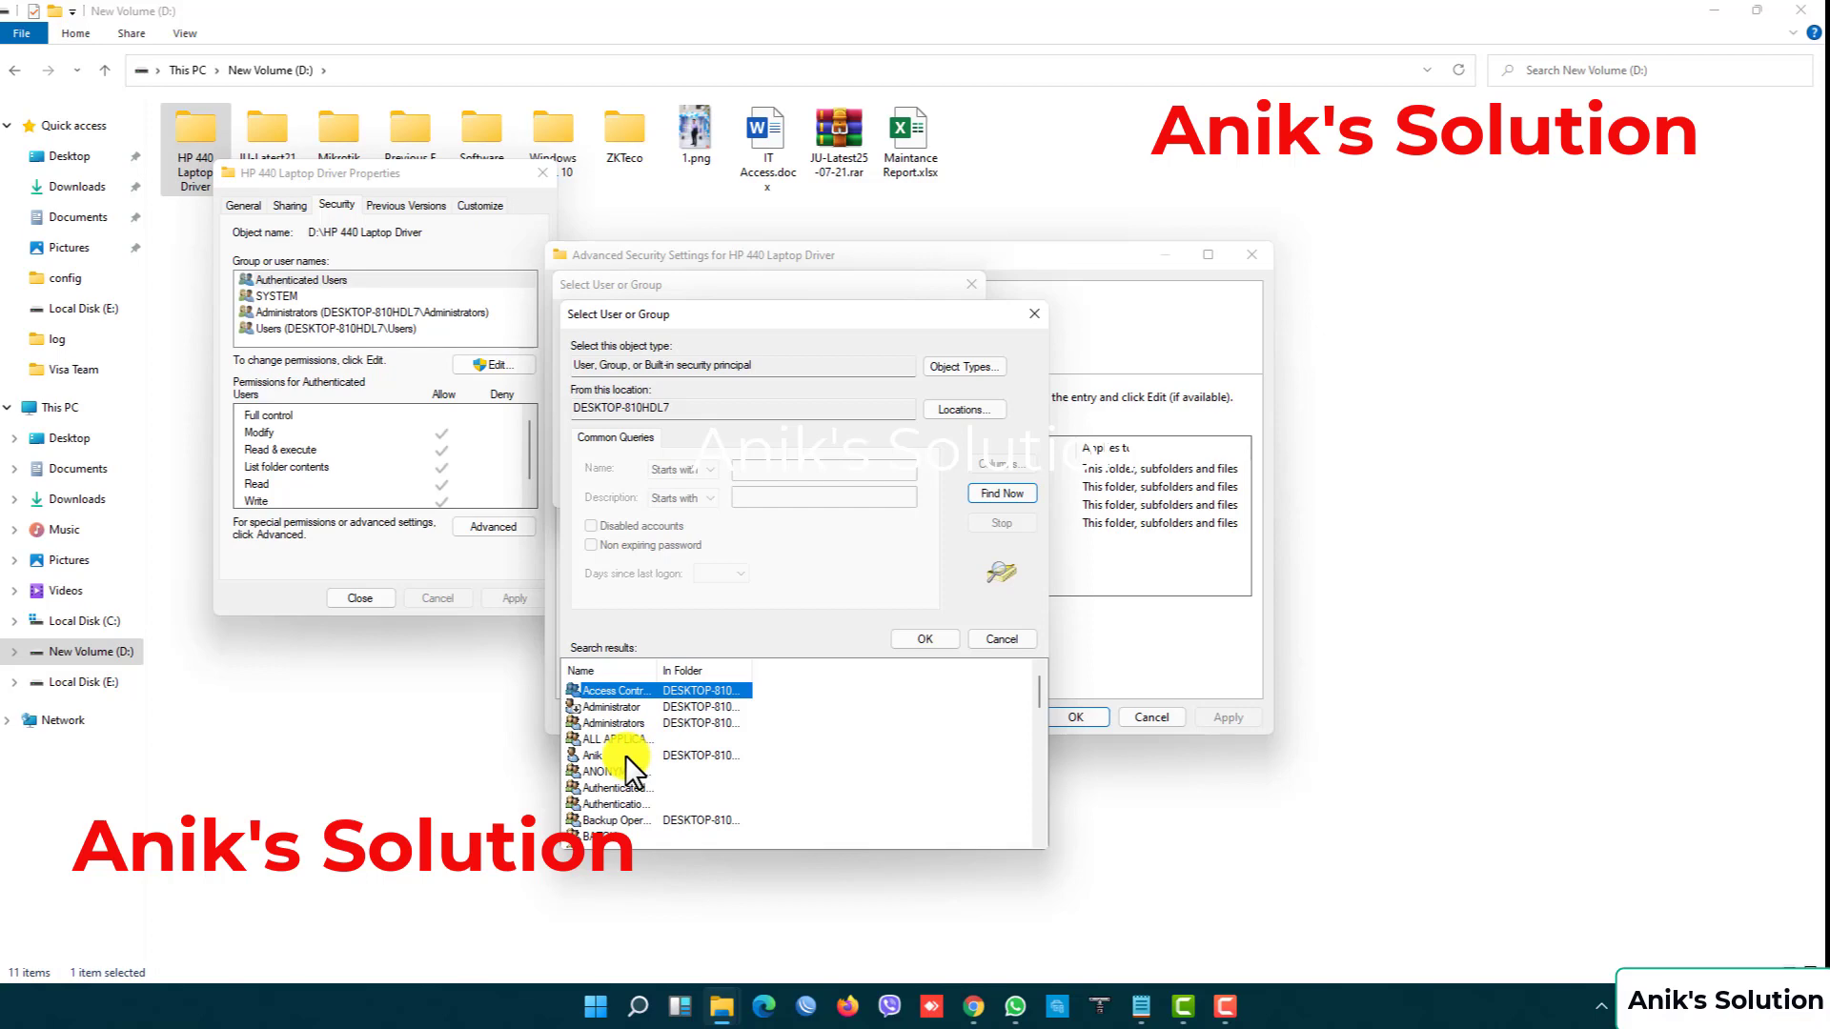
scroll(625, 755, "down", 2)
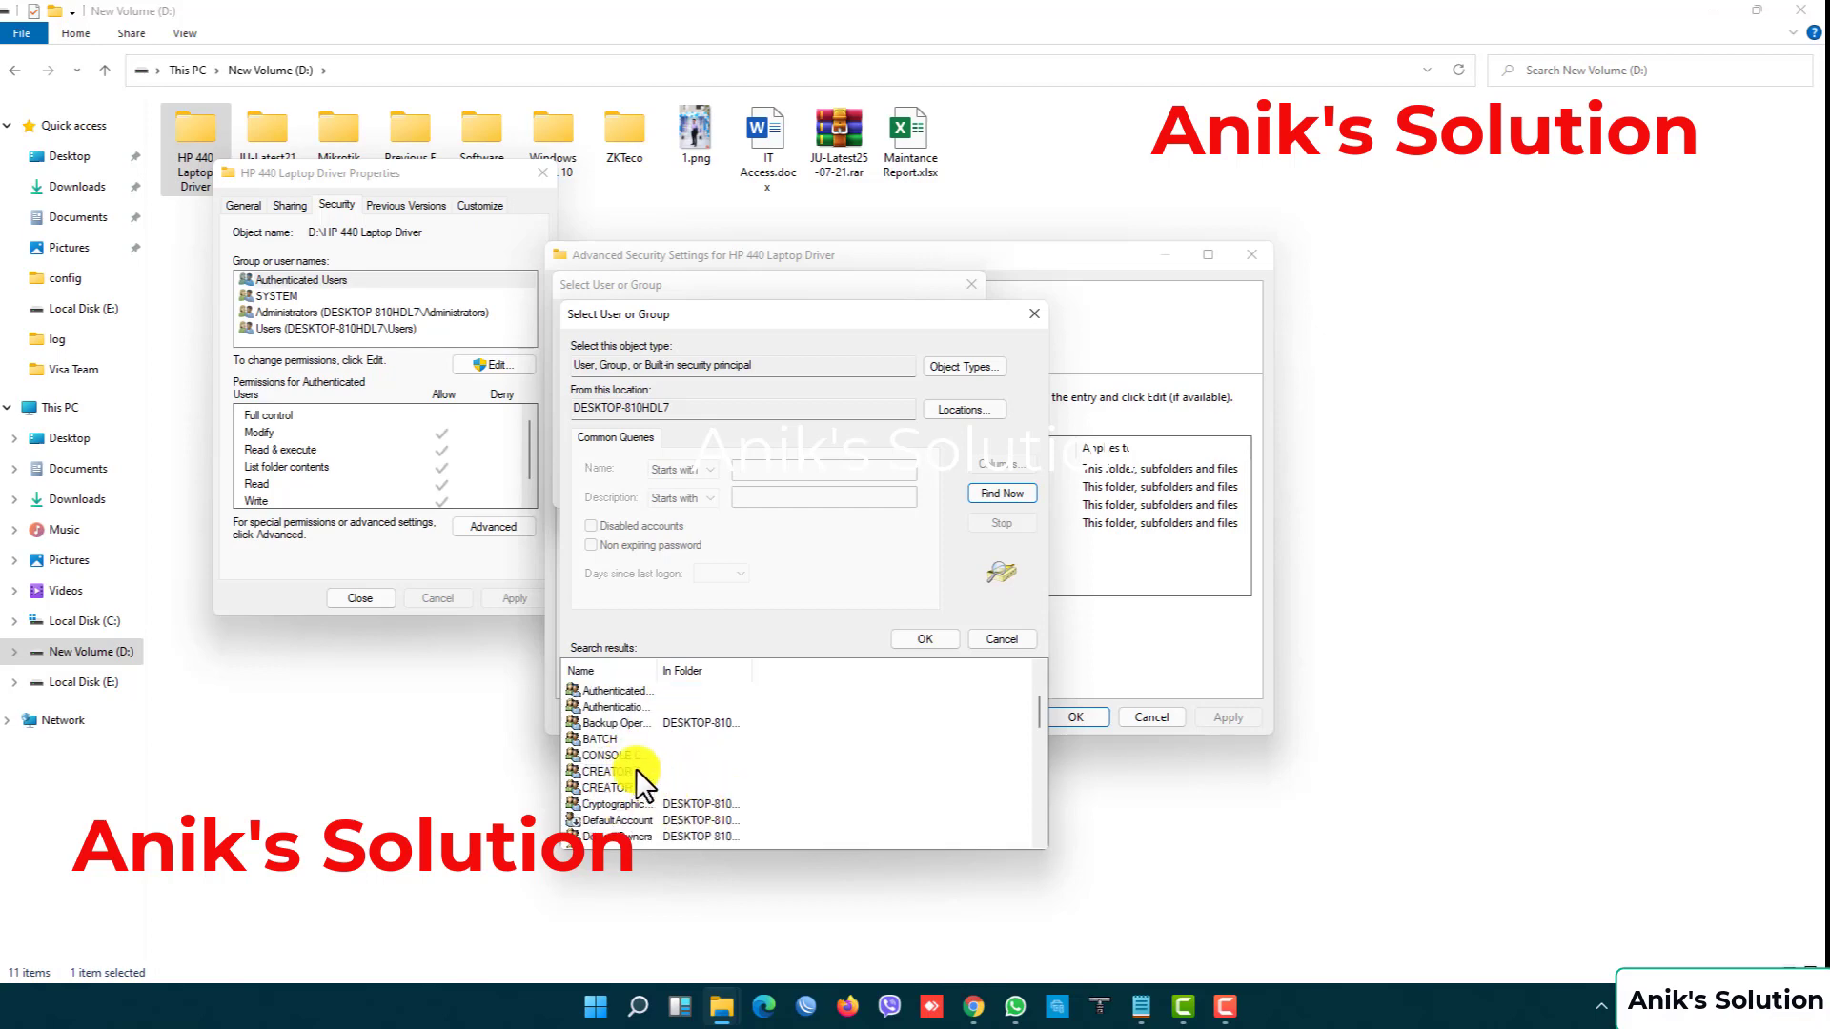
scroll(610, 753, "down", 2)
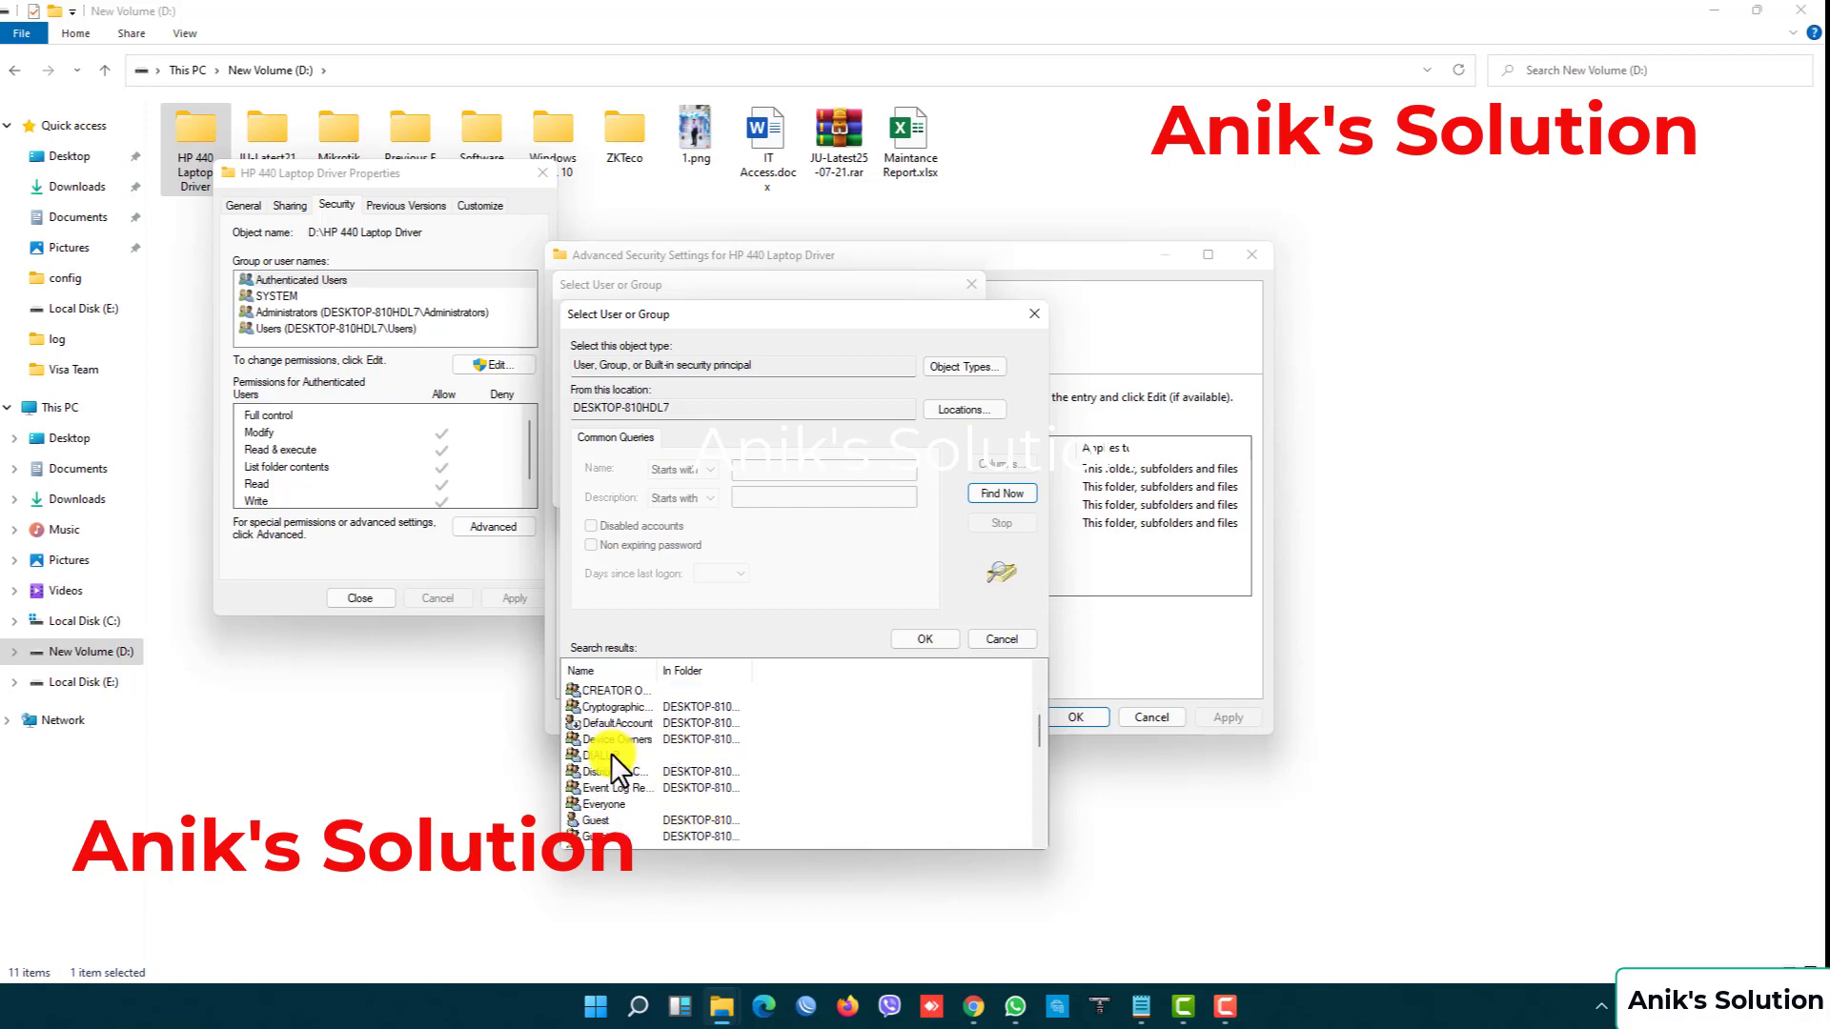
left_click(606, 803)
left_click(913, 638)
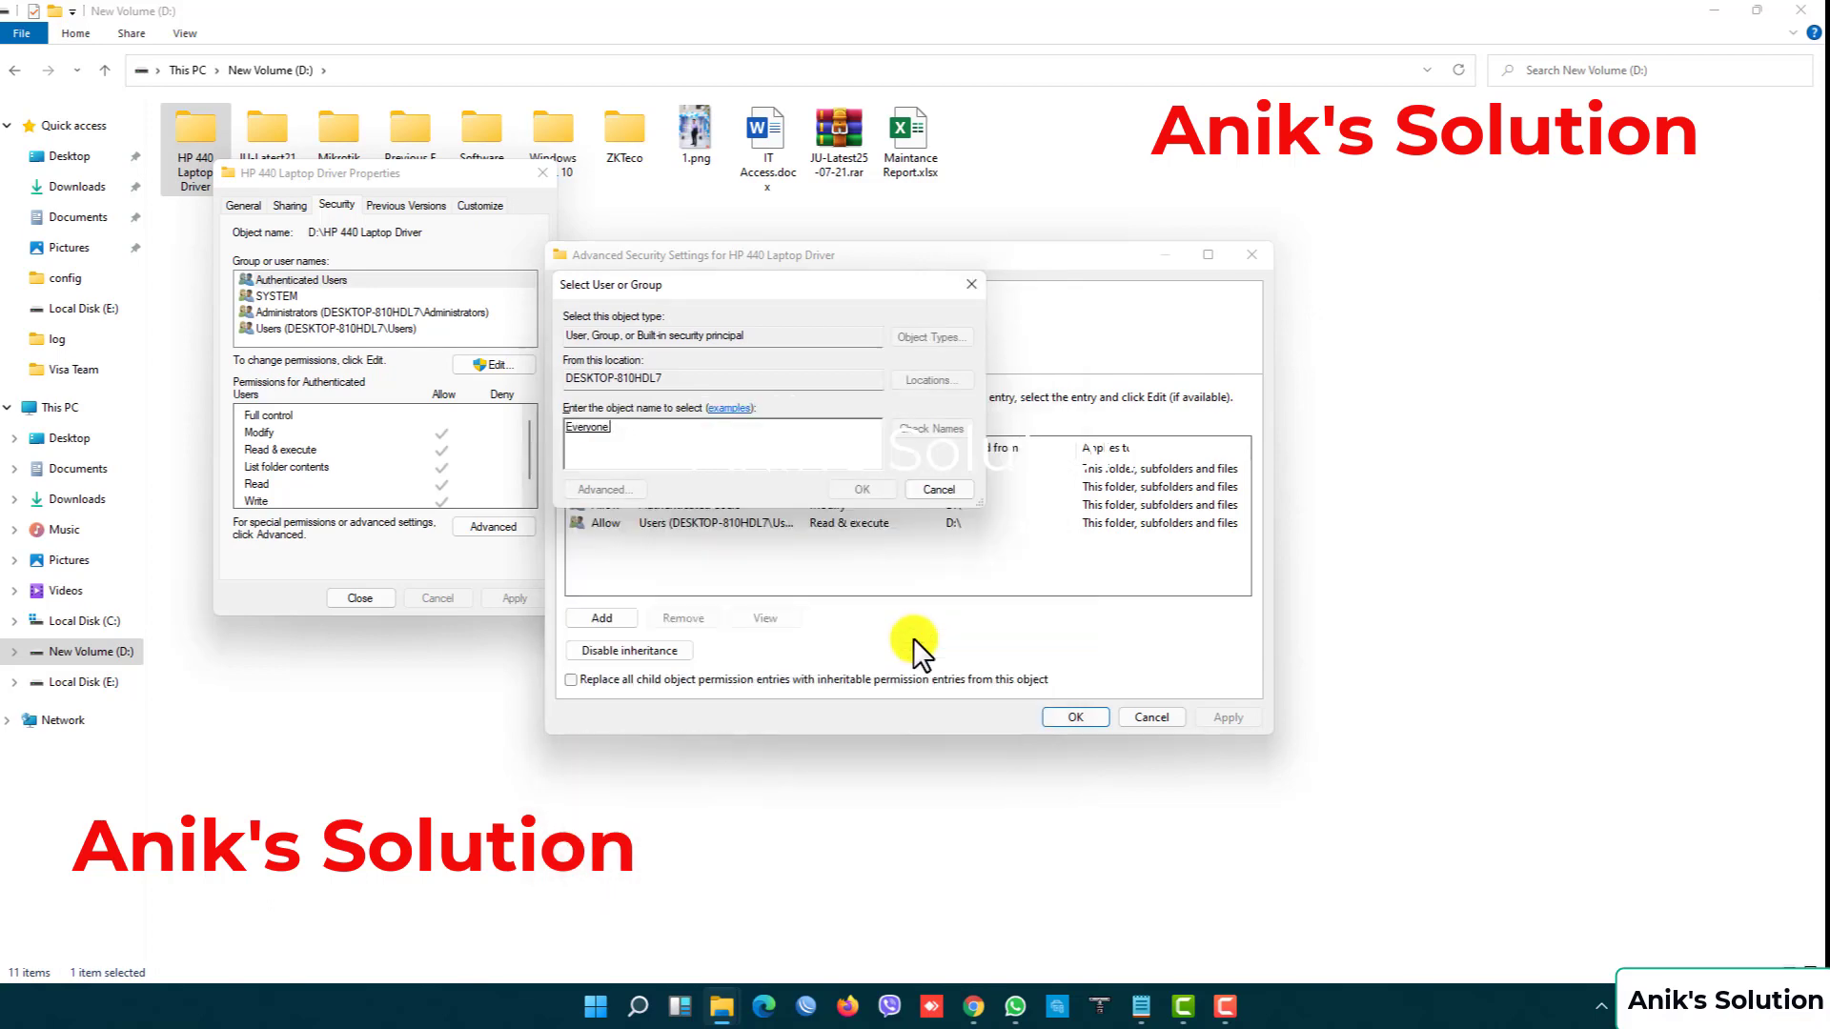
left_click(864, 489)
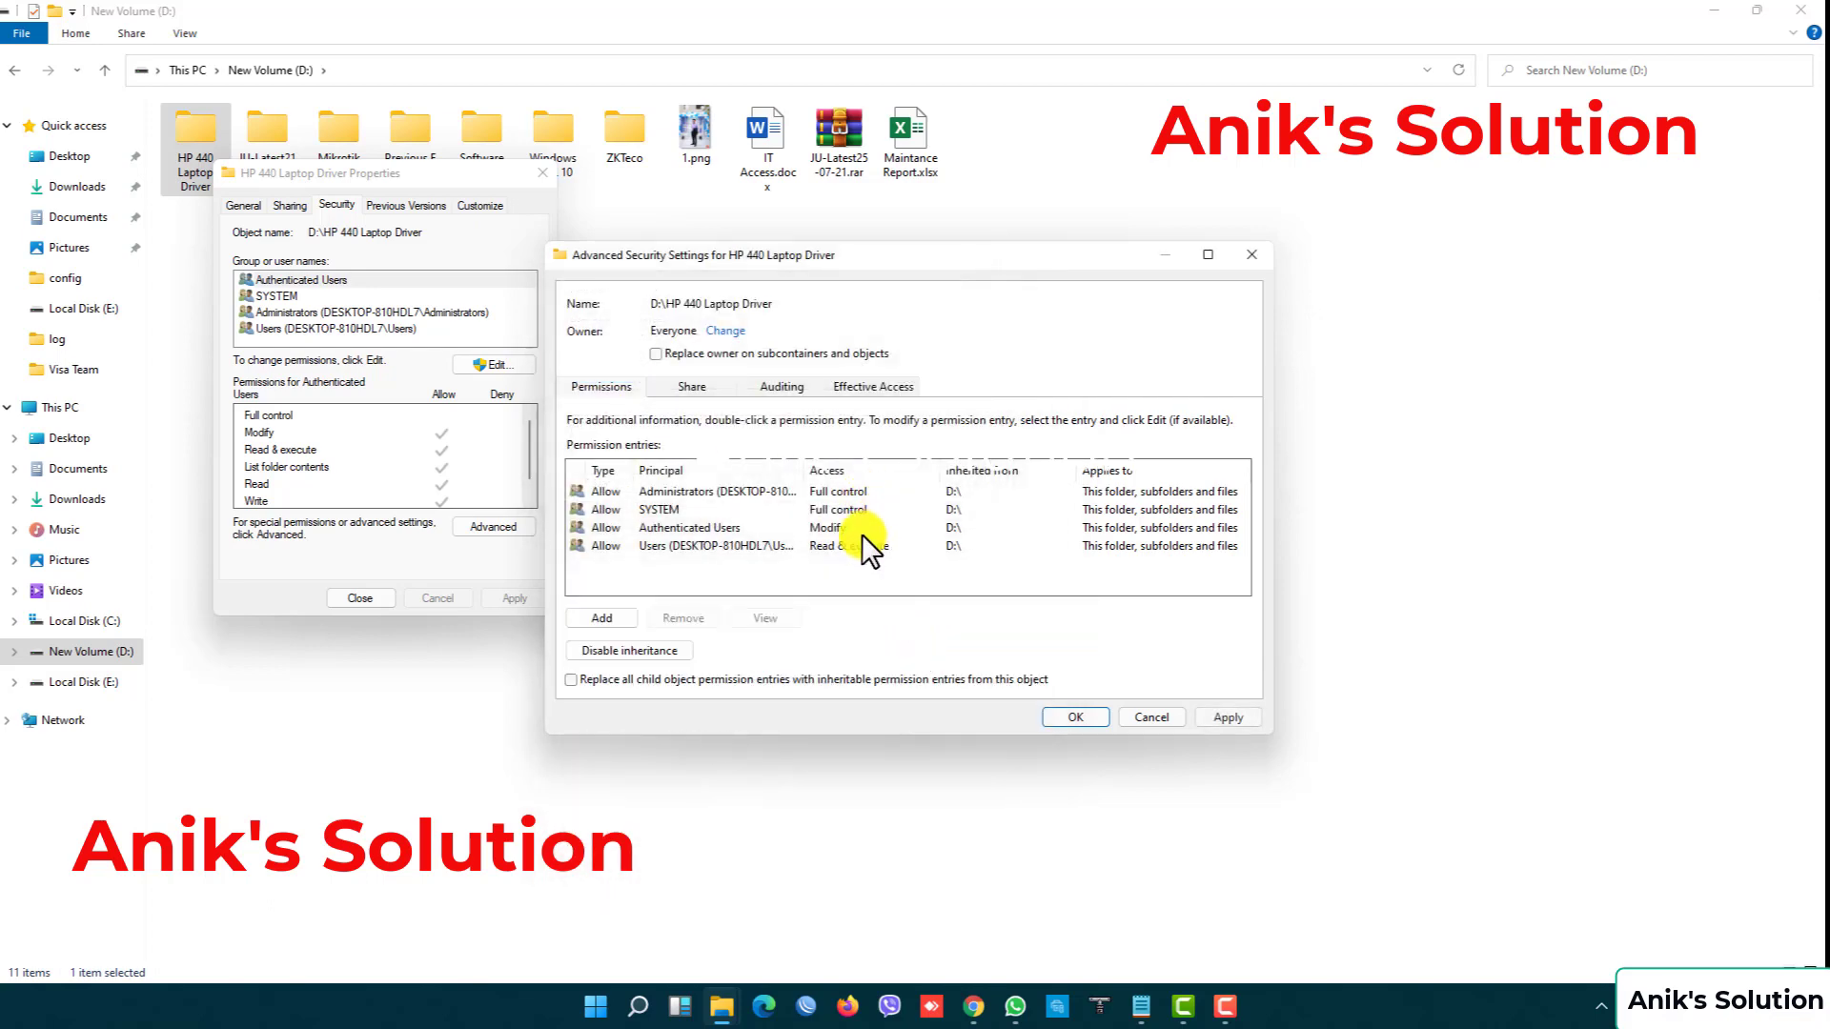
Apply the owner change, and close the advanced security settings and the folder's properties
left_click(1212, 716)
left_click(1063, 573)
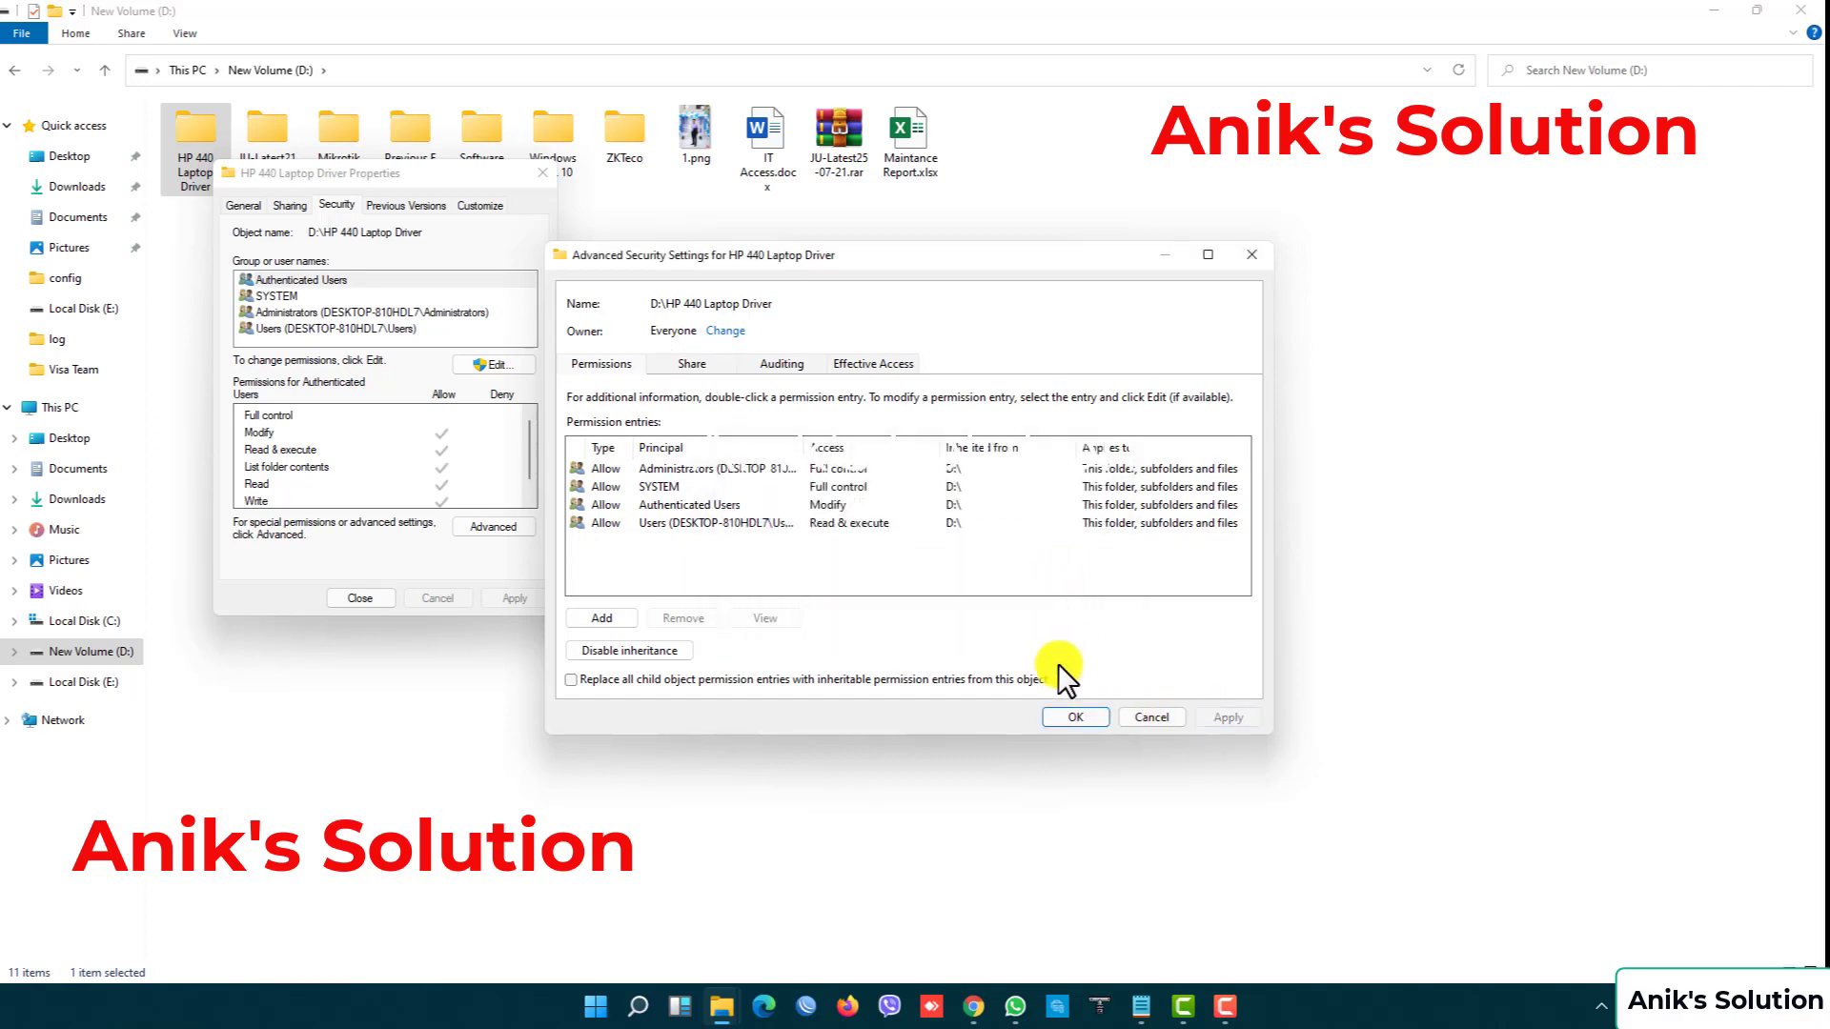
left_click(1071, 716)
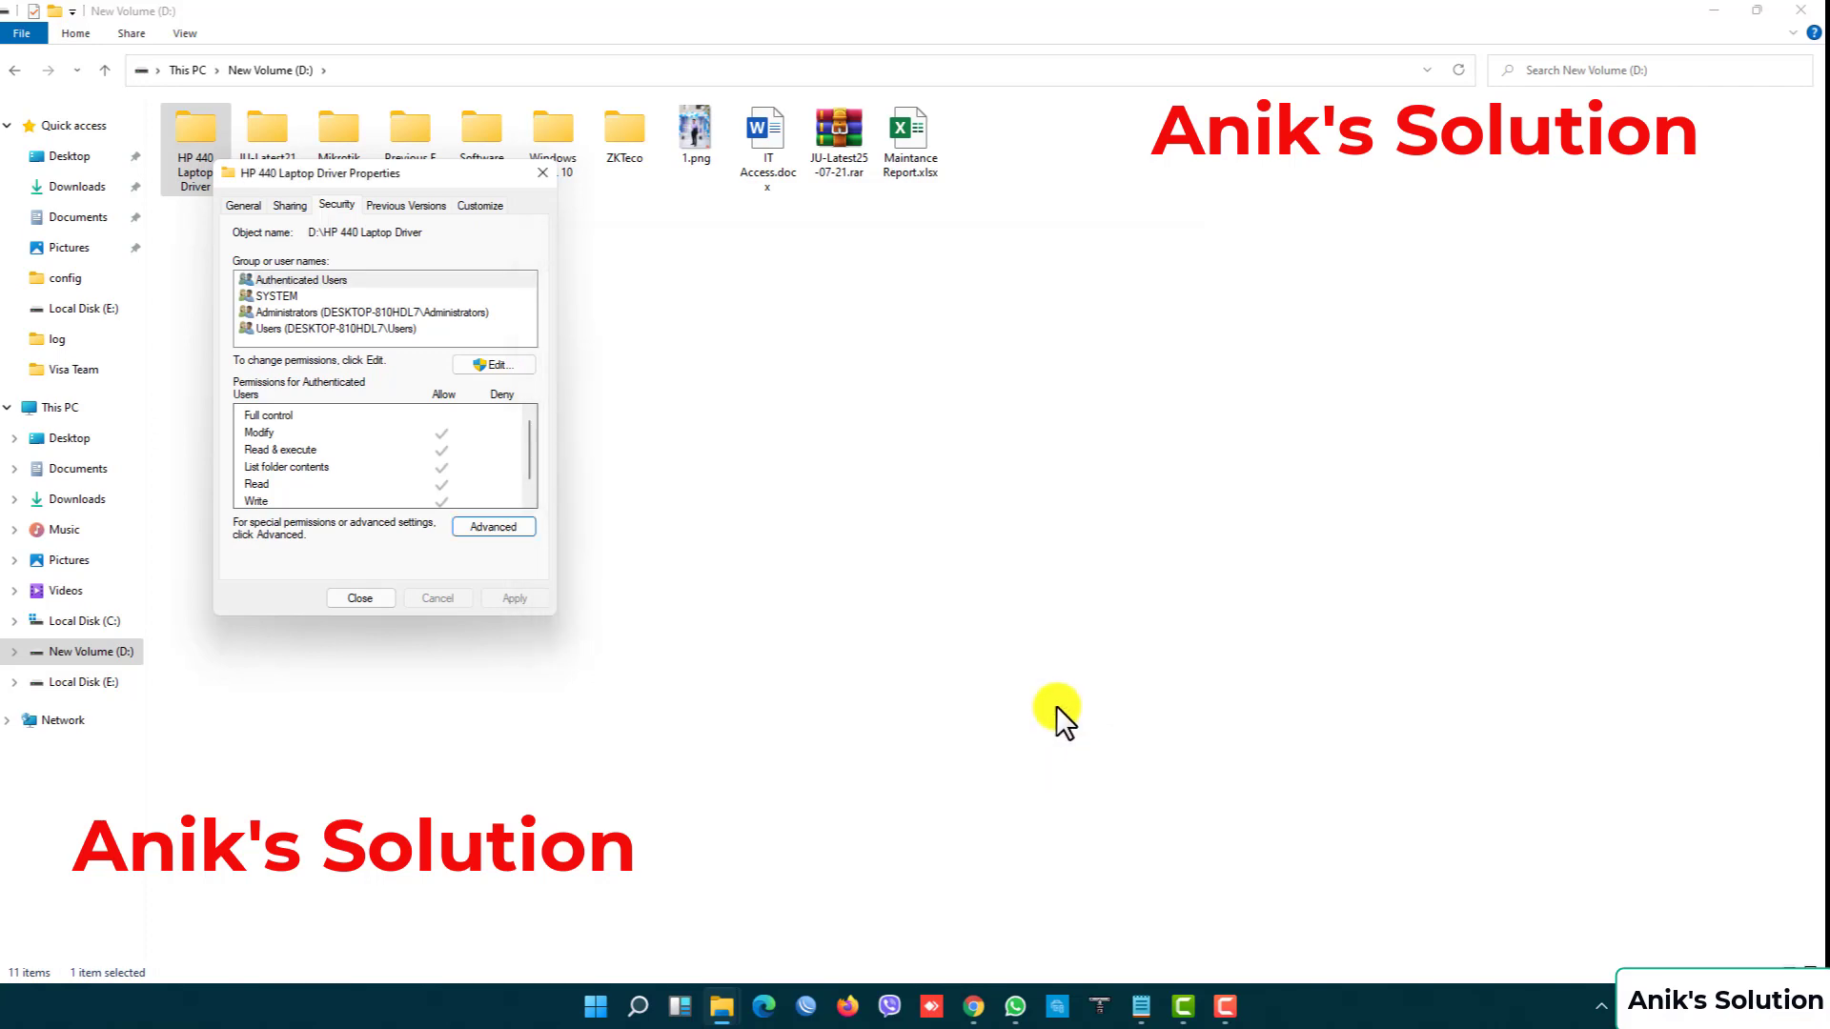
left_click(373, 600)
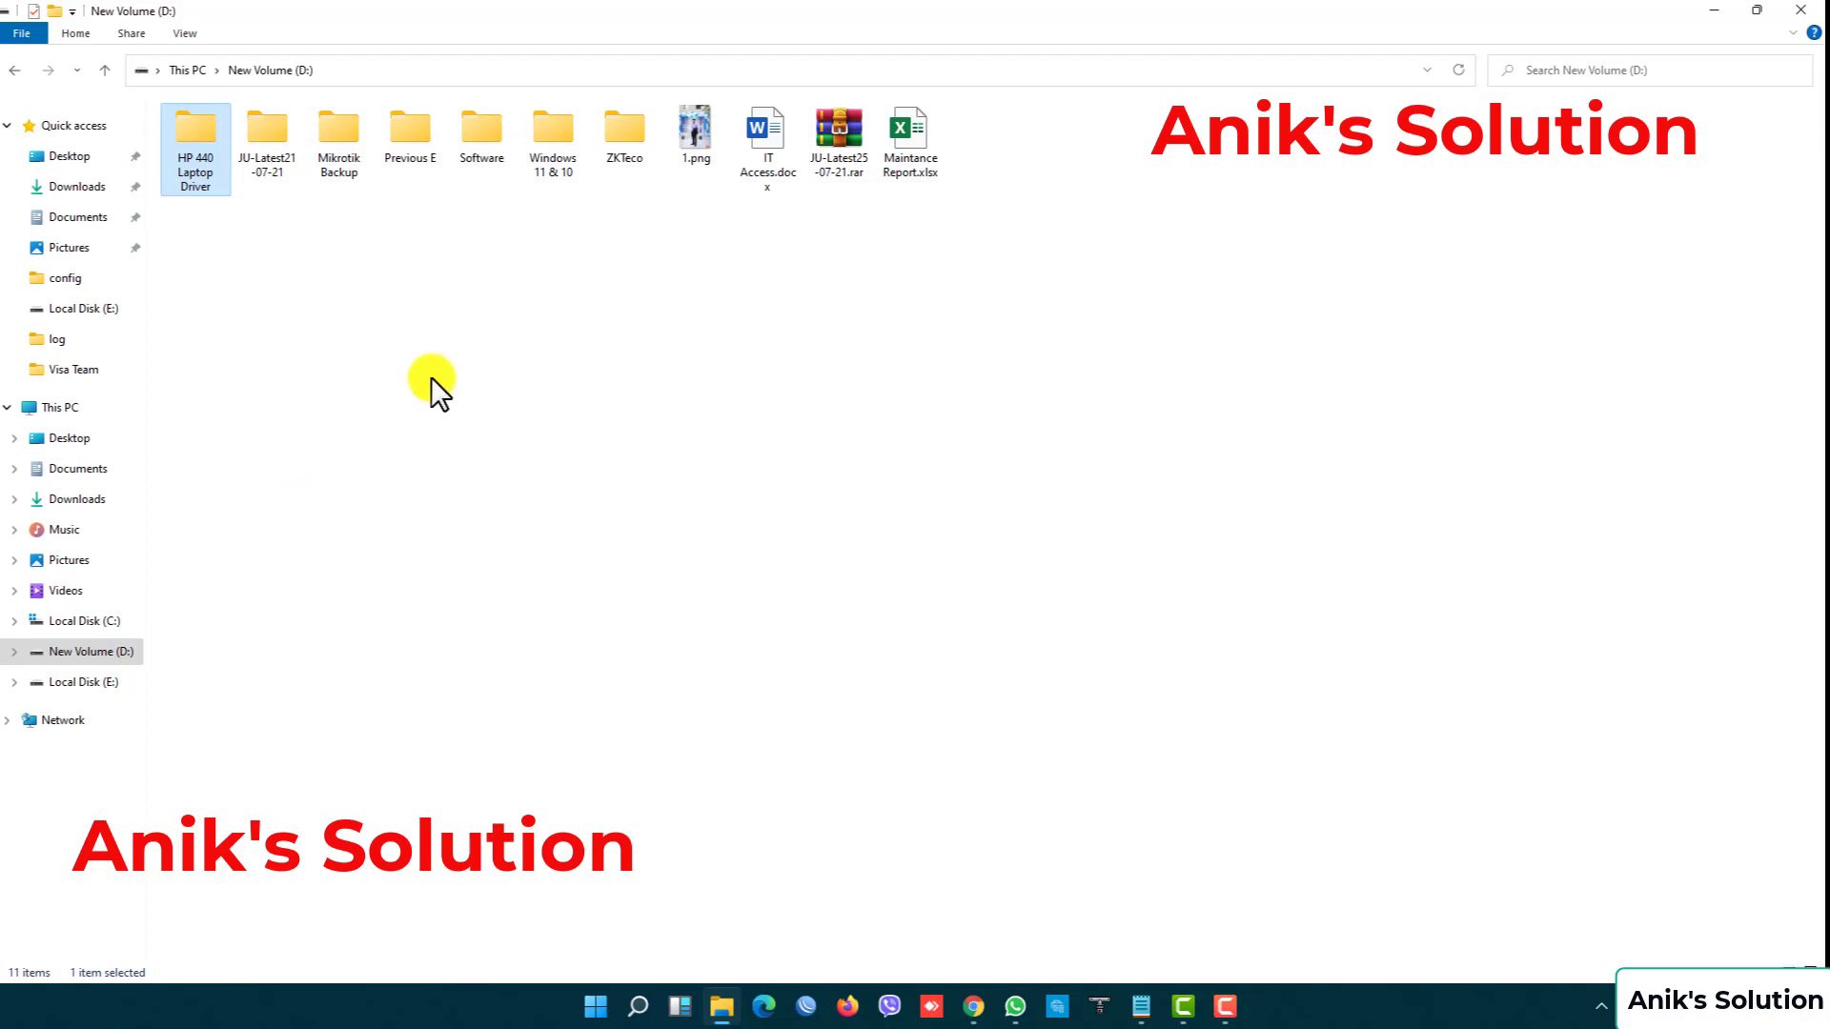
Close the drive window, open the network location \\192.168.68.108 with the Run command, and enter its shared HP 440 Laptop Driver folder
left_click(1800, 10)
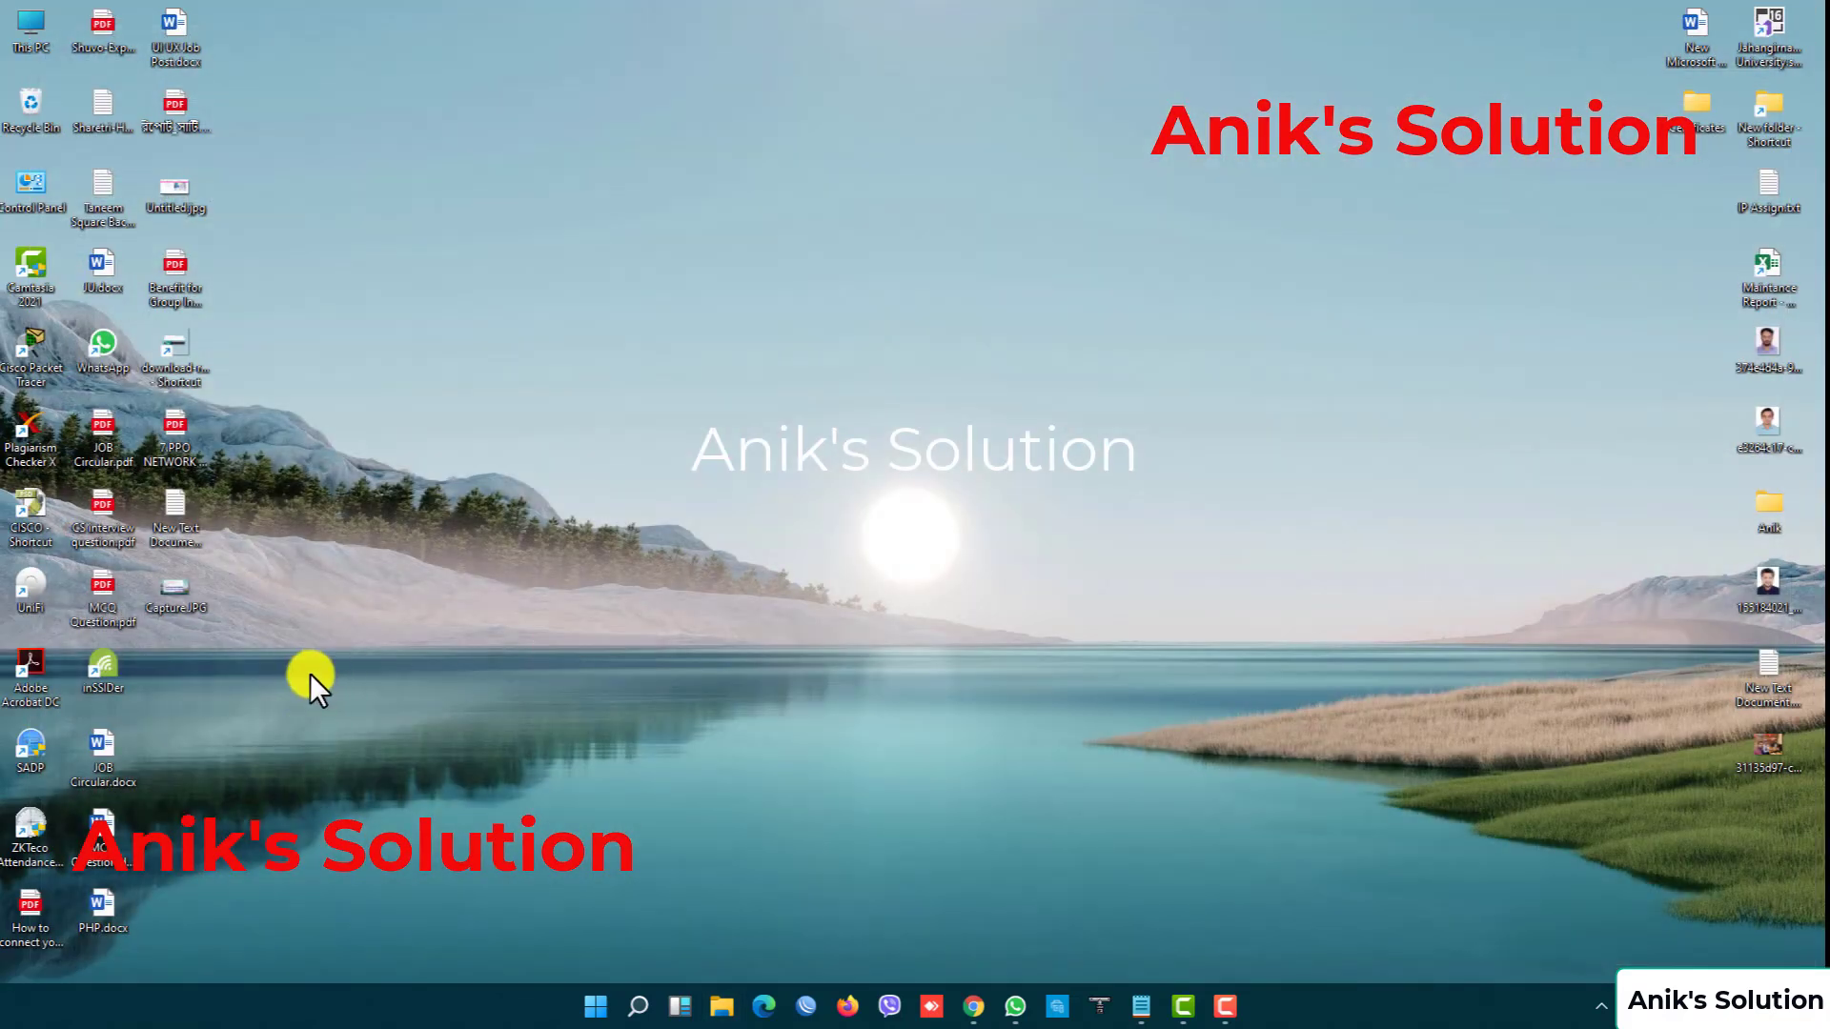
key("super+r")
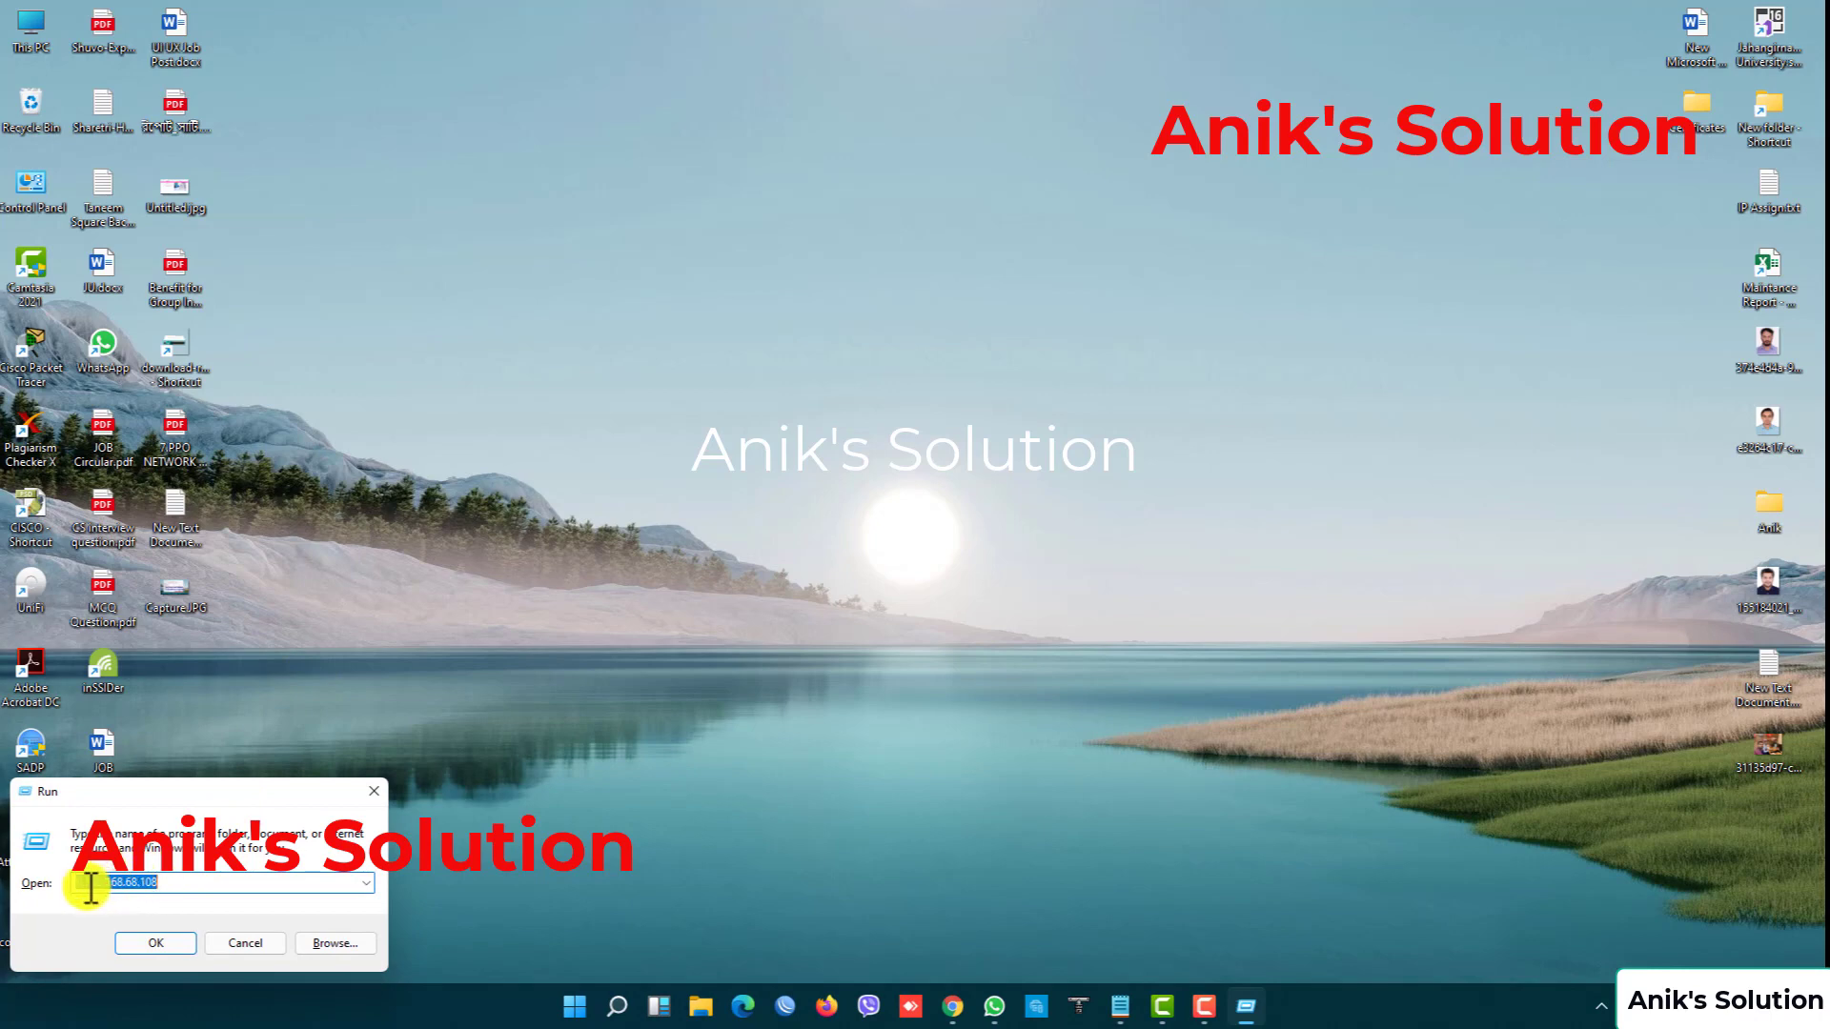
left_click(168, 883)
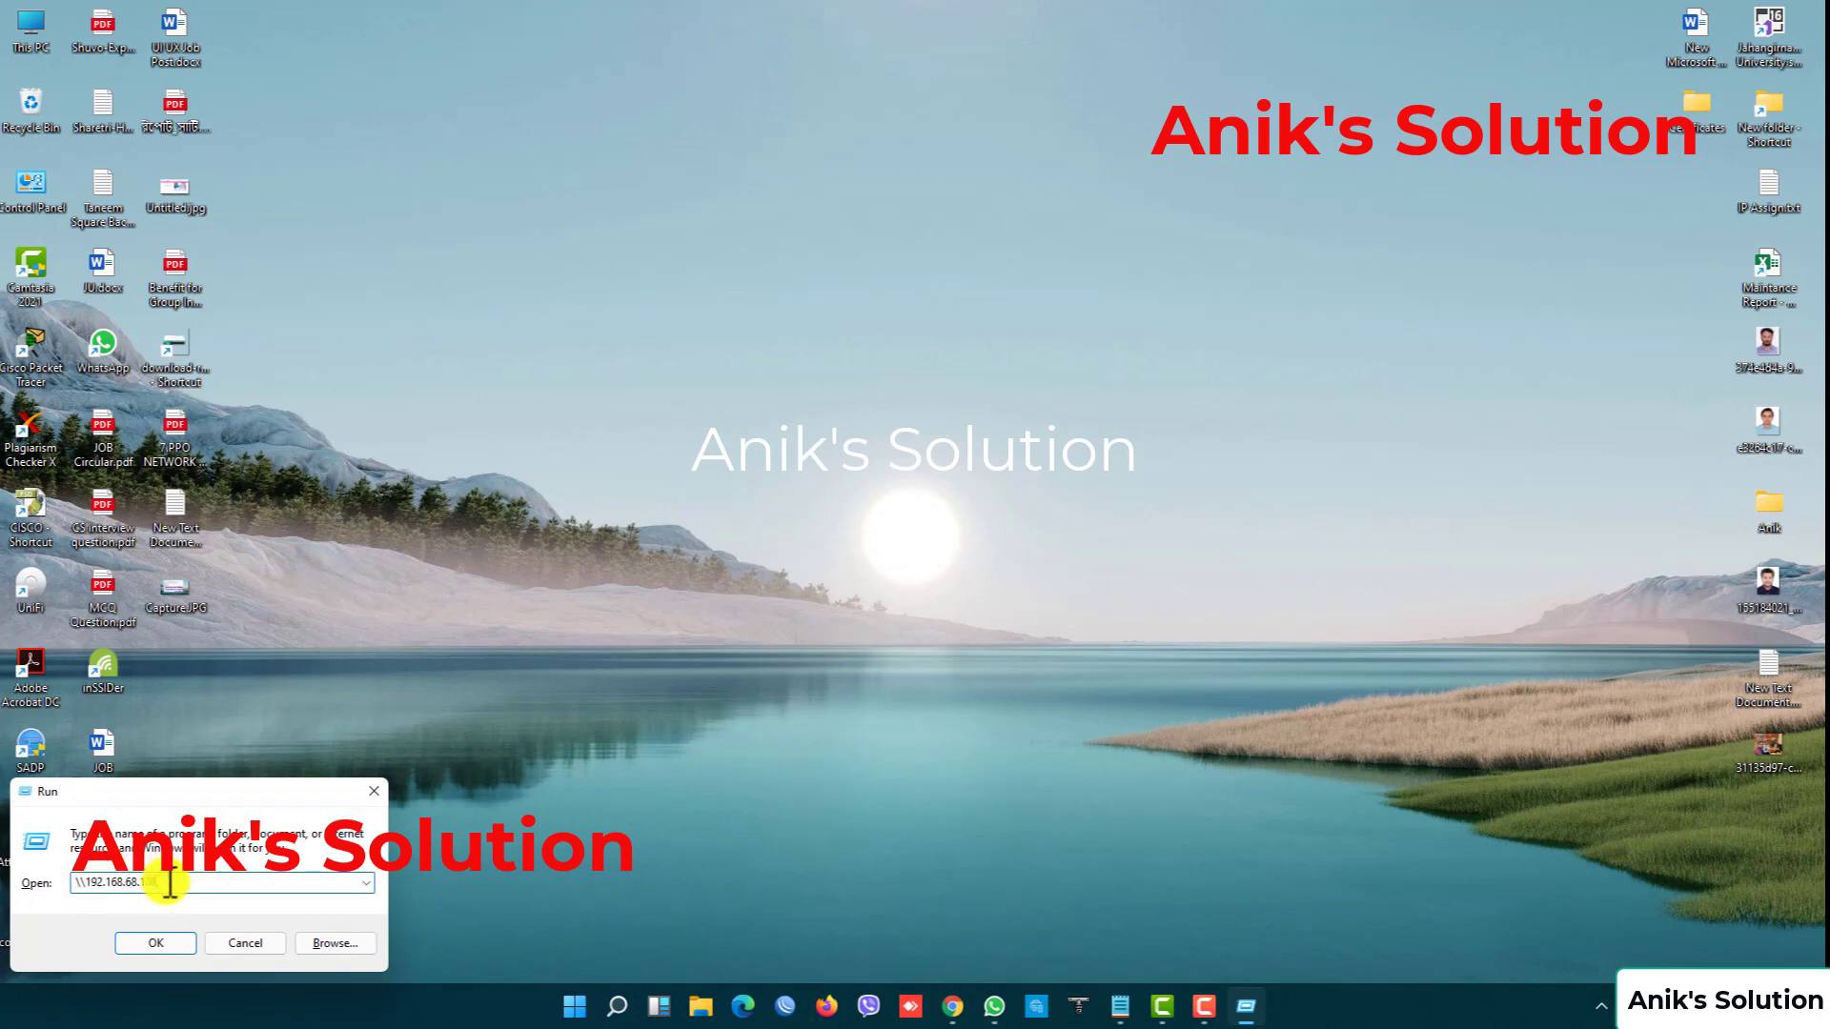
left_click(167, 940)
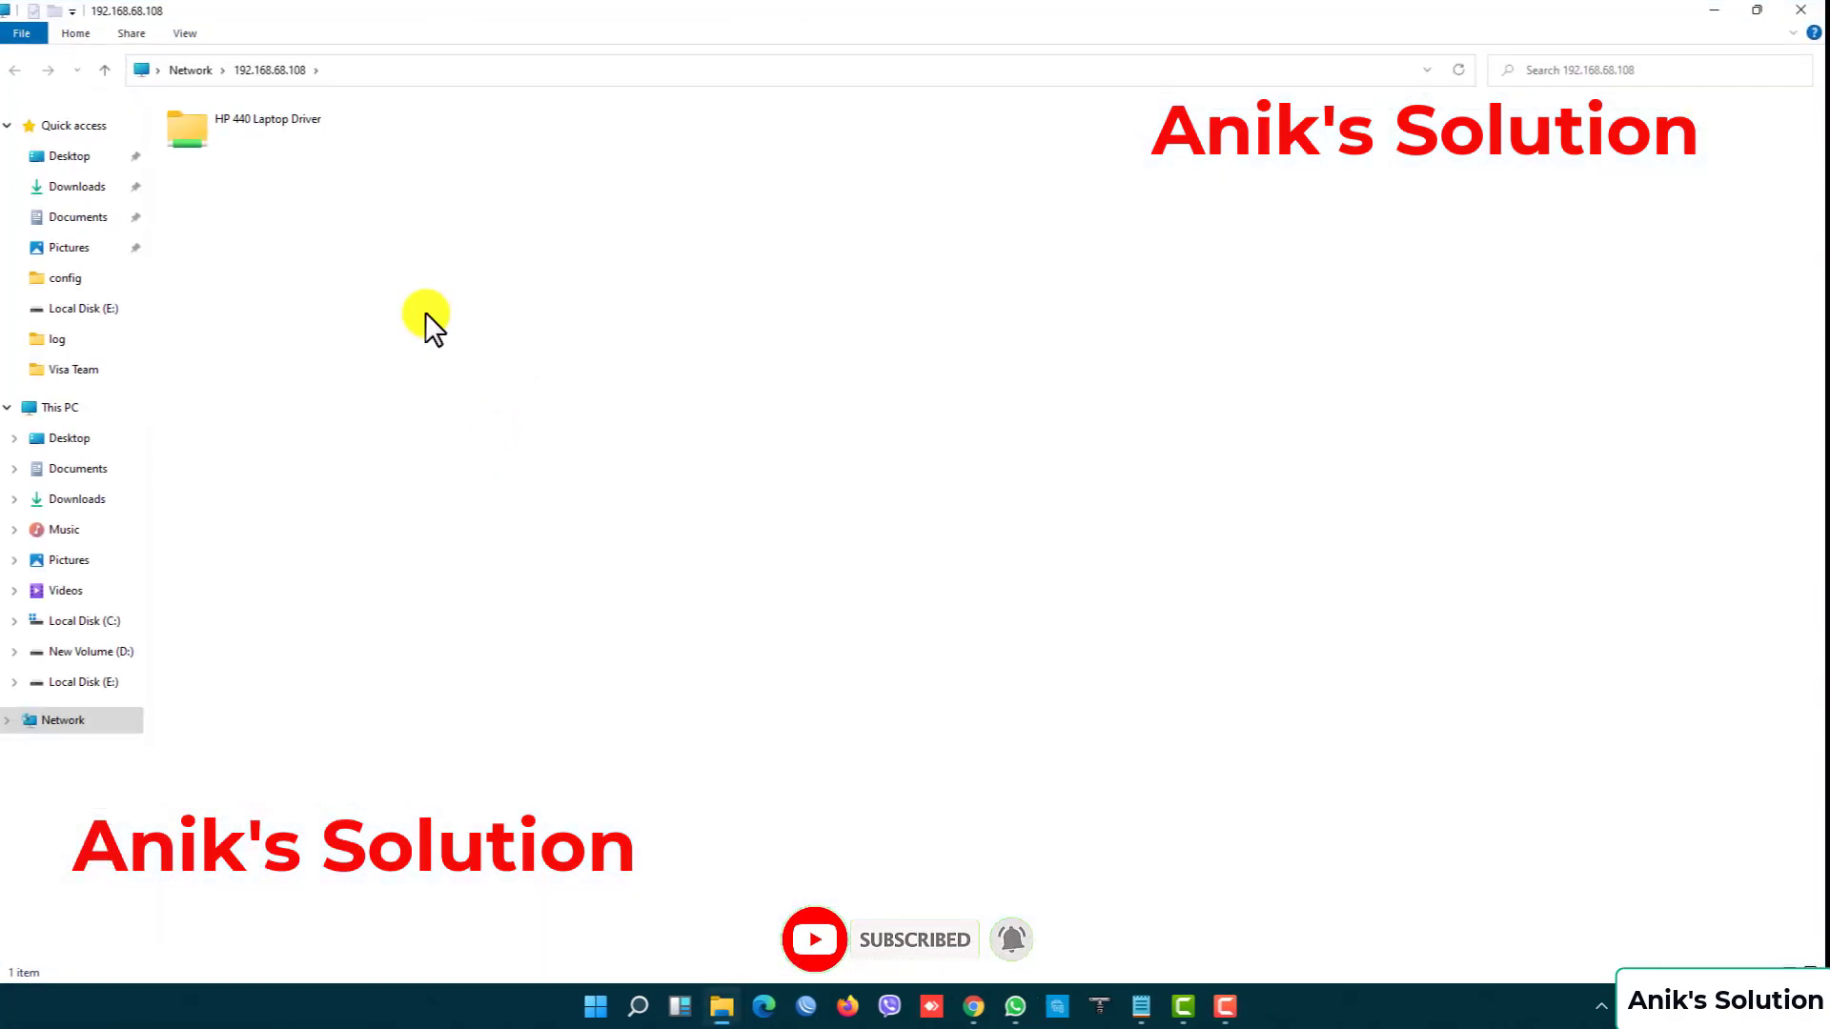
double_click(273, 143)
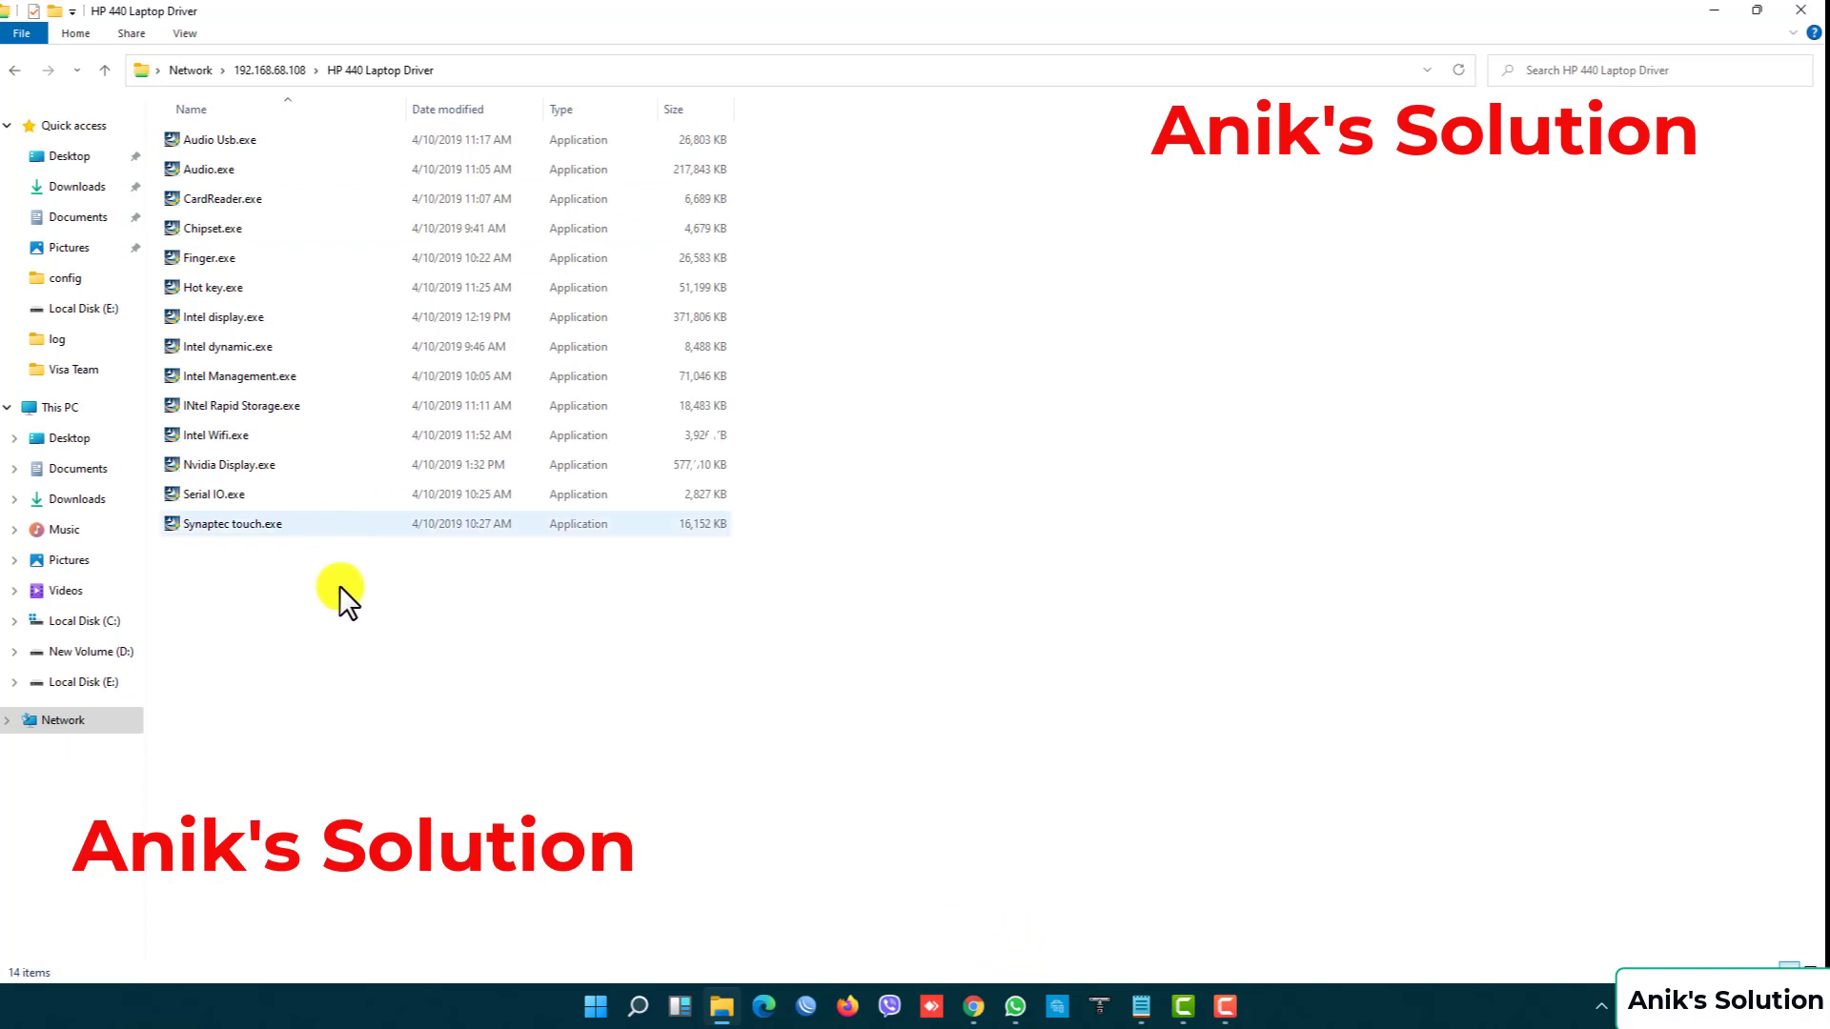
Create a folder with the default name inside the network share, refresh the listing, and close the window
right_click(339, 615)
mouse_move(405, 839)
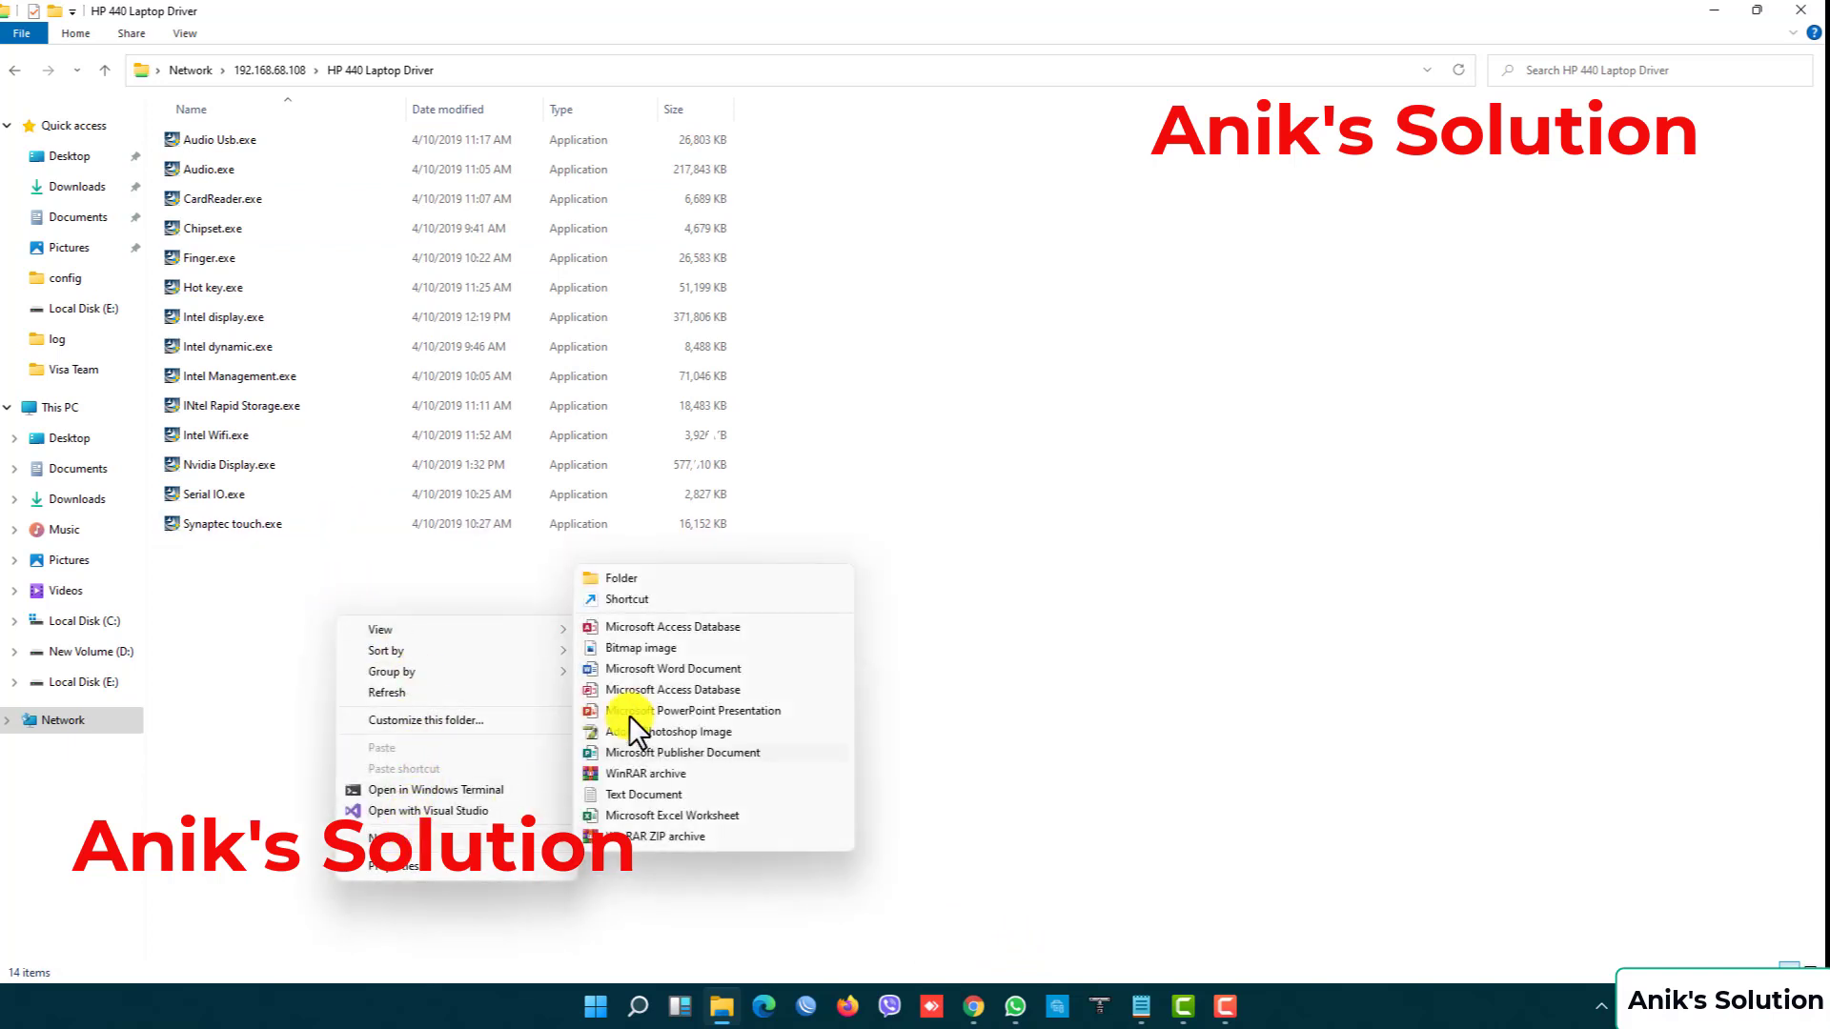
left_click(612, 577)
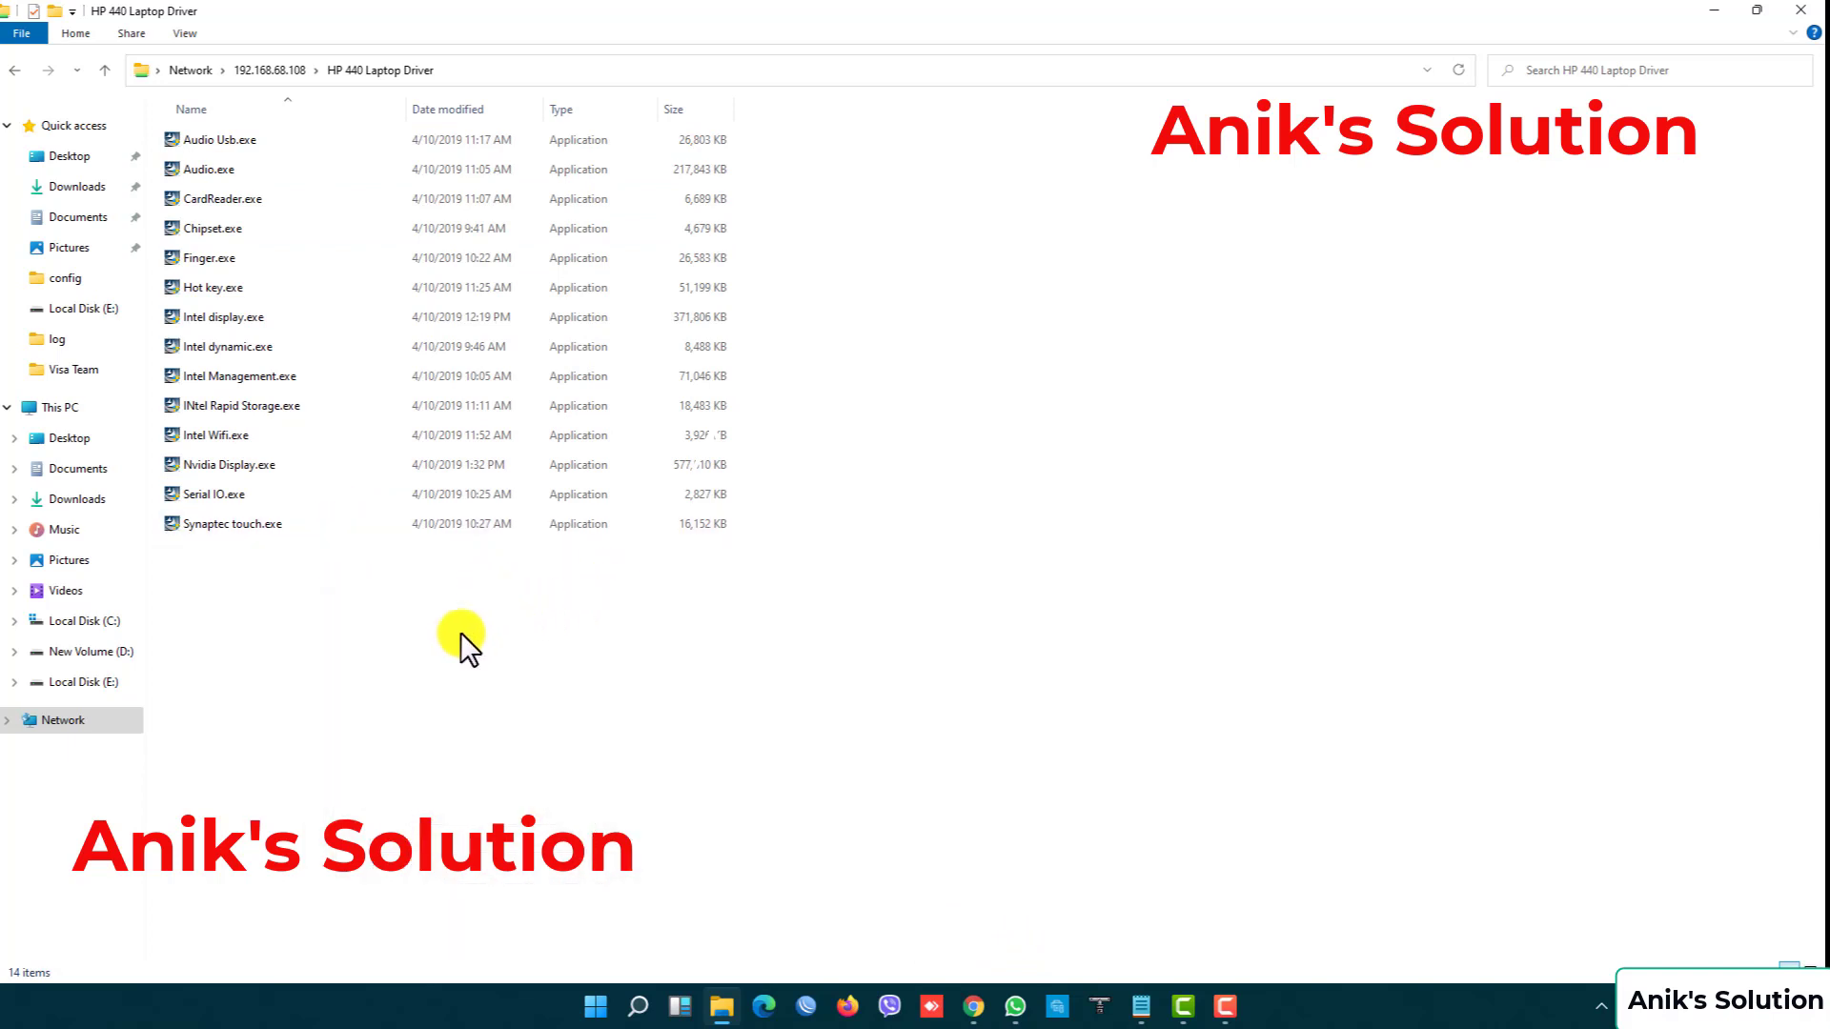
right_click(447, 664)
left_click(511, 744)
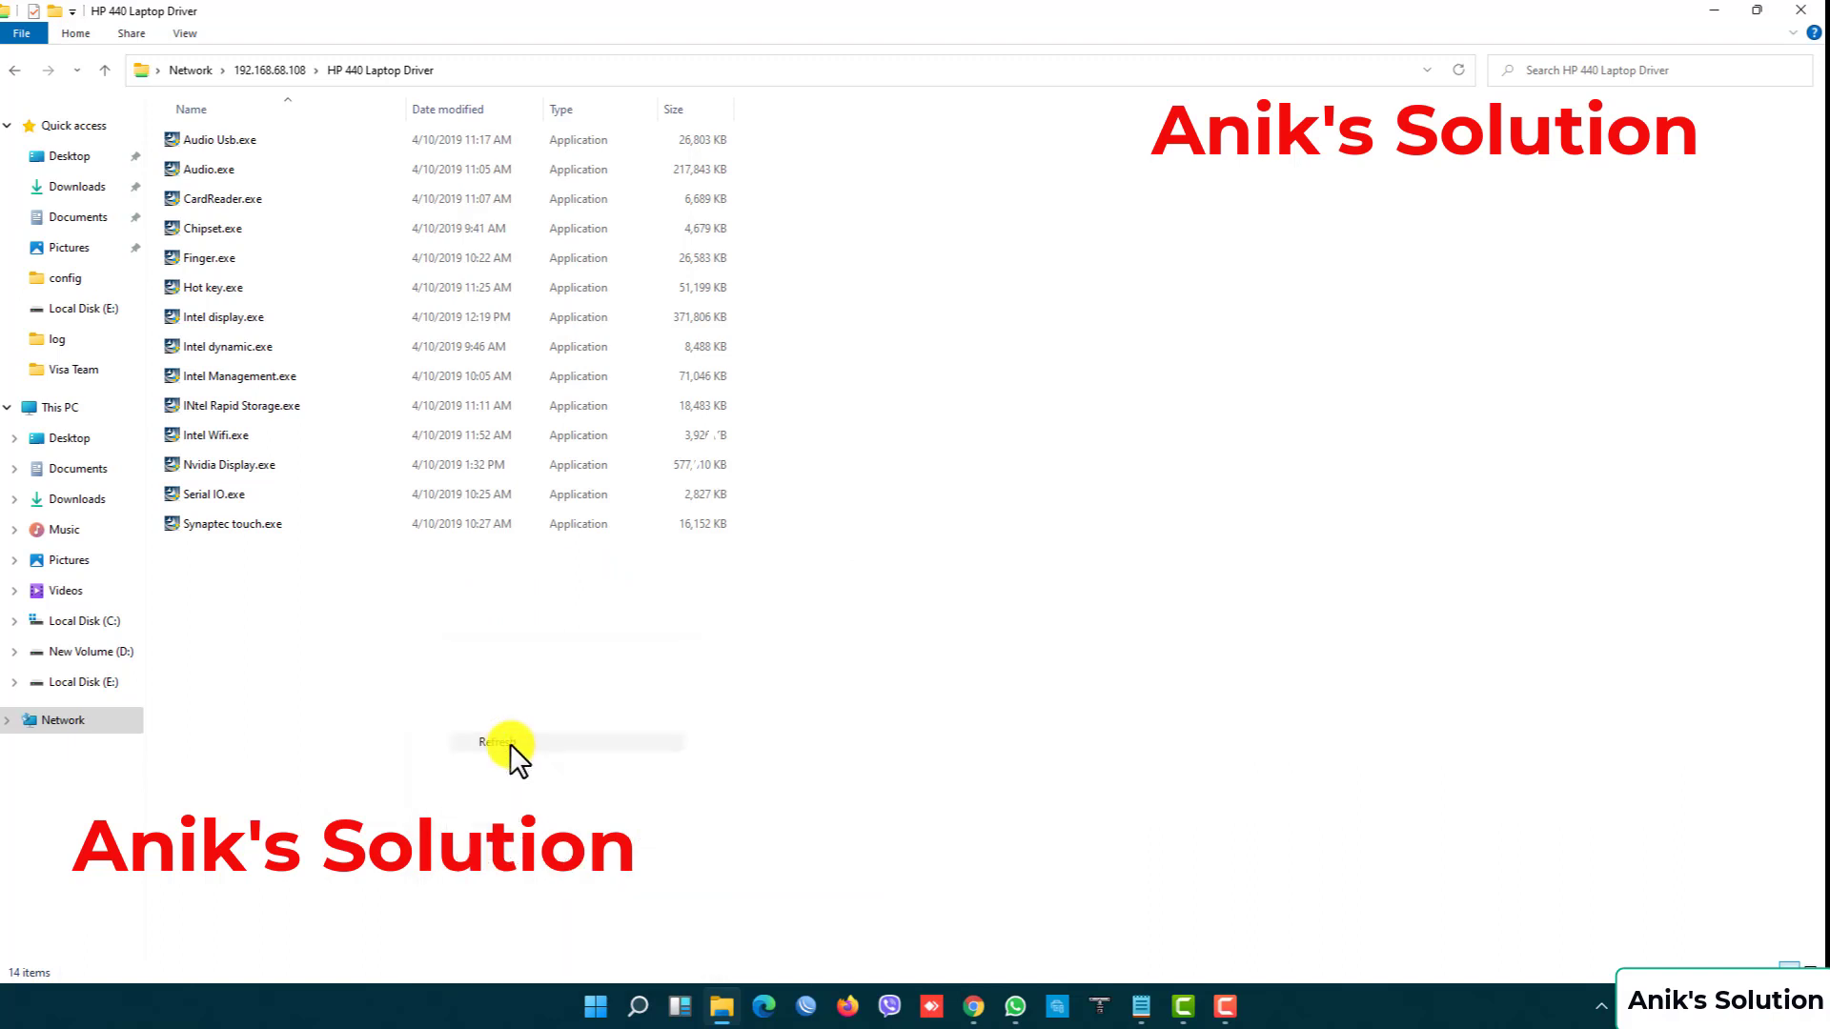
key("Return")
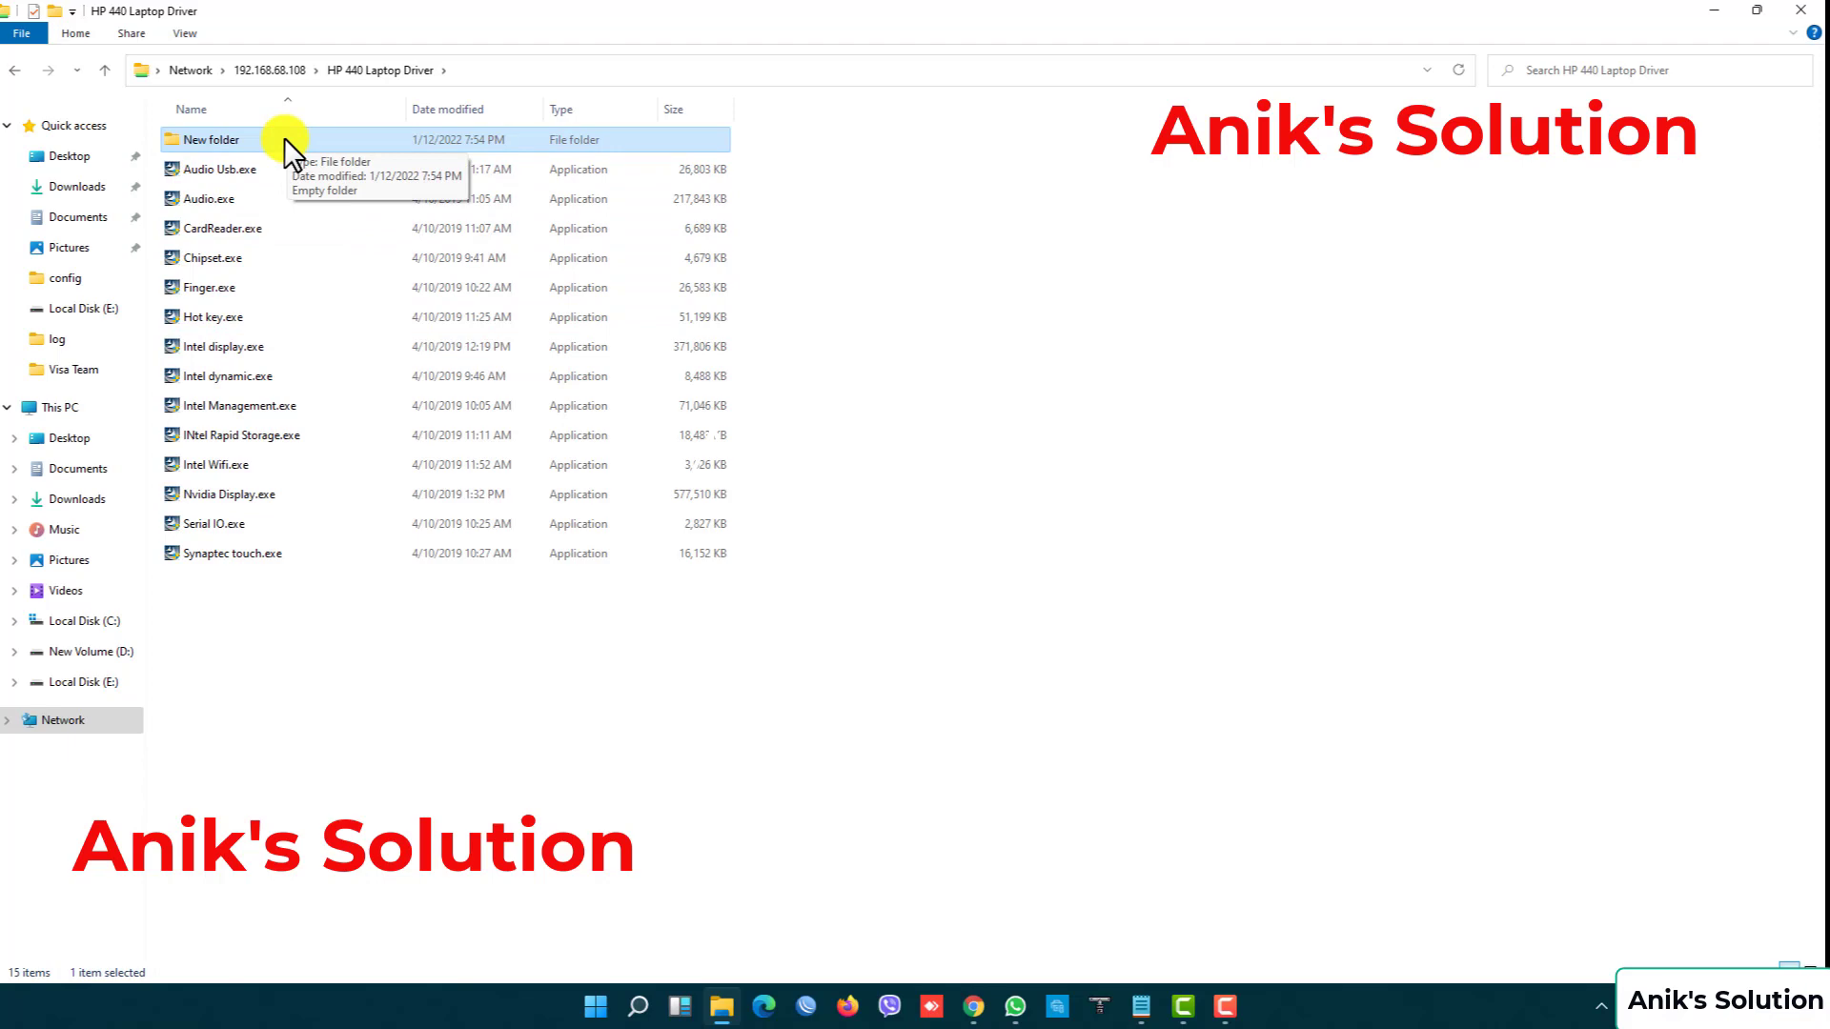
left_click(1799, 11)
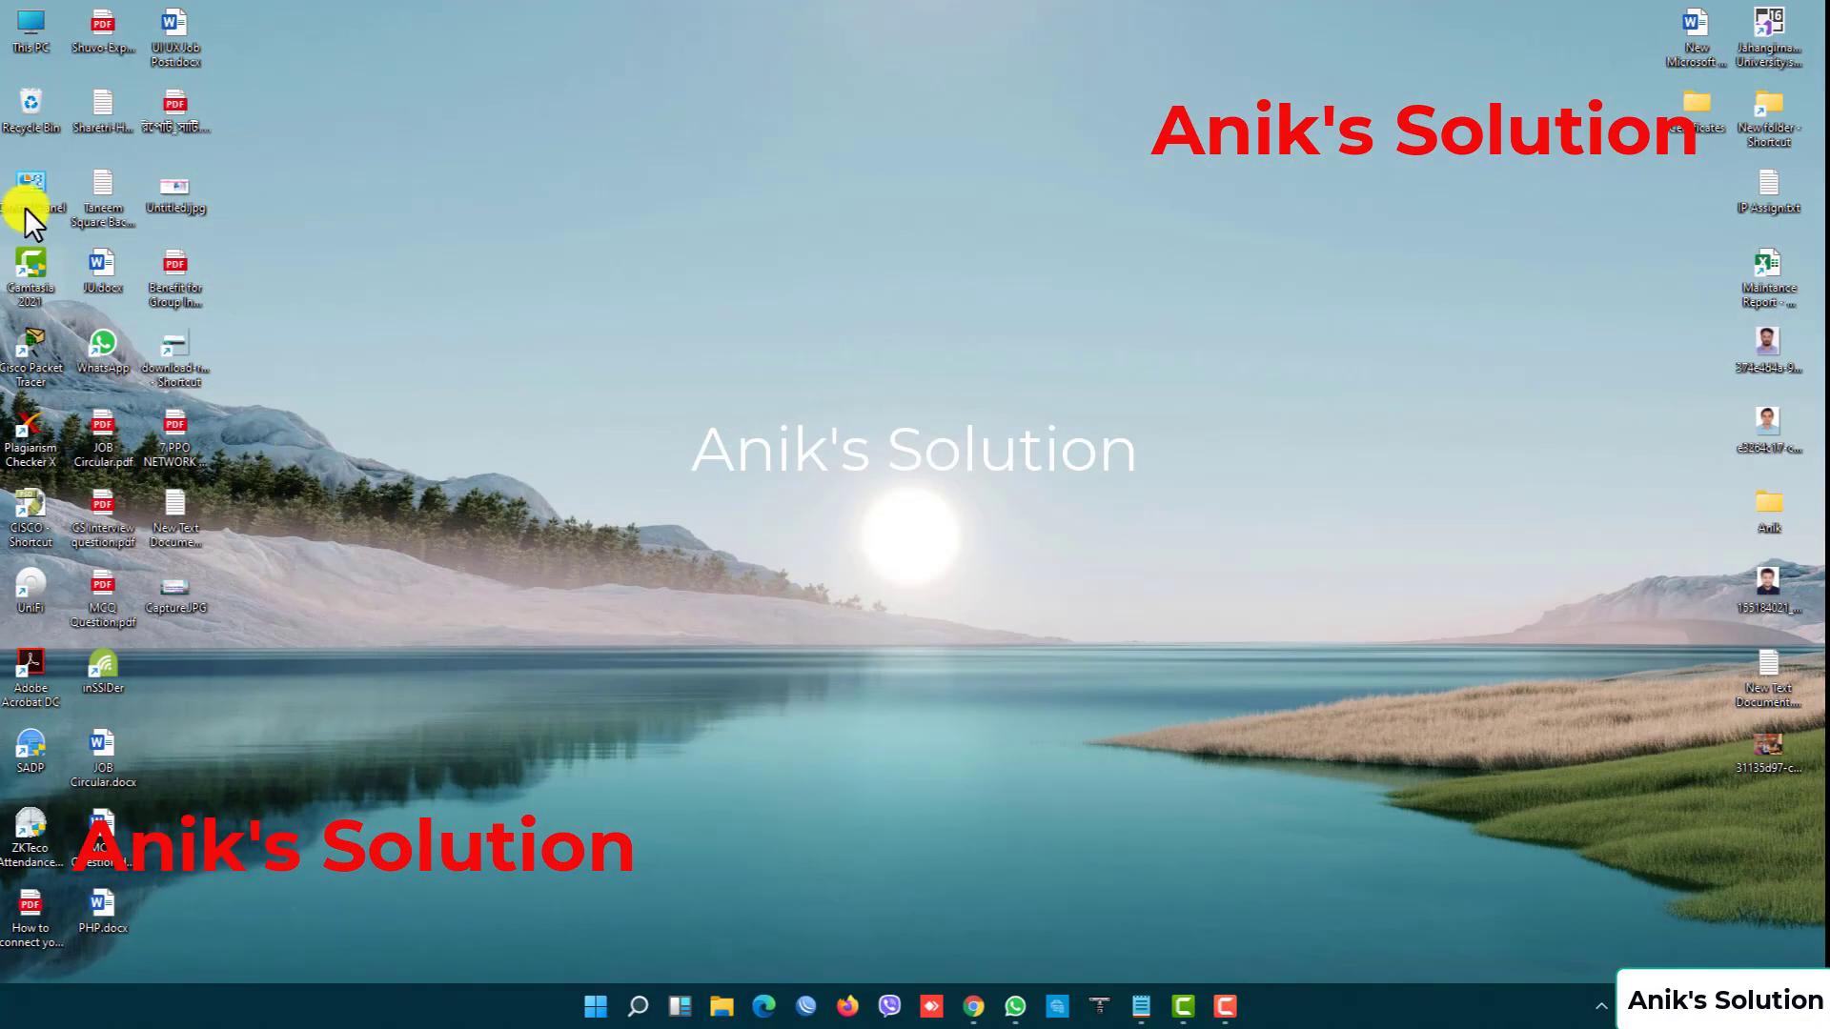
Check the local HP 440 Laptop Driver folder on New Volume (D:) for the folder created over the network, and close the window
double_click(38, 21)
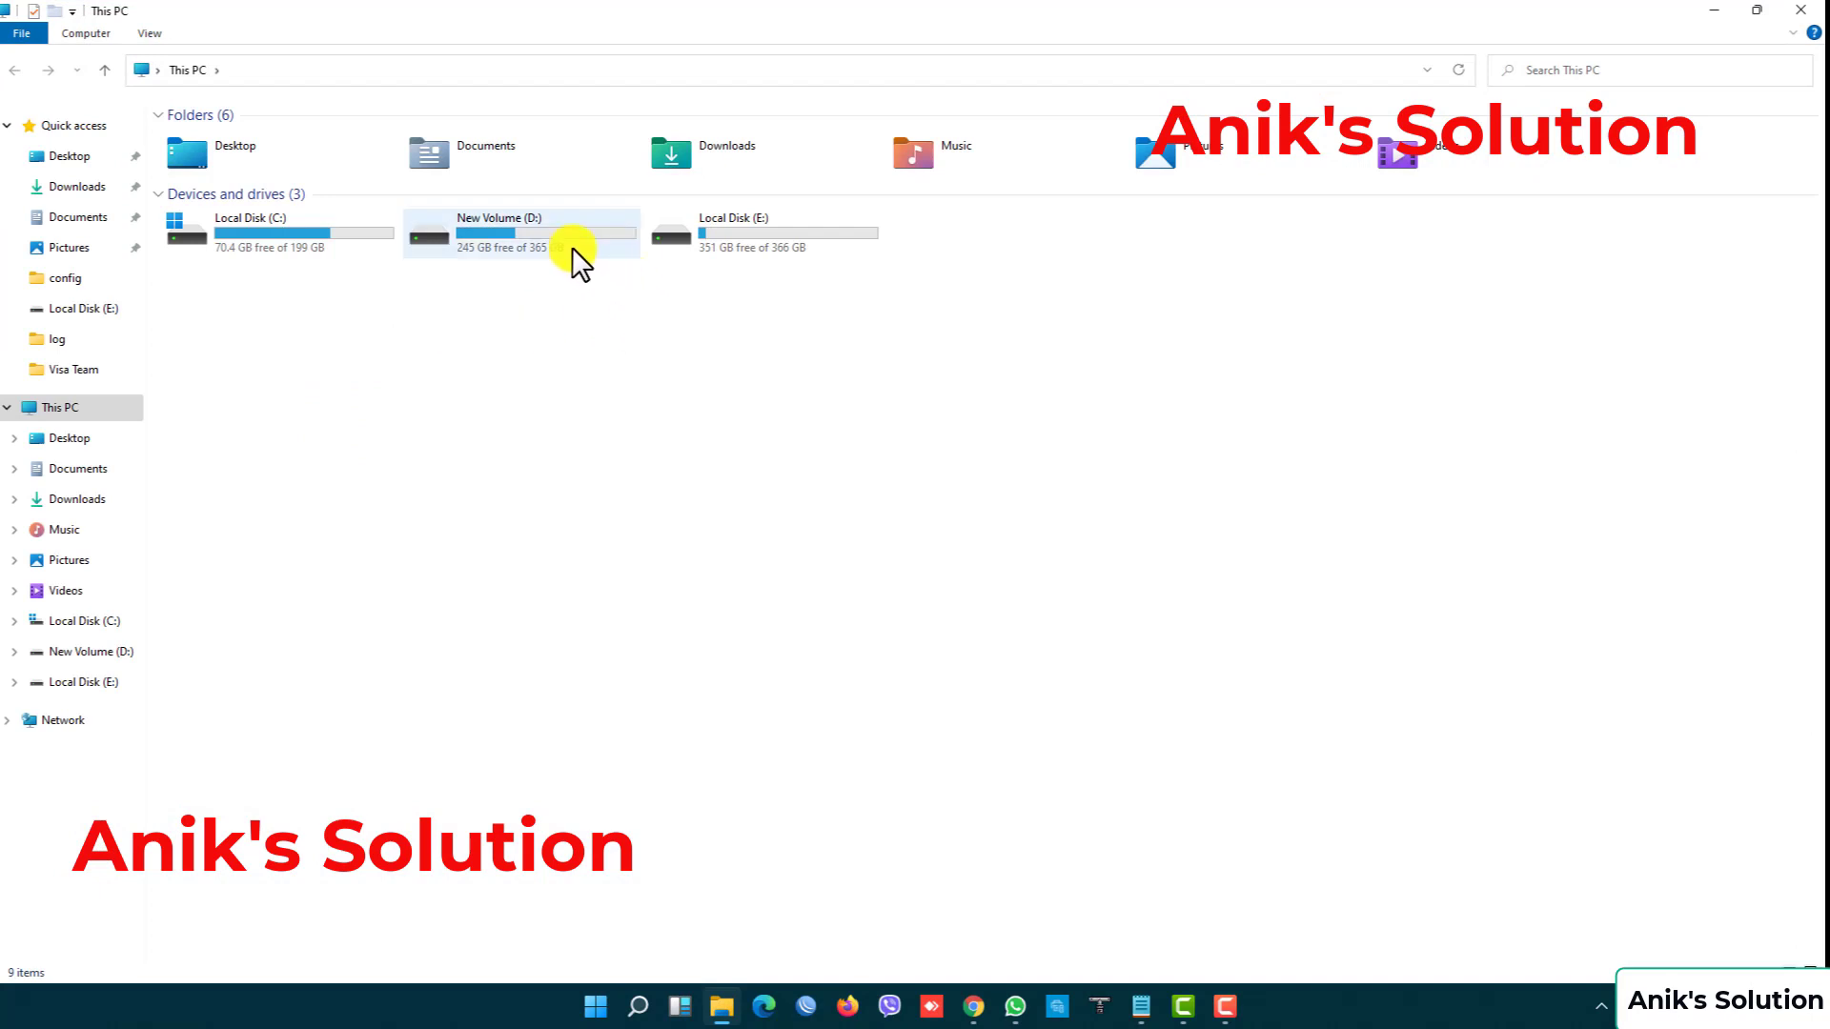
double_click(532, 231)
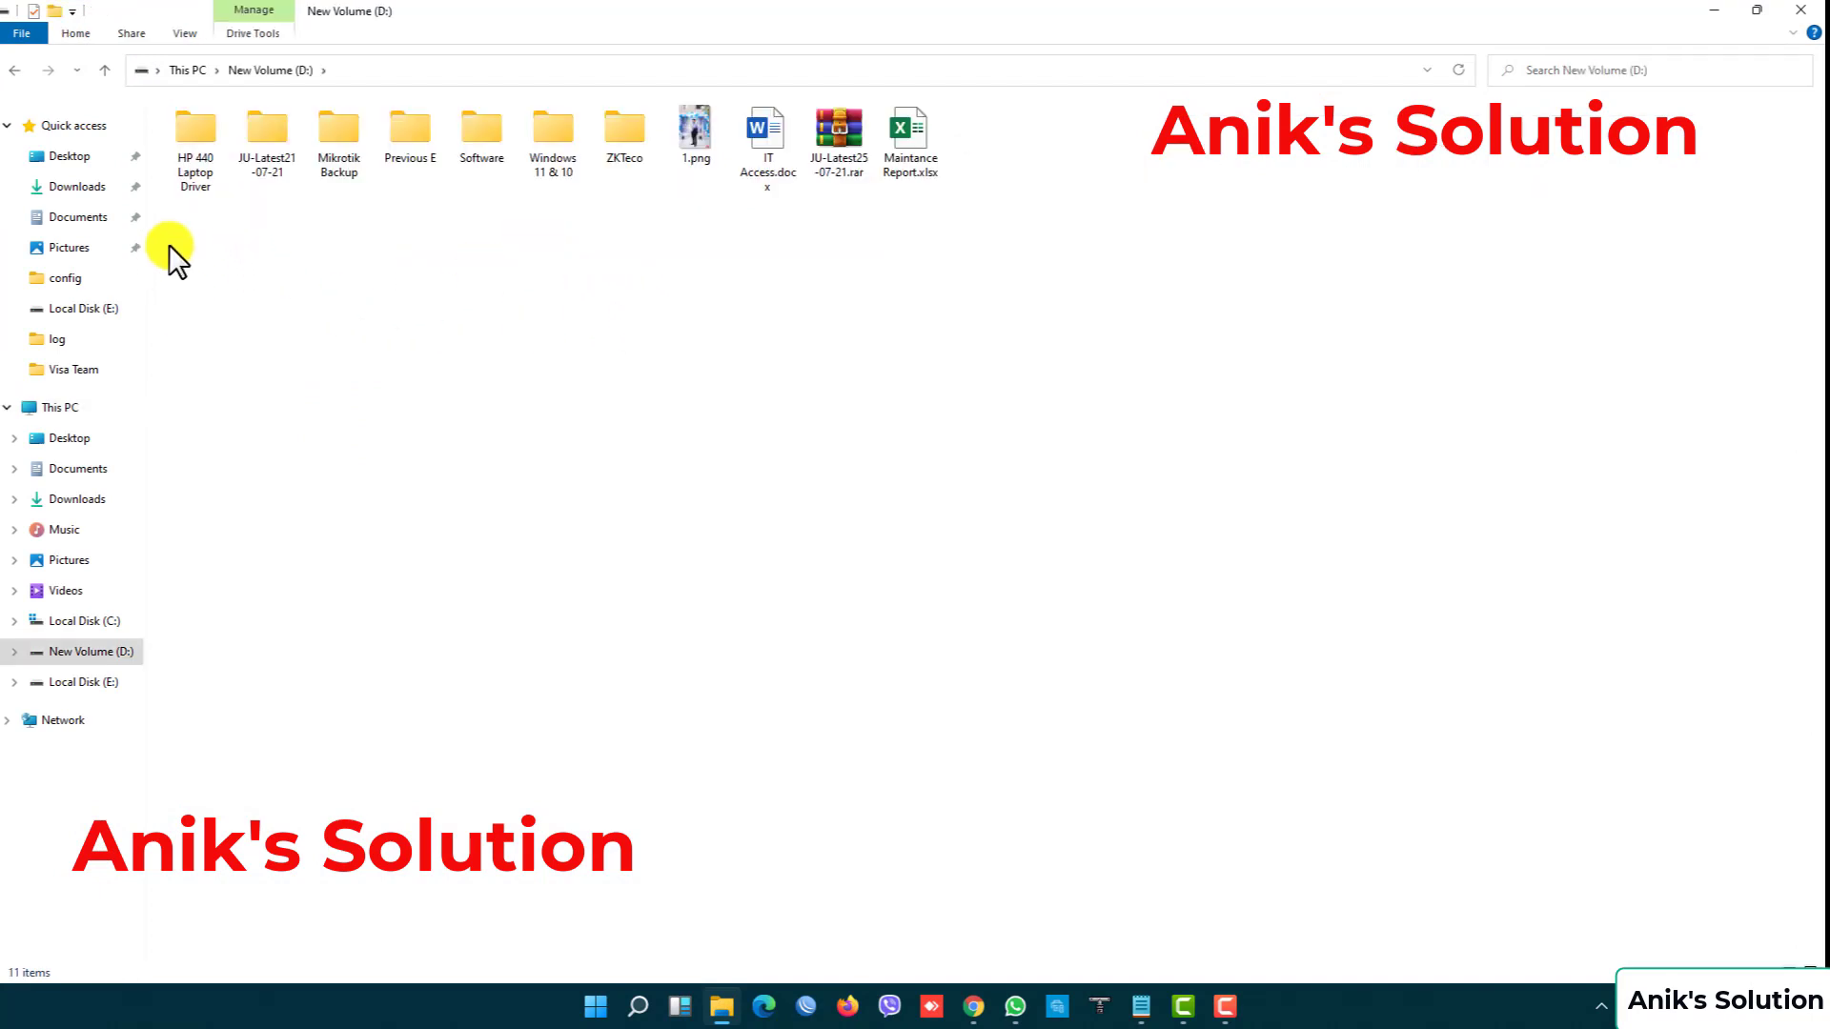
double_click(196, 158)
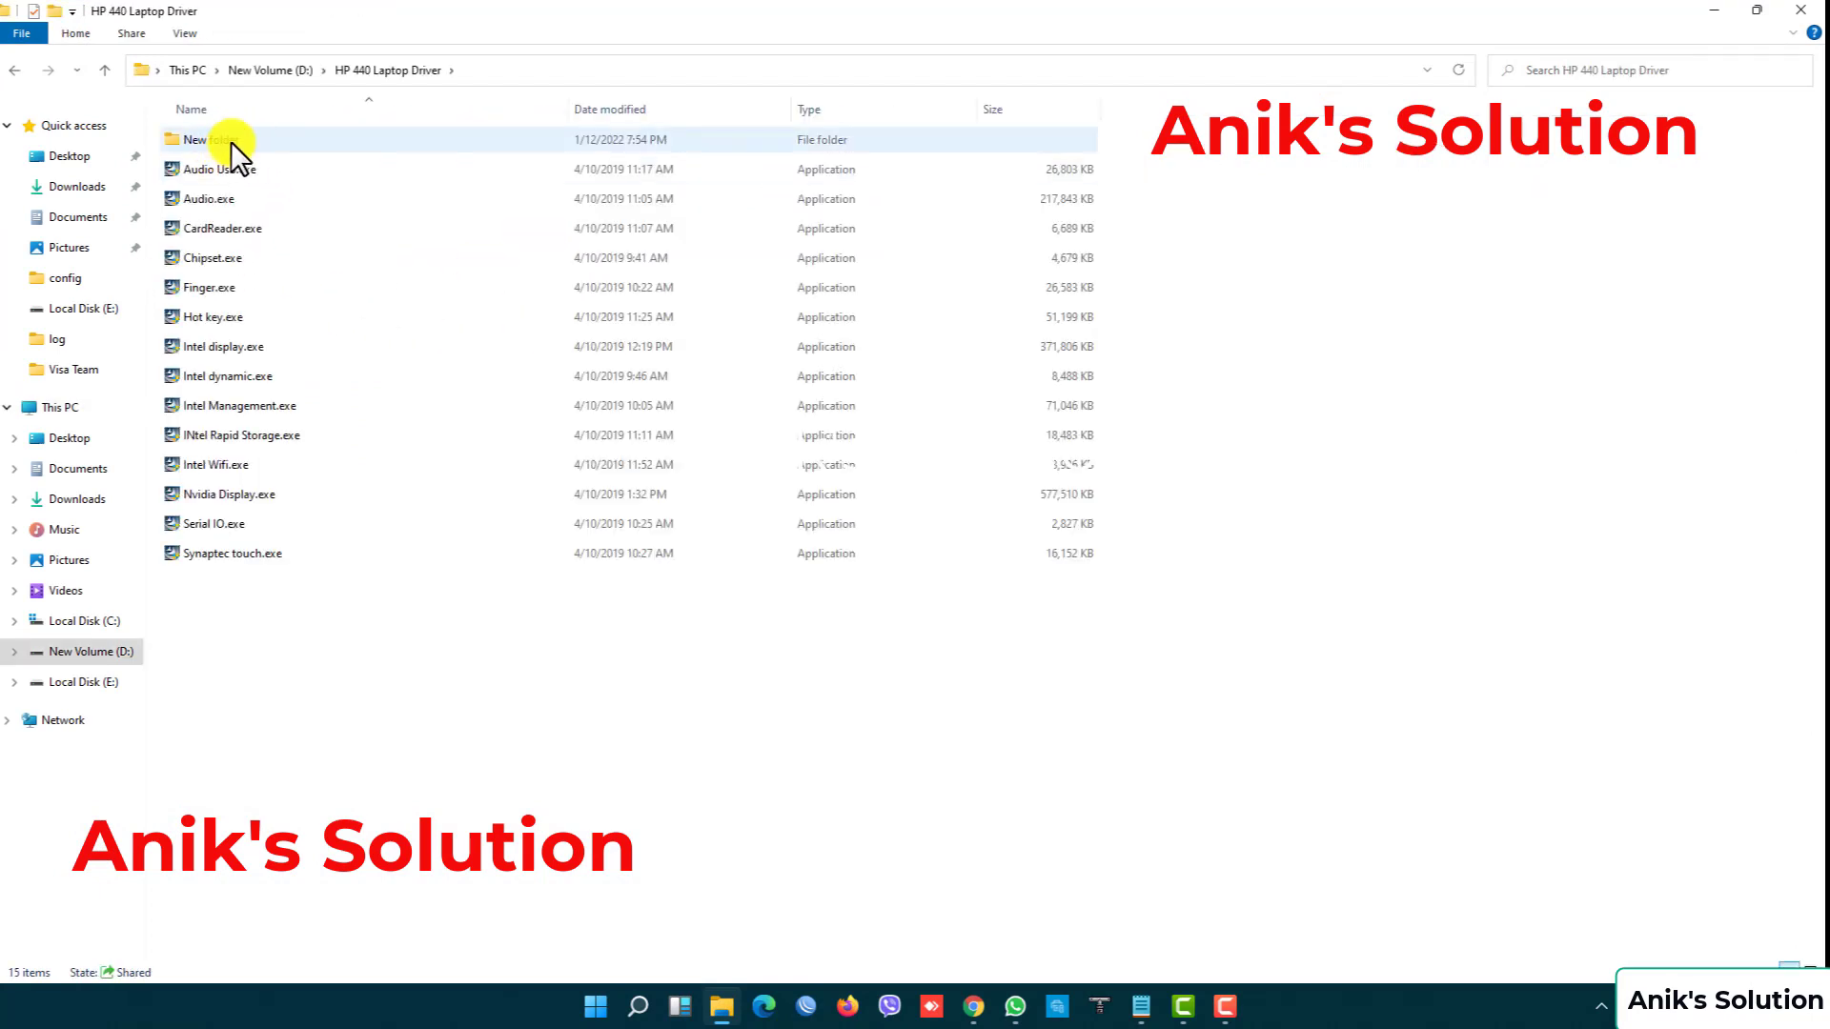
left_click(1800, 10)
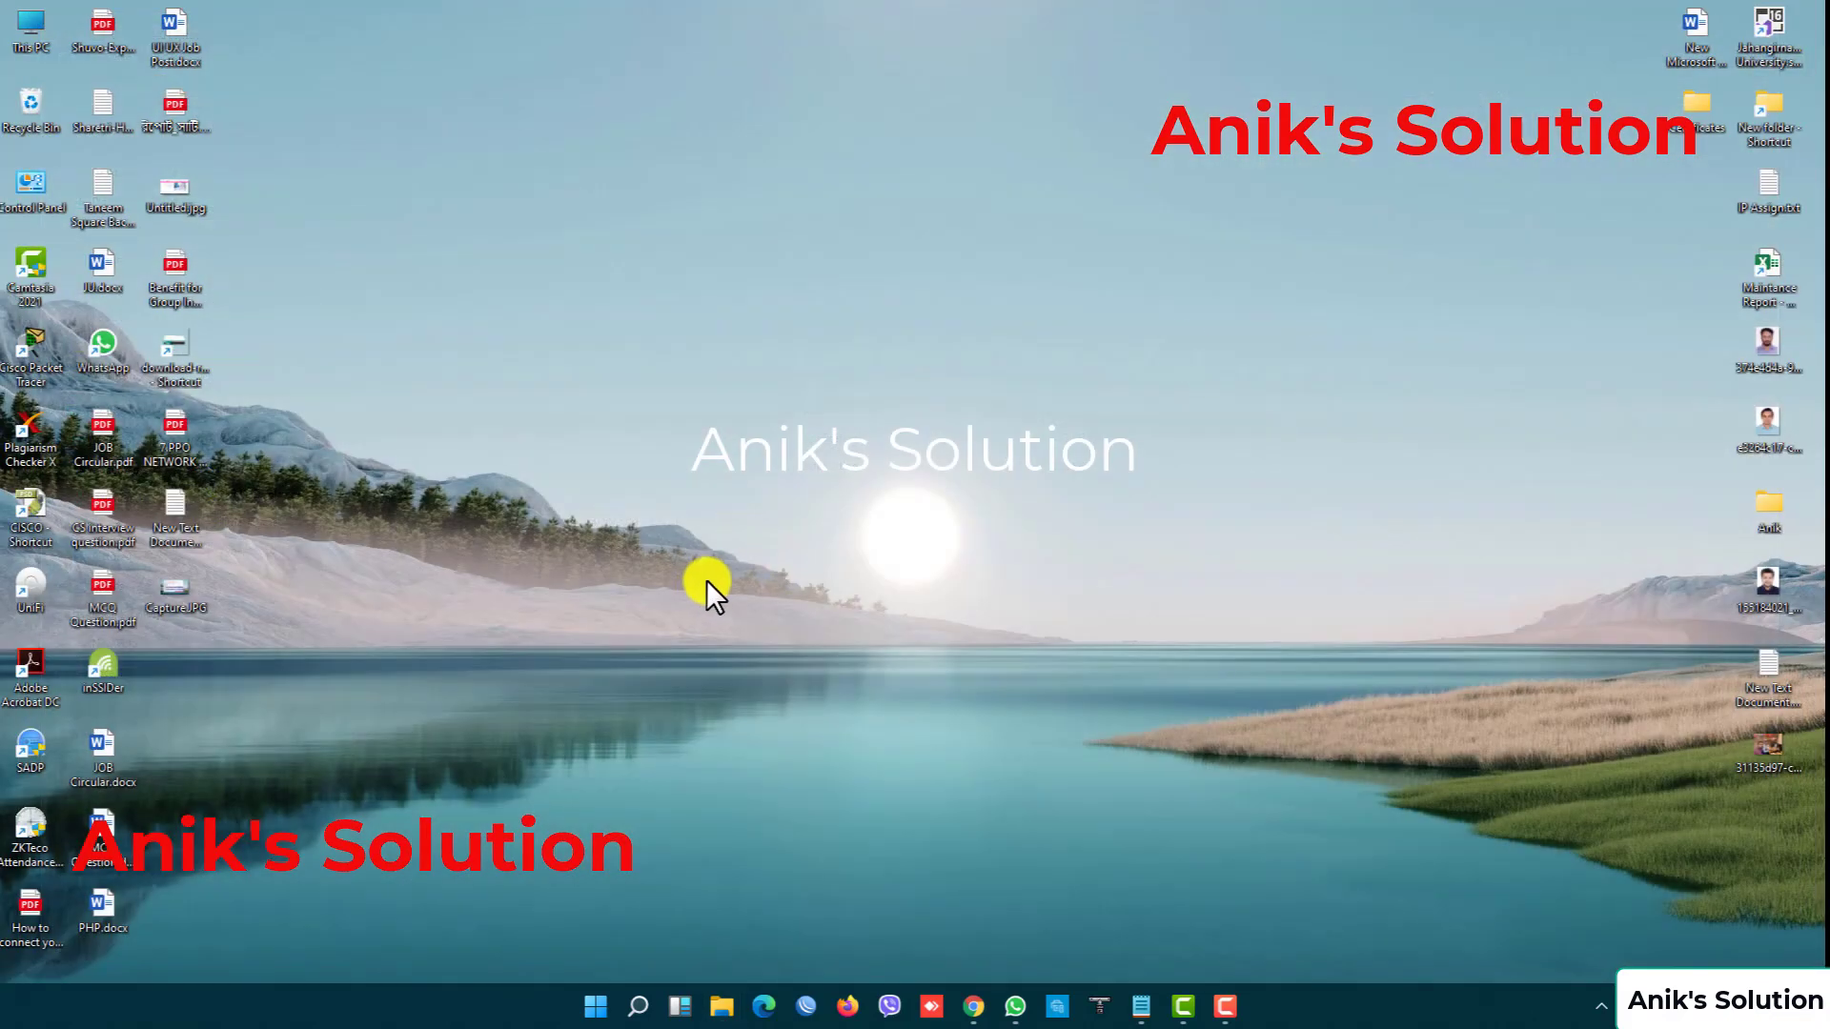